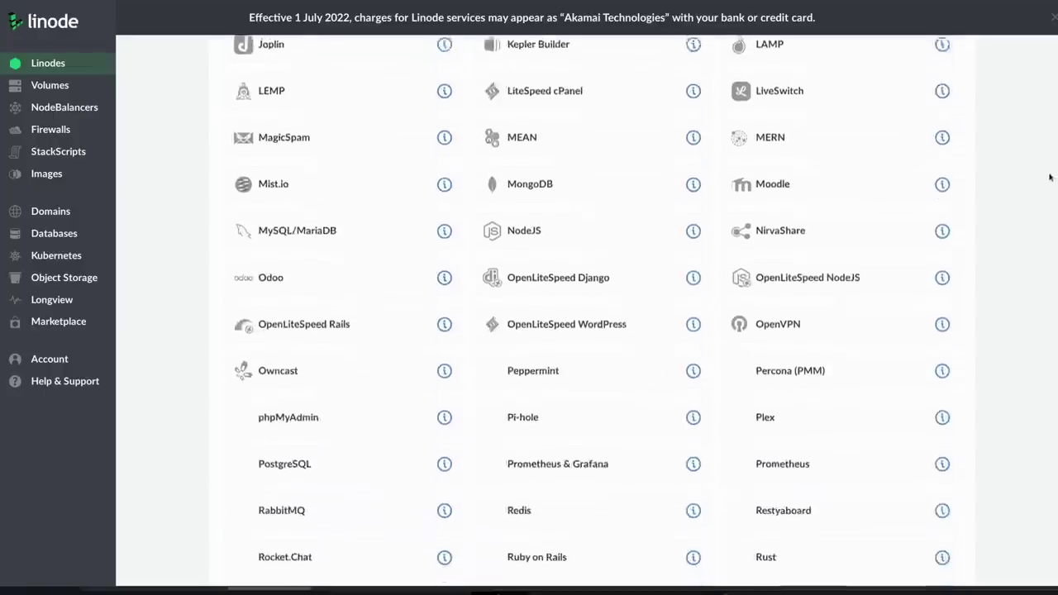
{"action": "scroll", "coordinate": [1043, 233], "scroll_direction": "down", "scroll_amount": 3}
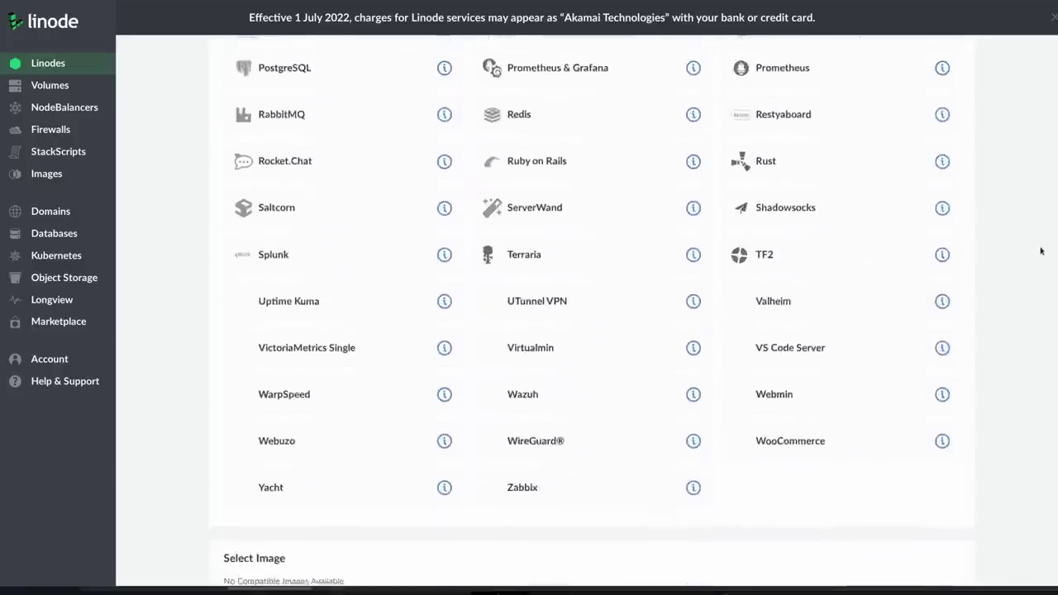
{"action": "scroll", "coordinate": [1039, 283], "scroll_direction": "up", "scroll_amount": 10}
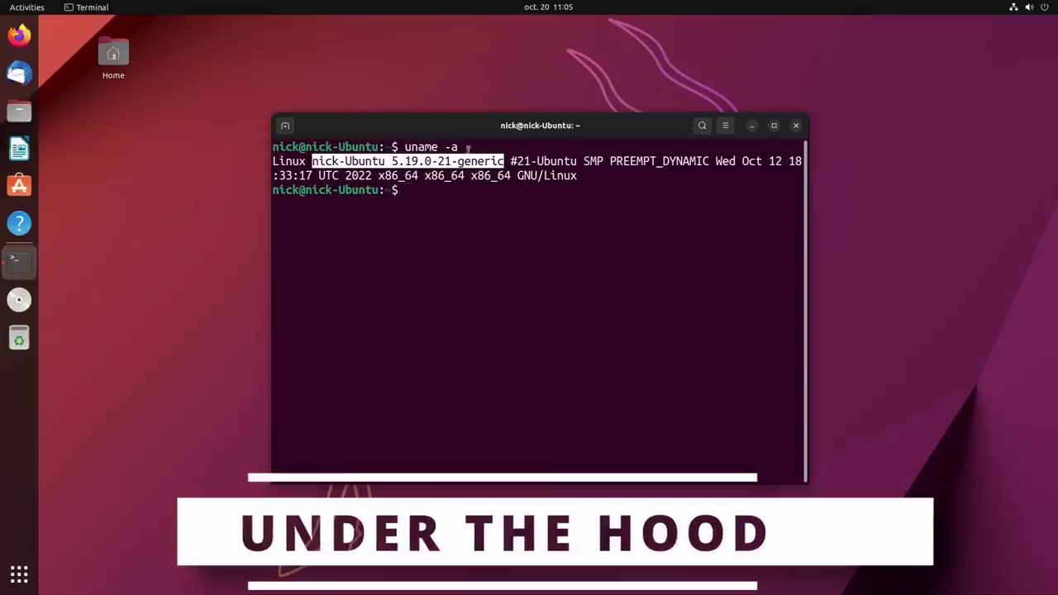
Search the applications for "about" and open the About page of the system settings
{"action": "left_click", "coordinate": [19, 573]}
{"action": "type", "text": "about"}
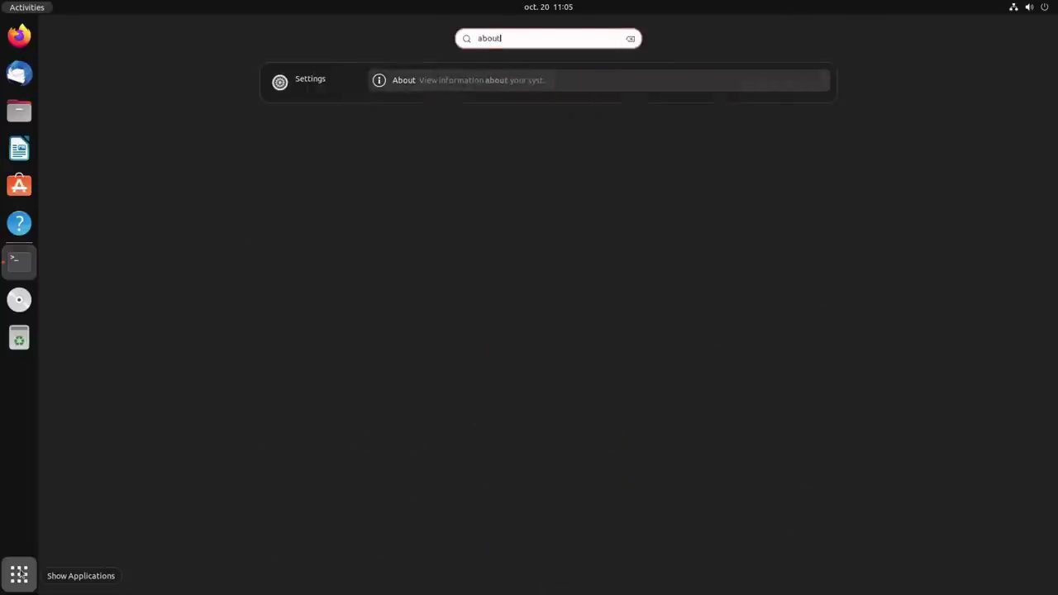
{"action": "key", "text": "Return"}
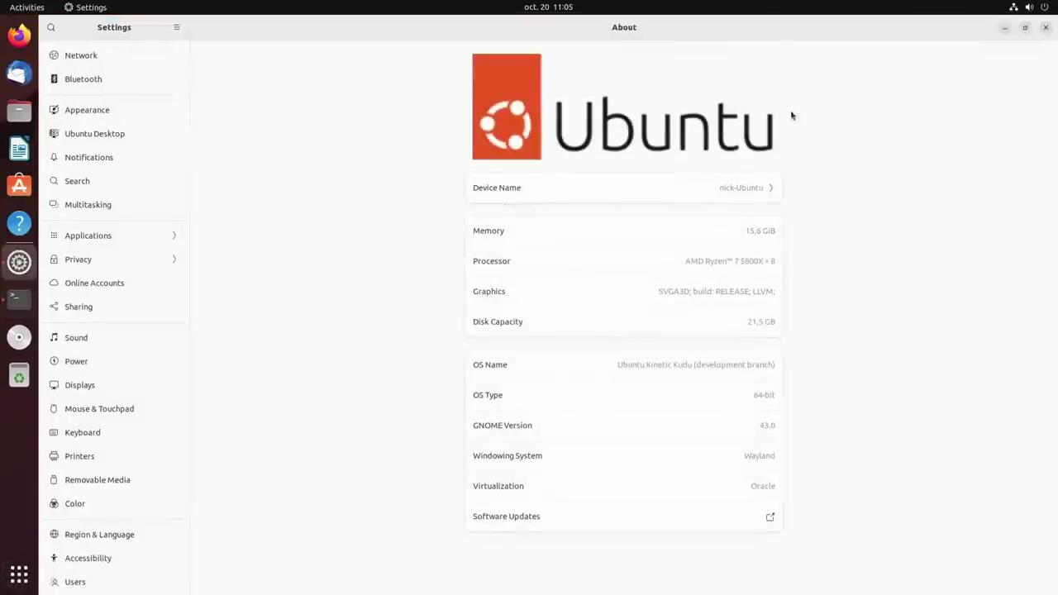
Close the terminal and arrange Settings as an enlarged, centred floating window to review the system details on the About page
{"action": "left_click_drag", "start_coordinate": [740, 35], "coordinate": [657, 138]}
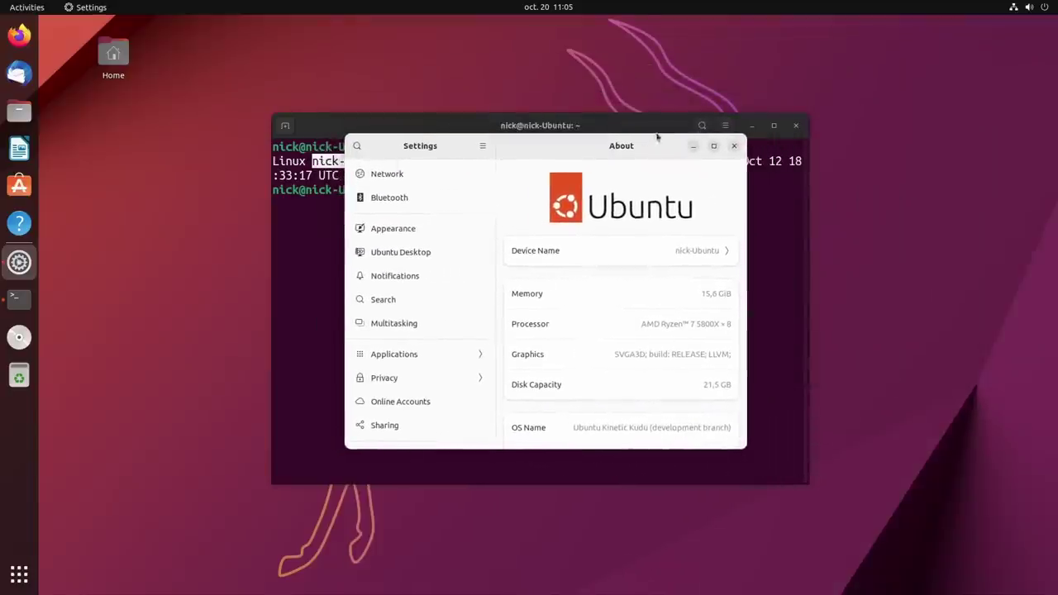
{"action": "left_click", "coordinate": [794, 126]}
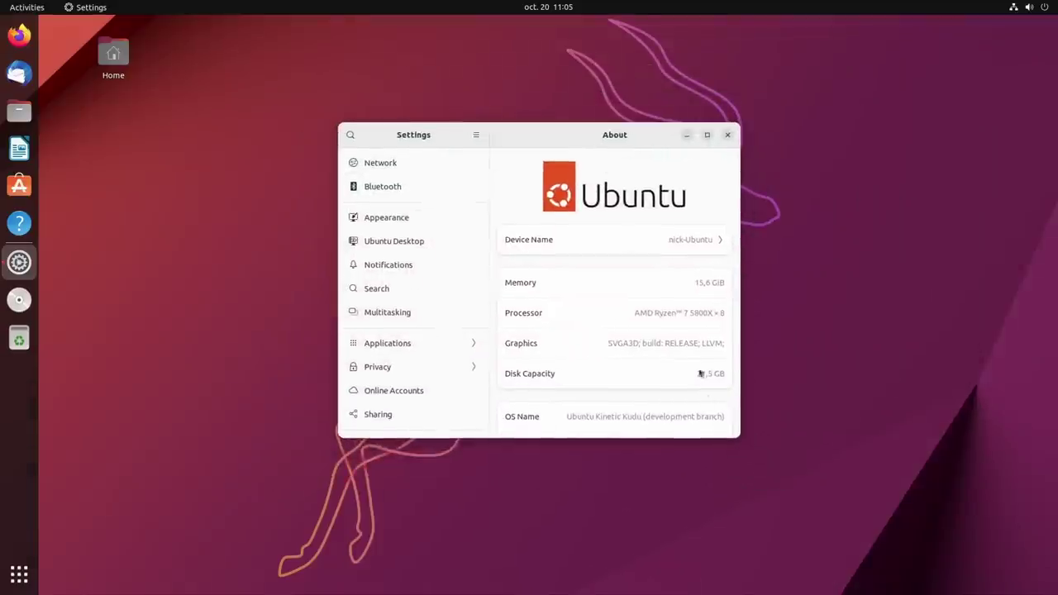
{"action": "left_click_drag", "start_coordinate": [739, 443], "coordinate": [886, 536]}
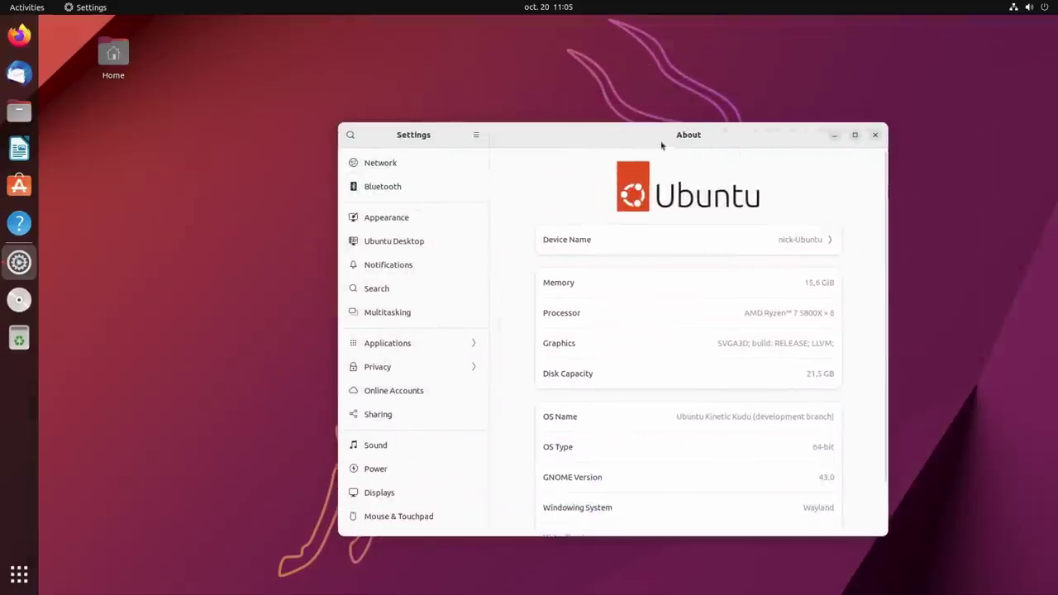
{"action": "left_click_drag", "start_coordinate": [662, 147], "coordinate": [573, 110]}
{"action": "scroll", "coordinate": [639, 304], "scroll_direction": "down", "scroll_amount": 2}
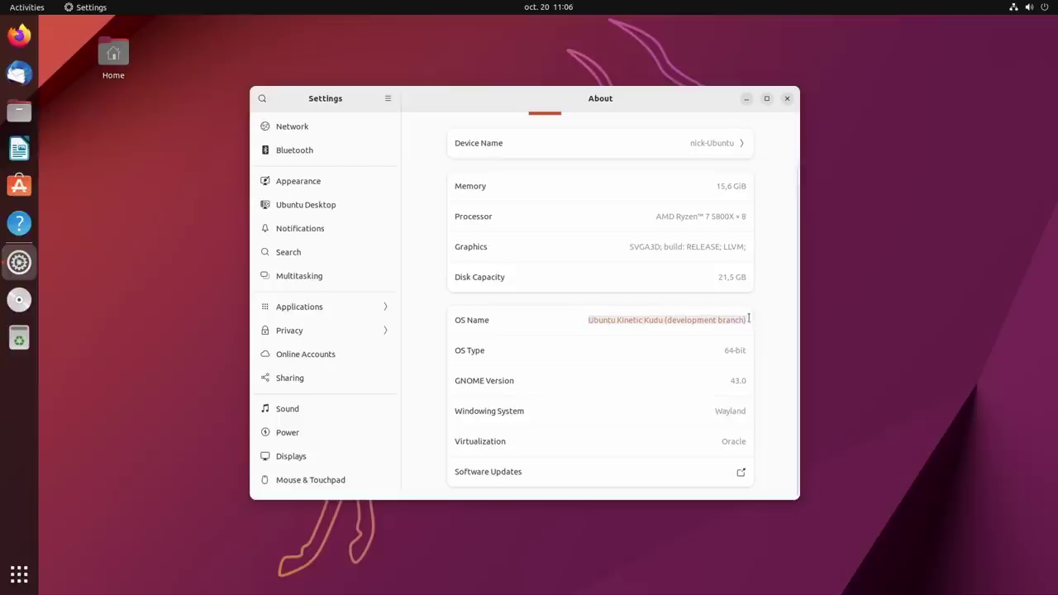
{"action": "scroll", "coordinate": [725, 275], "scroll_direction": "up", "scroll_amount": 2}
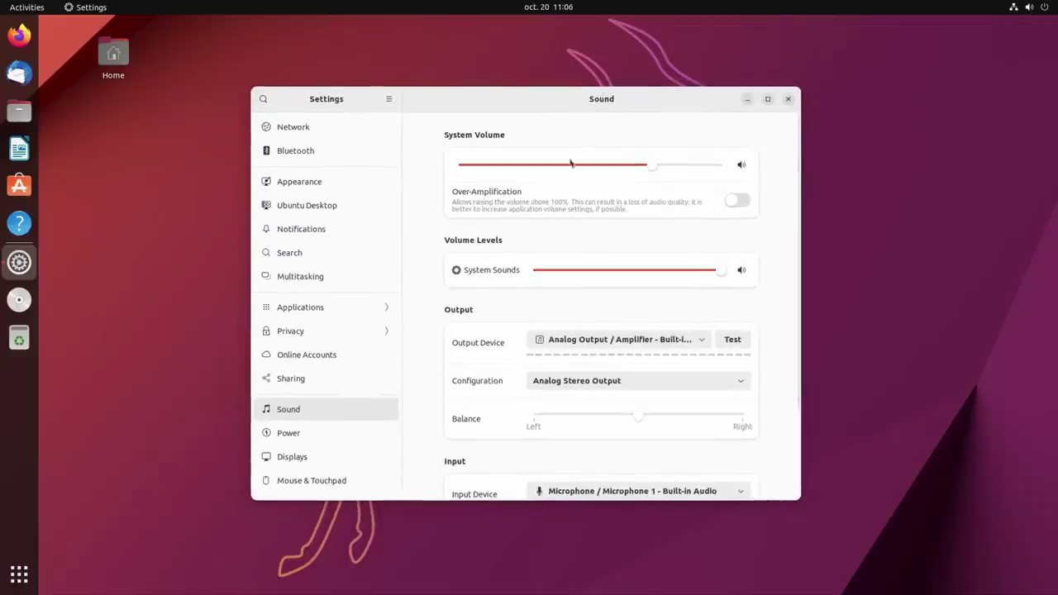
{"action": "mouse_move", "coordinate": [796, 130]}
{"action": "left_mouse_down"}
{"action": "mouse_move", "coordinate": [802, 230]}
{"action": "mouse_move", "coordinate": [800, 129]}
{"action": "left_mouse_up"}
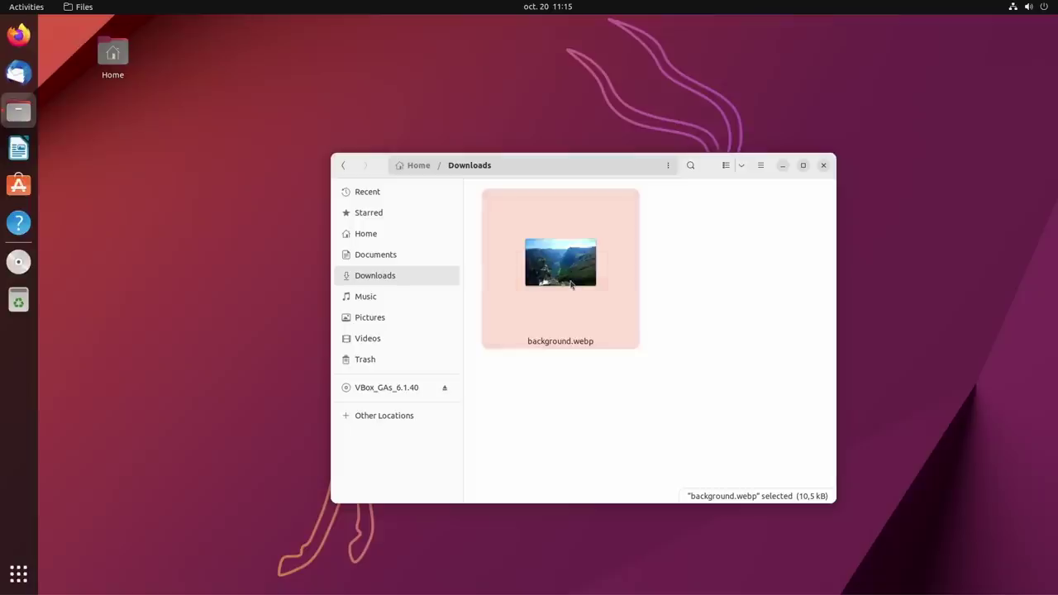
Open the image background.webp from the Downloads folder
{"action": "double_click", "coordinate": [571, 284]}
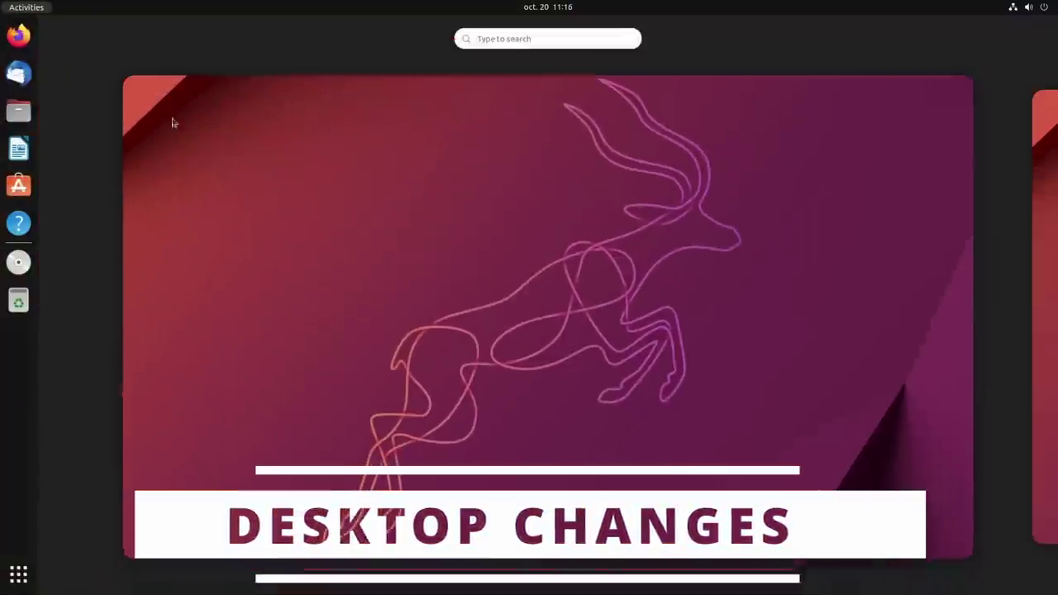
{"action": "left_click", "coordinate": [231, 160]}
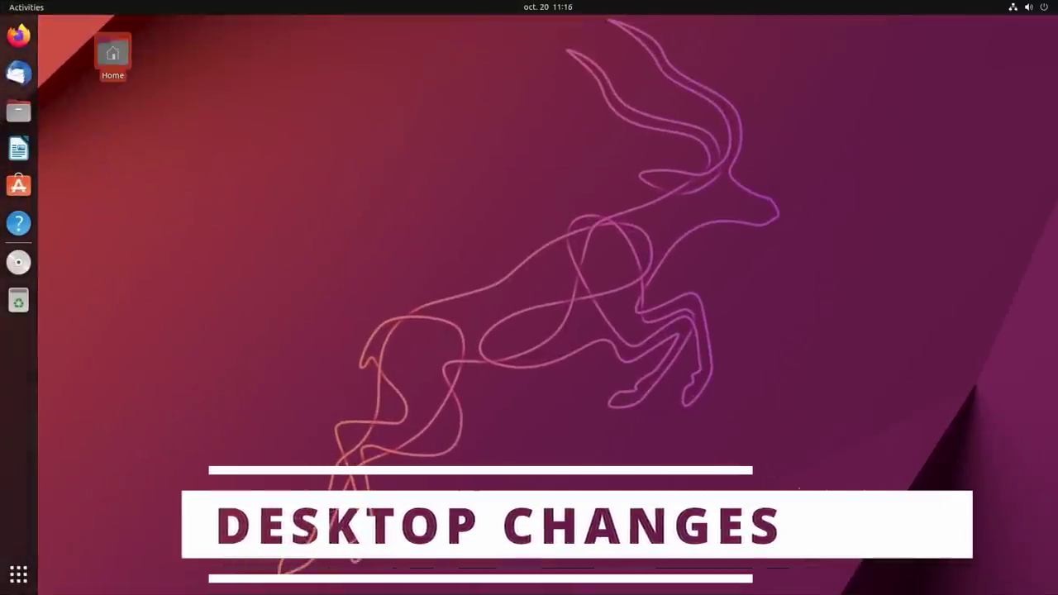
{"action": "left_click_drag", "start_coordinate": [1012, 562], "coordinate": [72, 38]}
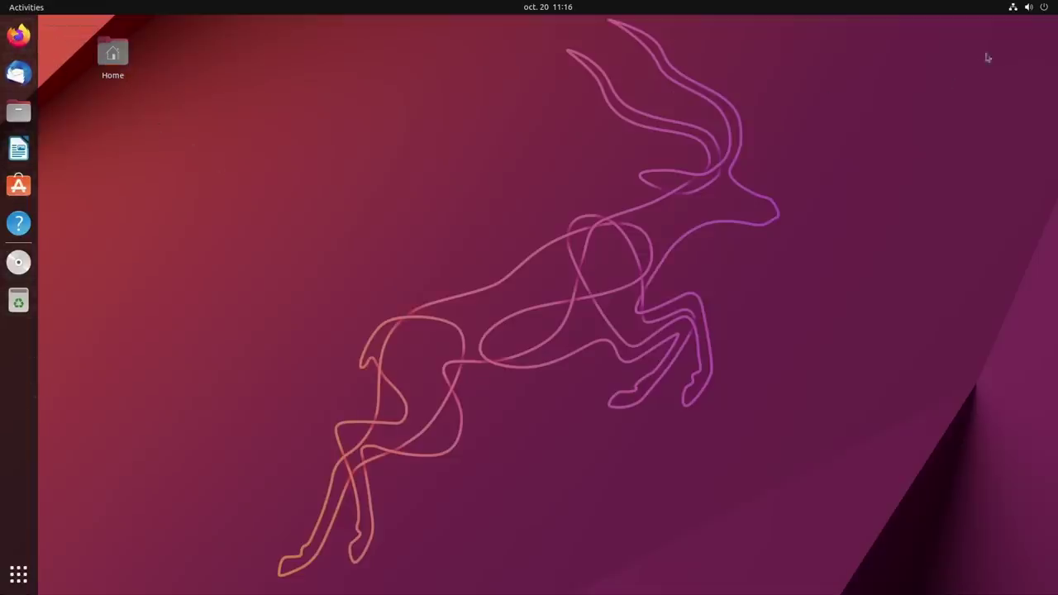
Open the quick settings and look through the Sound Output and Wired Connections options
{"action": "left_click", "coordinate": [1023, 9]}
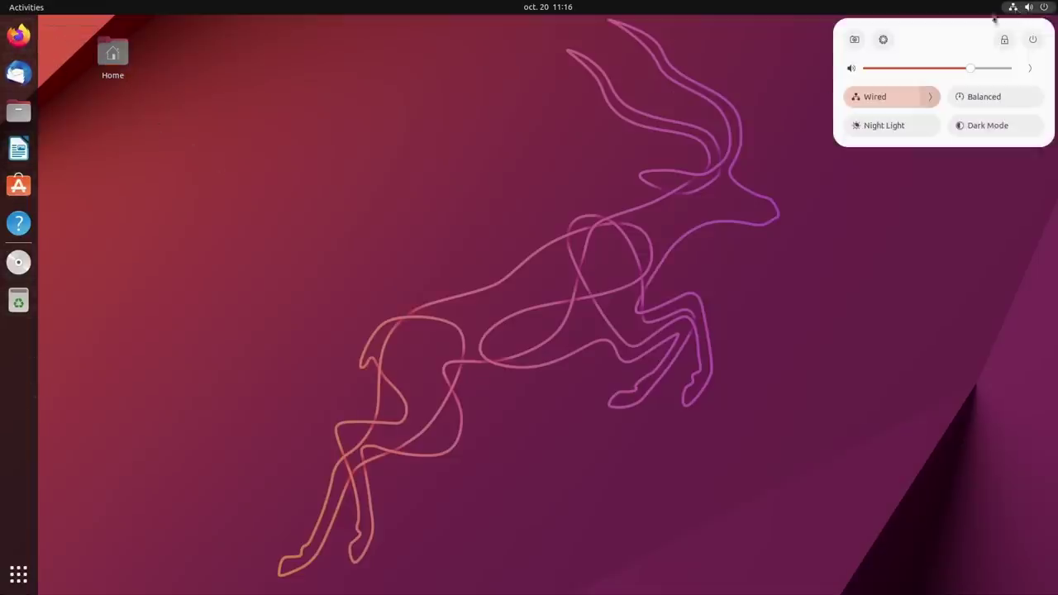
{"action": "left_click", "coordinate": [1031, 69]}
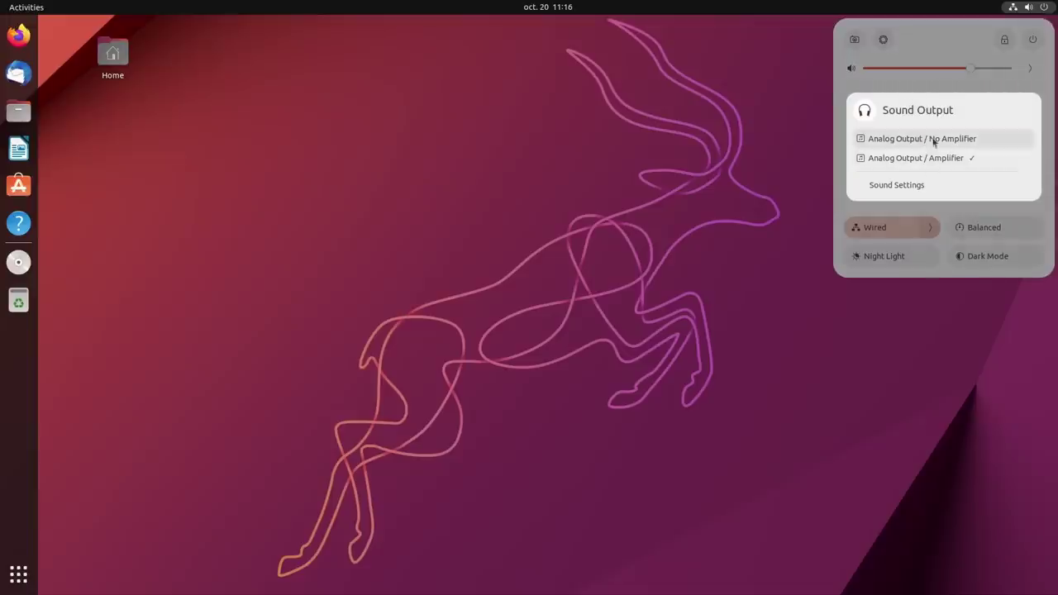
{"action": "left_click", "coordinate": [1026, 70]}
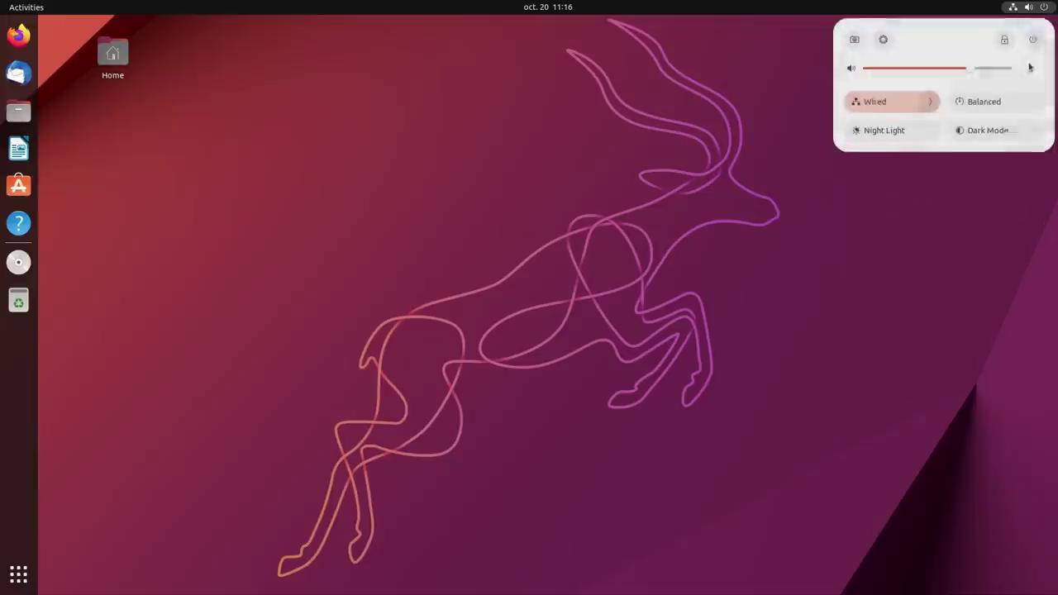
{"action": "left_click", "coordinate": [932, 98]}
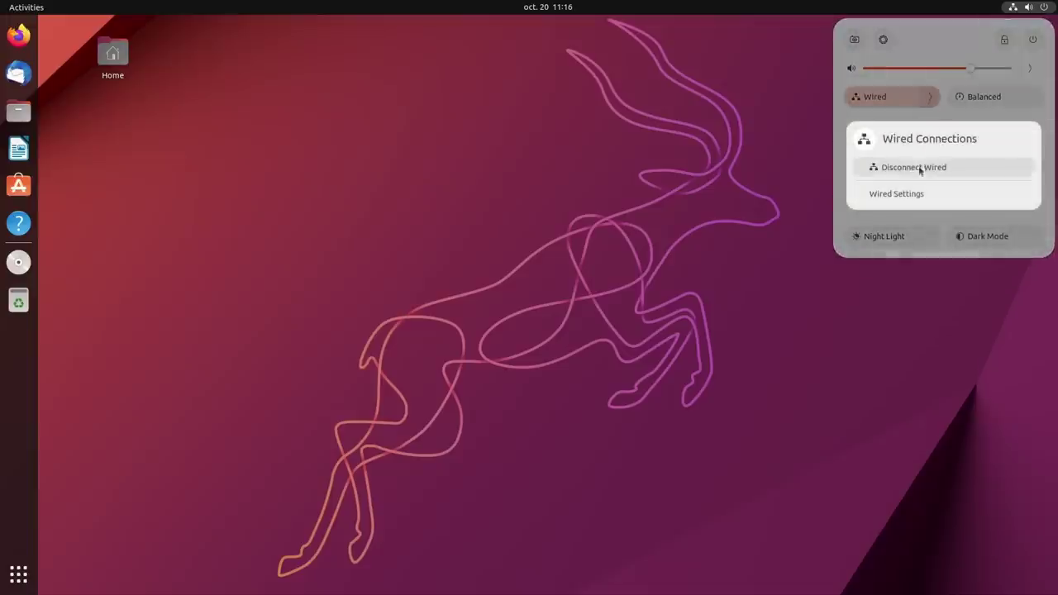
{"action": "left_click", "coordinate": [935, 100]}
Try the Night Light and Dark Mode toggles, switching each one on and back off
{"action": "left_click", "coordinate": [995, 98]}
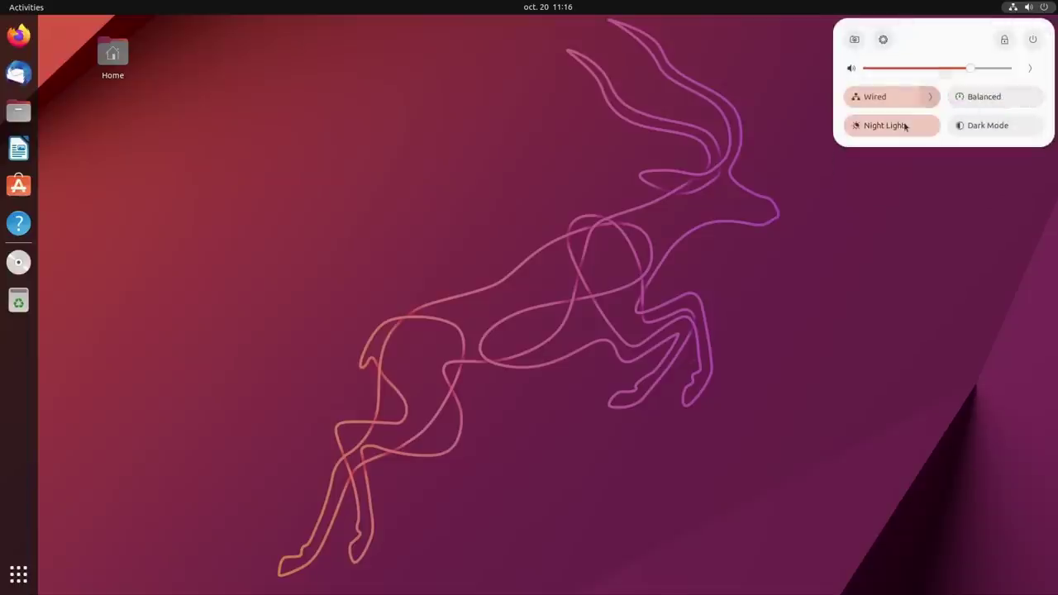
{"action": "left_click", "coordinate": [994, 126]}
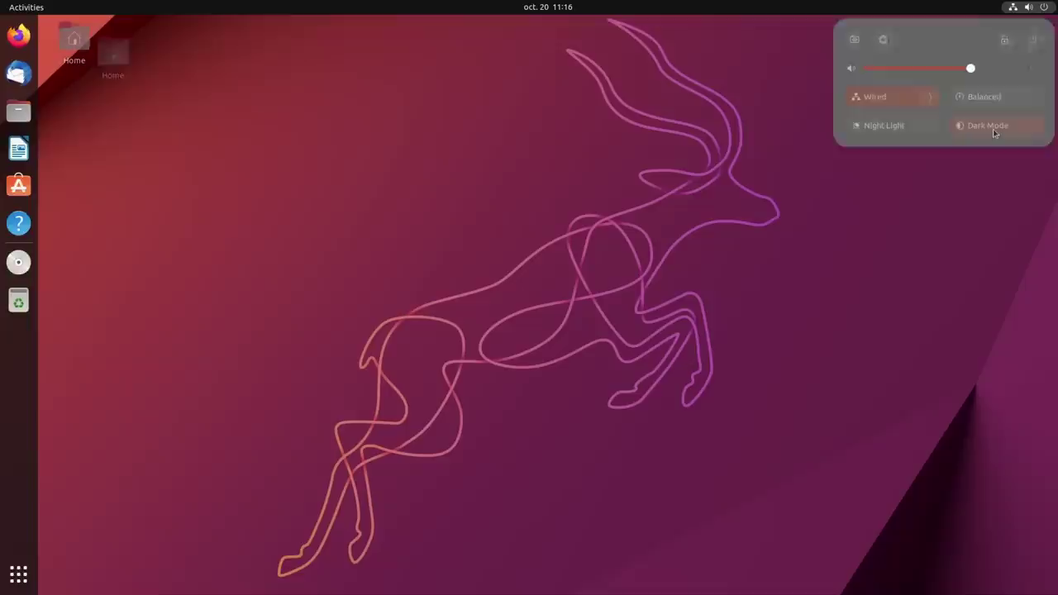
{"action": "left_click", "coordinate": [994, 130]}
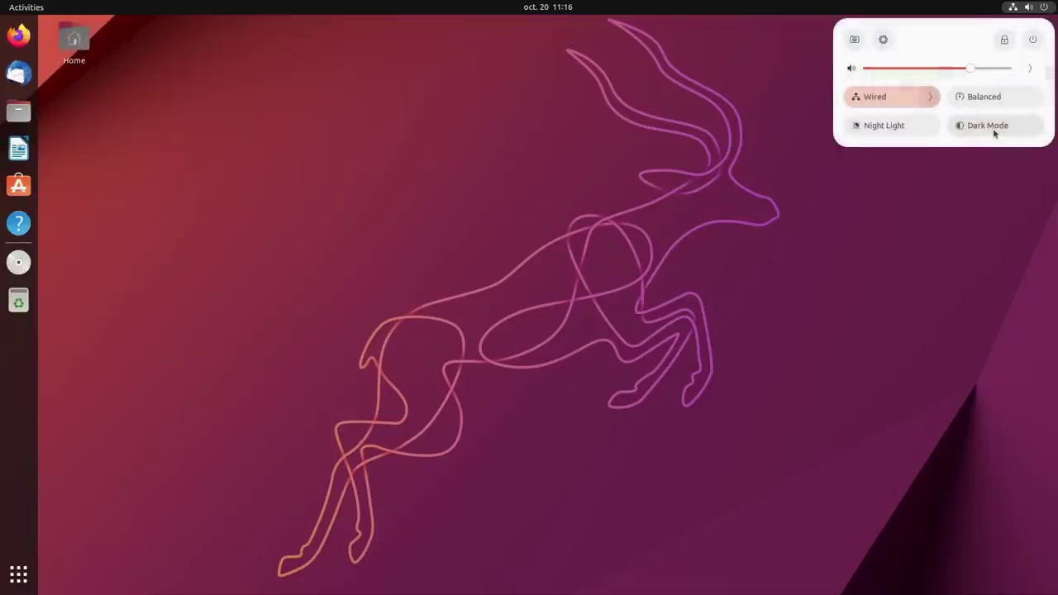
Open the screenshot tool from the quick settings and close it without capturing anything
{"action": "left_click", "coordinate": [855, 42]}
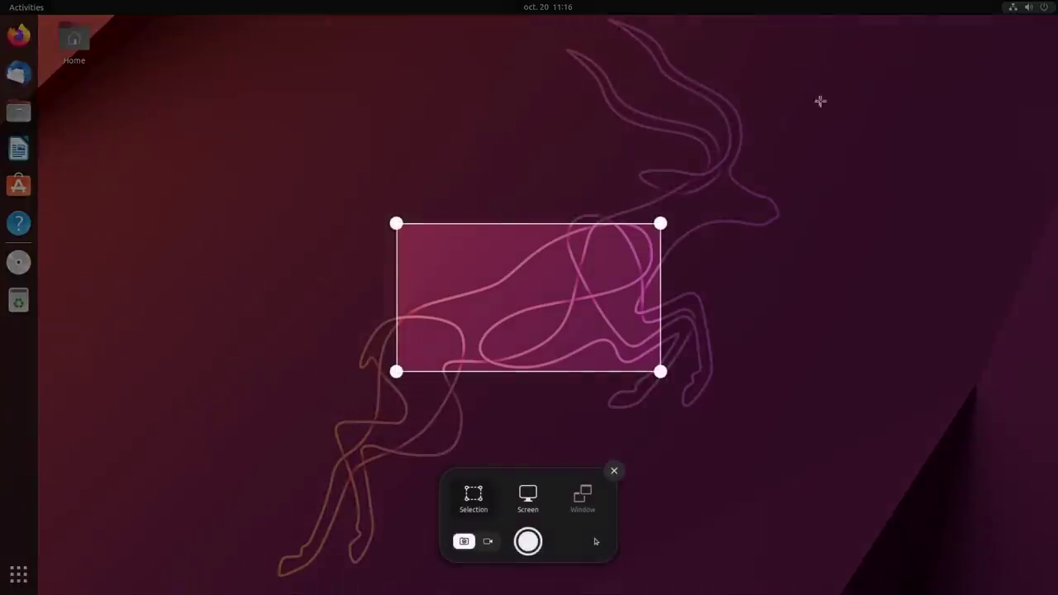
{"action": "left_click", "coordinate": [615, 471]}
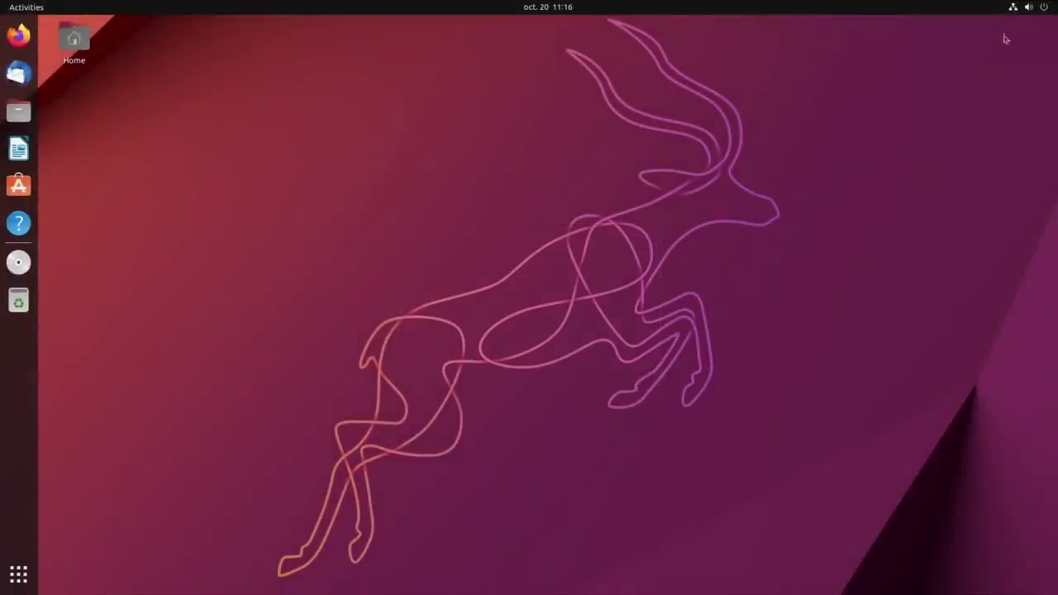
Expand the Power Off options in the quick settings to view them, and collapse them again
{"action": "left_click", "coordinate": [1015, 9]}
{"action": "left_click", "coordinate": [1033, 41]}
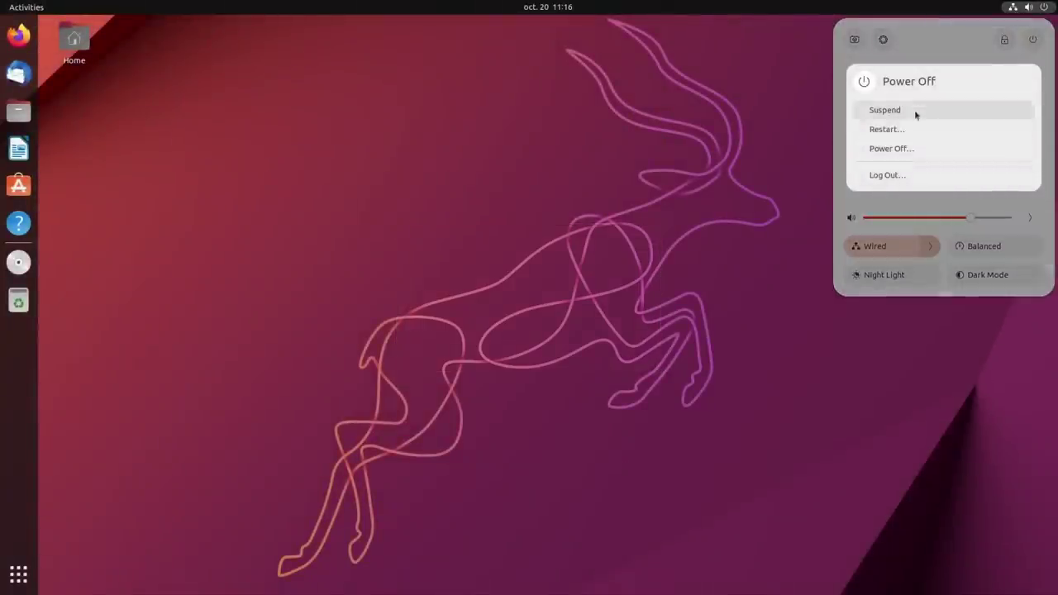
{"action": "left_click", "coordinate": [1030, 42]}
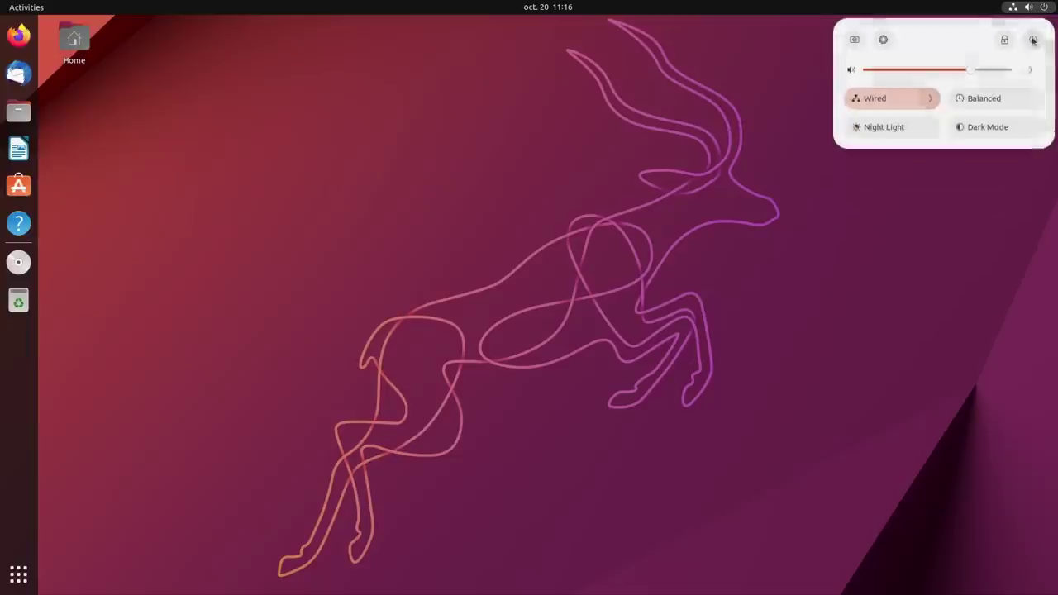
Open Settings from the quick settings and restore its maximized window to a floating one
{"action": "left_click", "coordinate": [882, 41]}
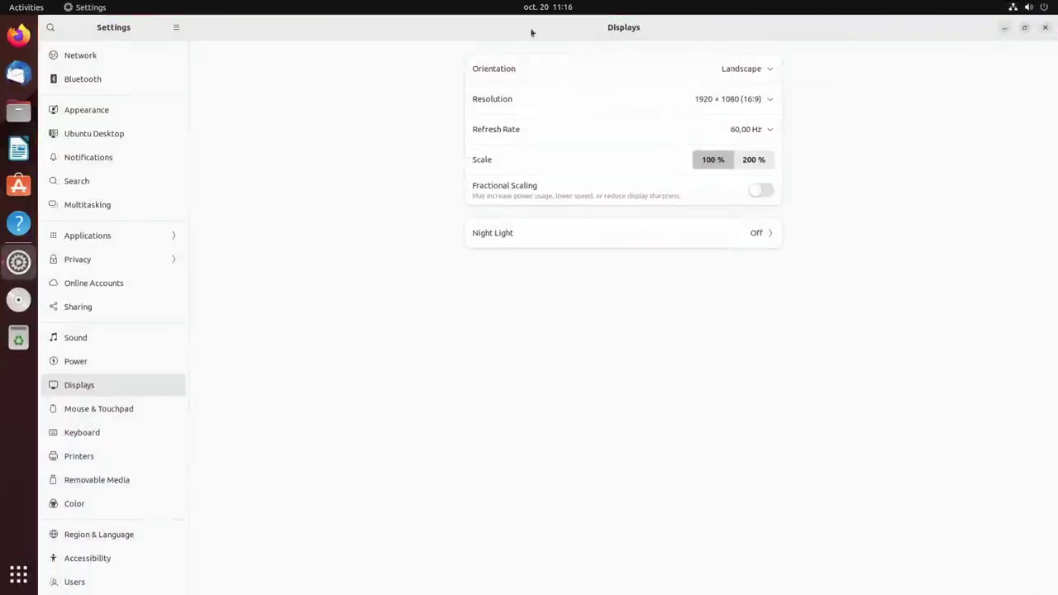
{"action": "double_click", "coordinate": [533, 31]}
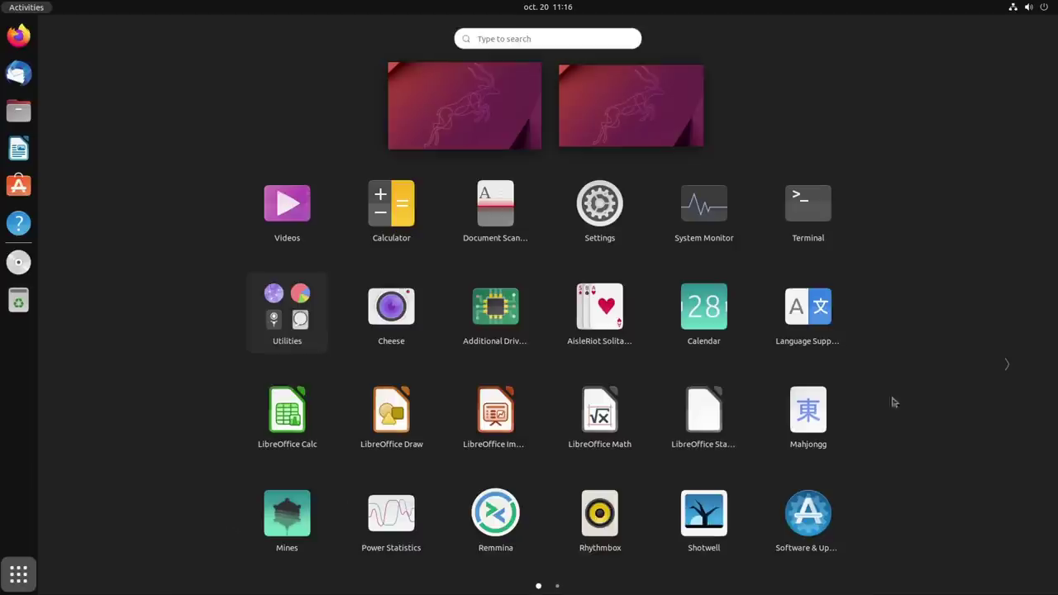
Page back and forth between the two pages of the application grid to examine the installed apps
{"action": "left_click", "coordinate": [1008, 367]}
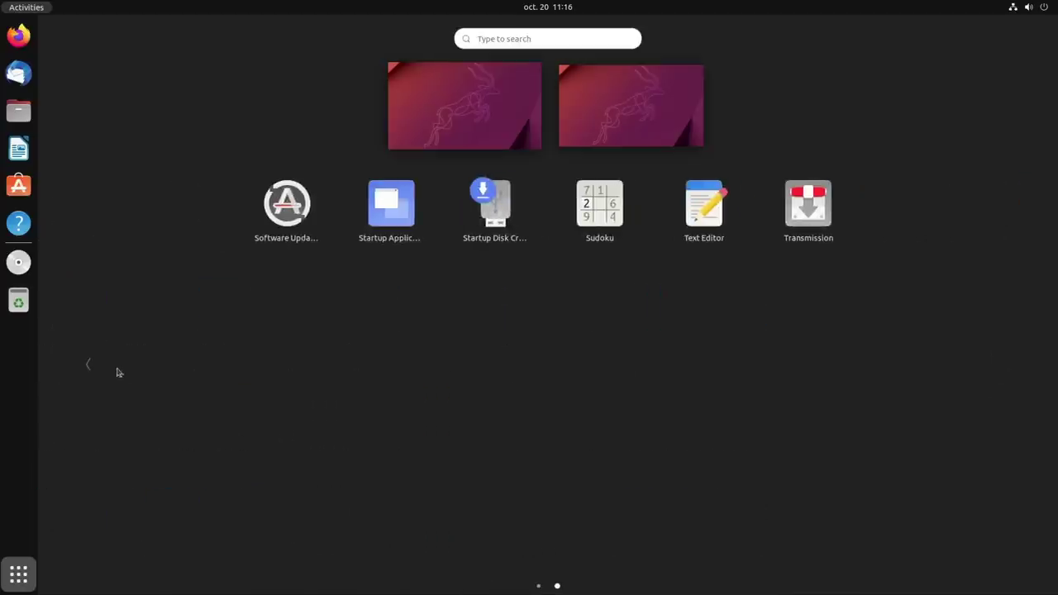
{"action": "left_click", "coordinate": [89, 366]}
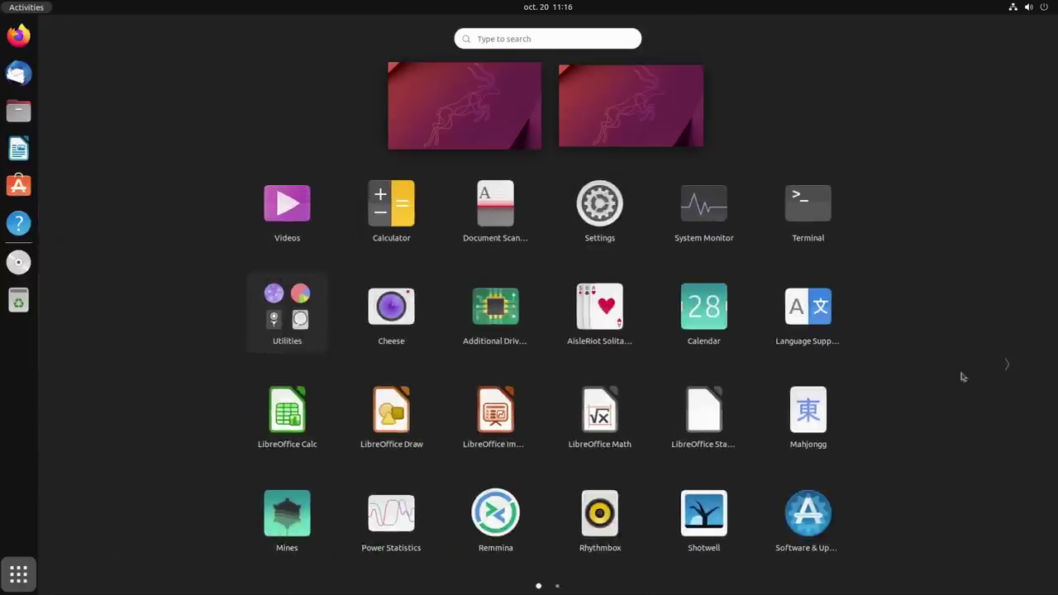
{"action": "left_click", "coordinate": [1008, 365]}
{"action": "left_click", "coordinate": [89, 366]}
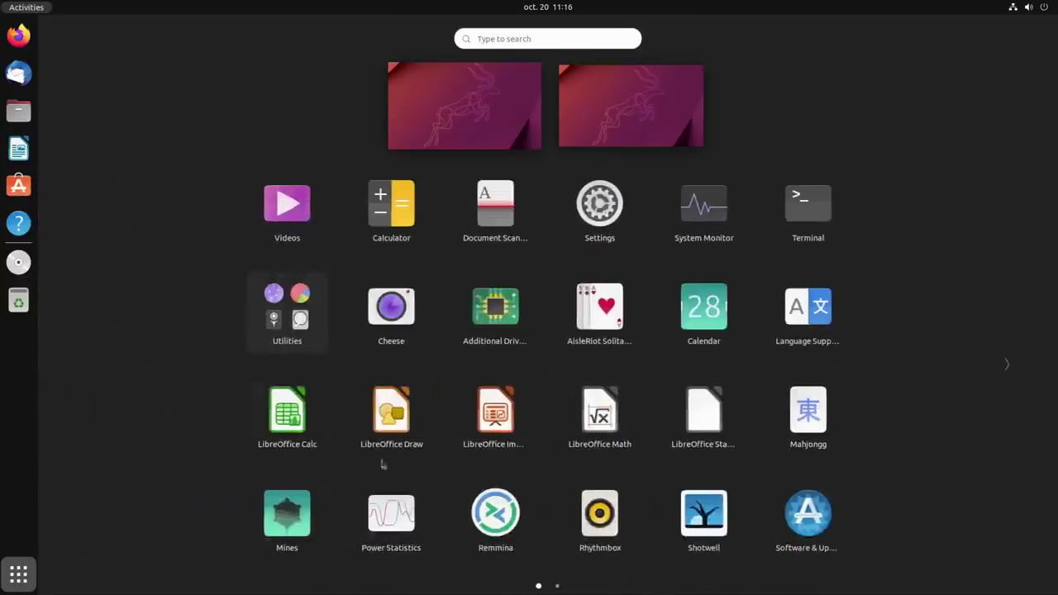
{"action": "left_click", "coordinate": [554, 585]}
{"action": "left_click", "coordinate": [539, 586]}
{"action": "scroll", "coordinate": [548, 405], "scroll_direction": "down", "scroll_amount": 1}
{"action": "scroll", "coordinate": [551, 396], "scroll_direction": "up", "scroll_amount": 1}
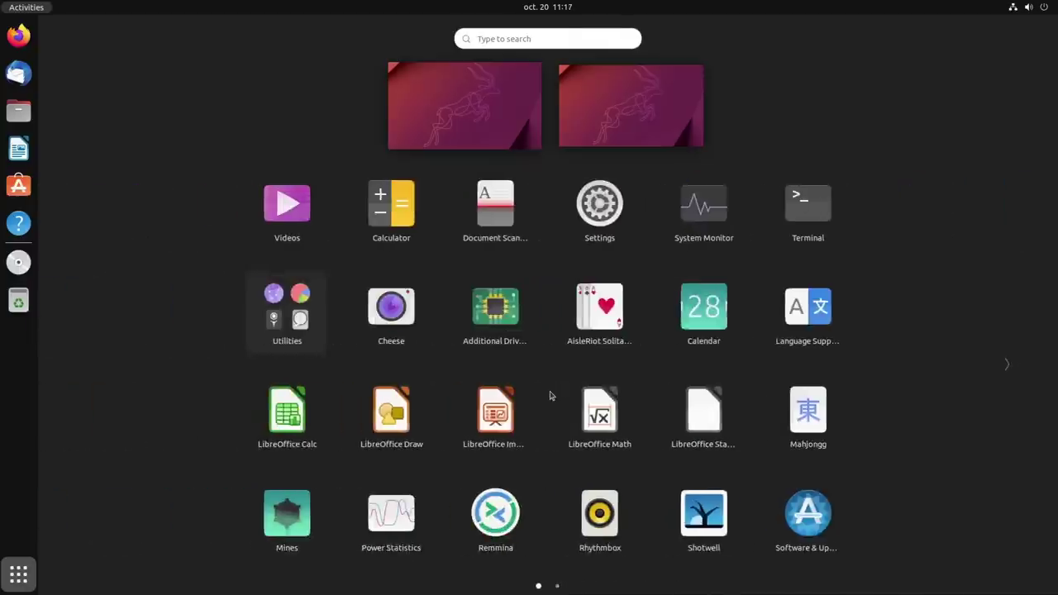
Leave the application grid, display all open Files windows, and bring the Home window with large icons to the front
{"action": "left_click", "coordinate": [18, 573]}
{"action": "left_click", "coordinate": [20, 111]}
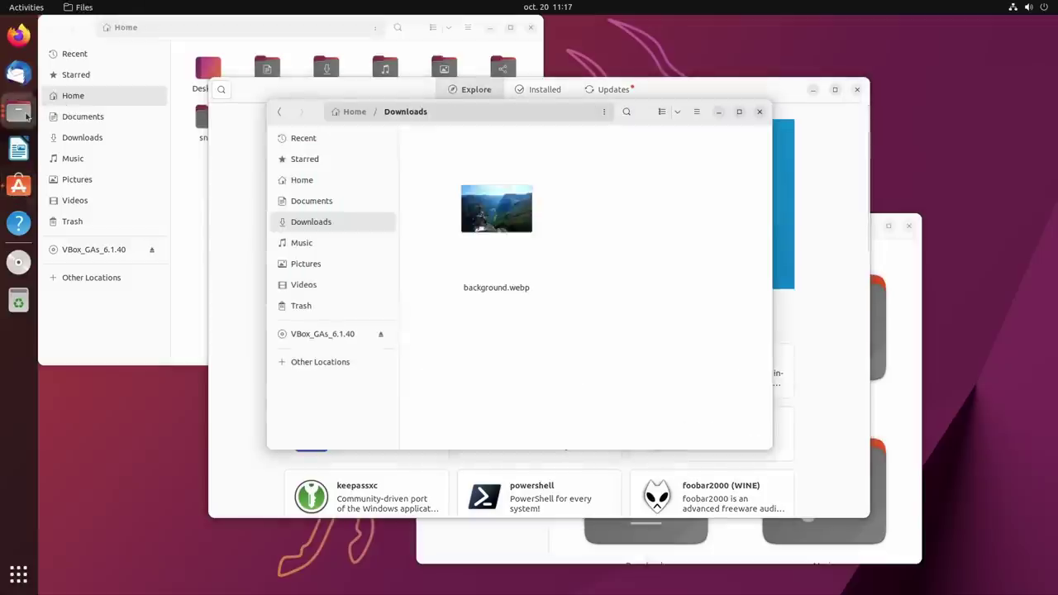
{"action": "left_click", "coordinate": [25, 115]}
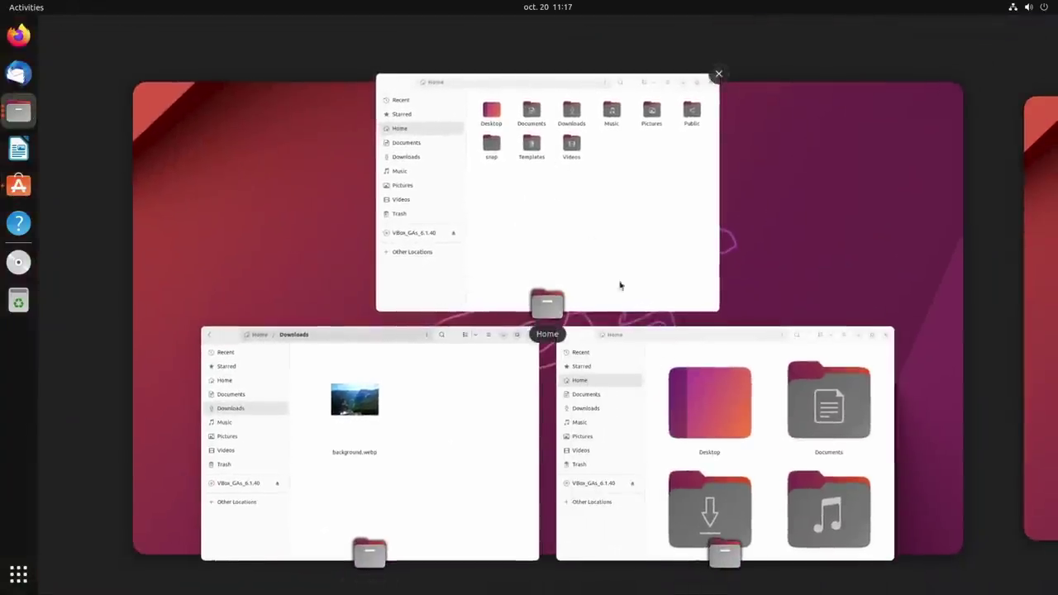
{"action": "left_click", "coordinate": [686, 397]}
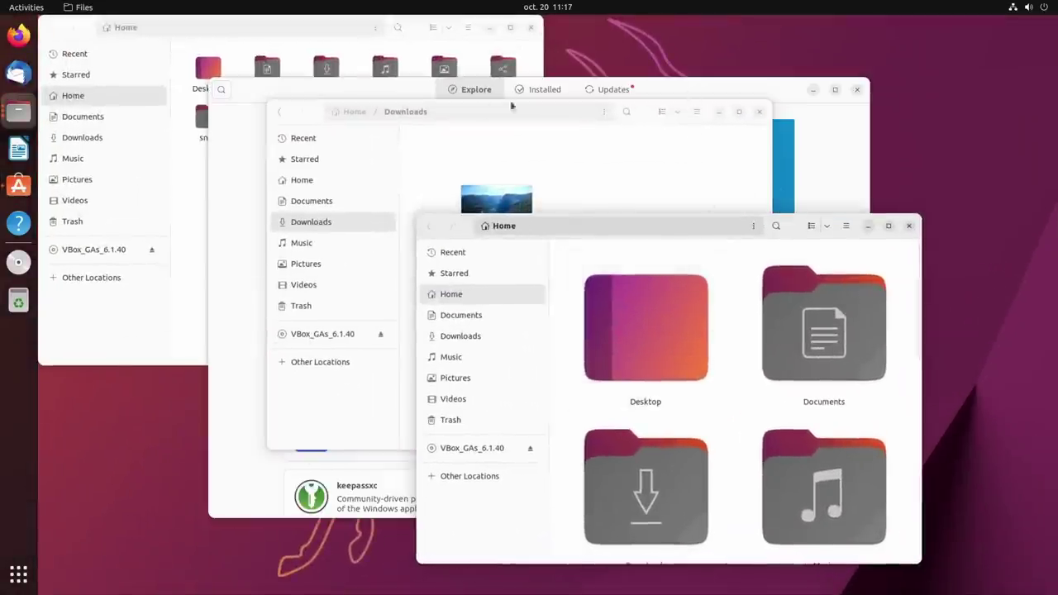
Toggle the Activities overview and display only the open Files windows for comparison
{"action": "left_click", "coordinate": [25, 6]}
{"action": "left_click", "coordinate": [25, 6]}
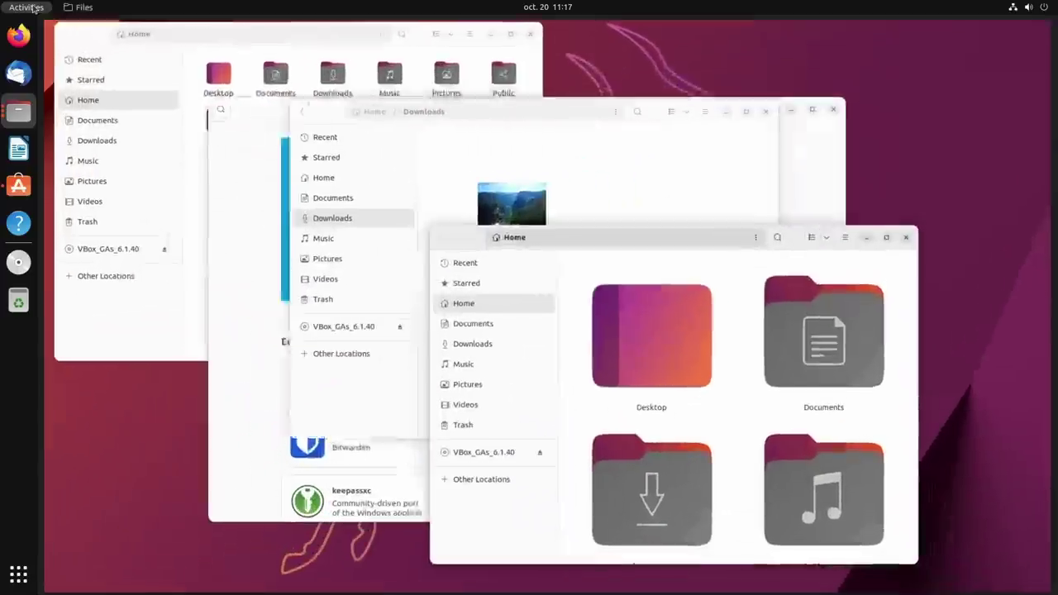
{"action": "left_click", "coordinate": [17, 109]}
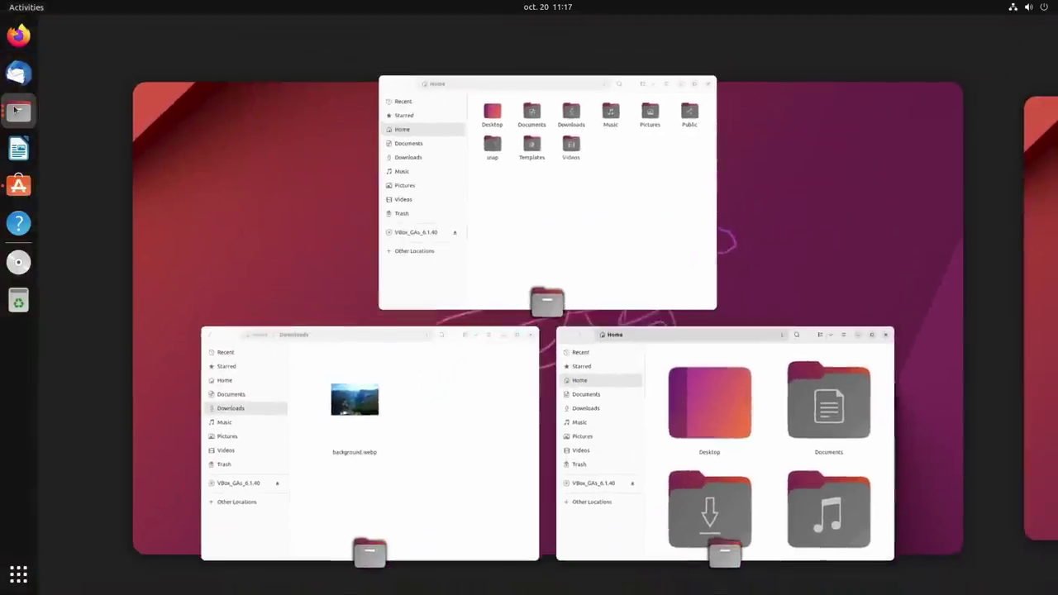
Display all open Files windows again and bring the Home window with large icons to the front
{"action": "left_click", "coordinate": [16, 109]}
{"action": "left_click", "coordinate": [17, 109]}
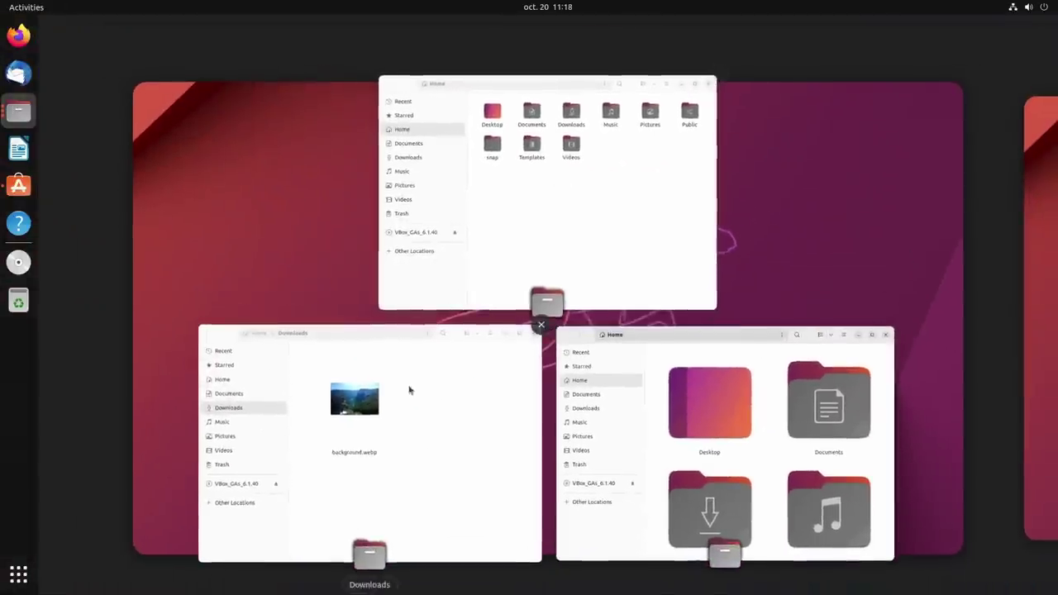
{"action": "left_click", "coordinate": [706, 424]}
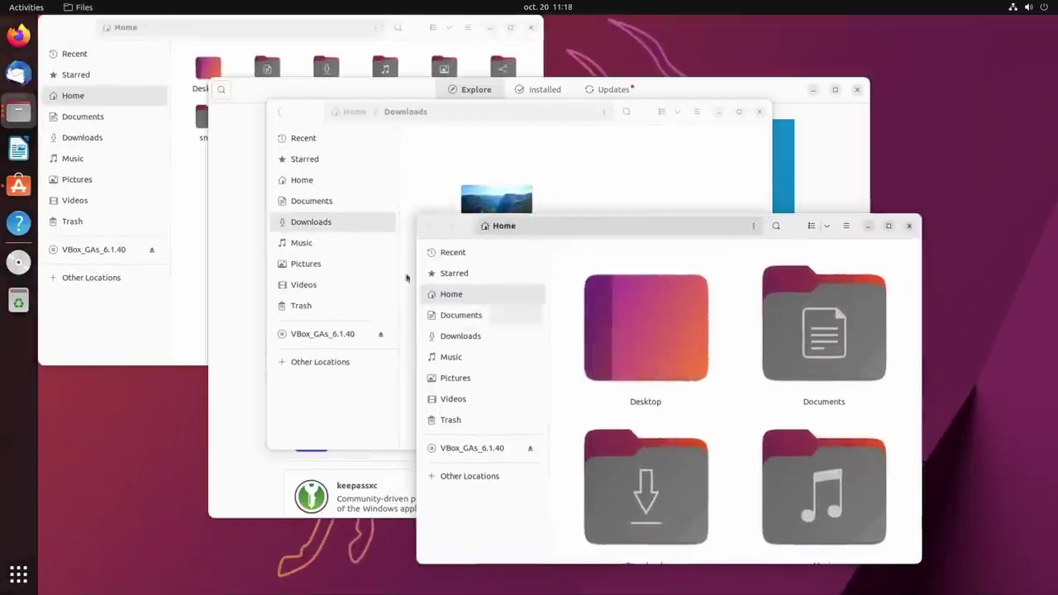
Bring the Home window with small icons forward from the Files windows, and switch to Software through the Activities overview
{"action": "left_click", "coordinate": [18, 110]}
{"action": "left_click", "coordinate": [581, 166]}
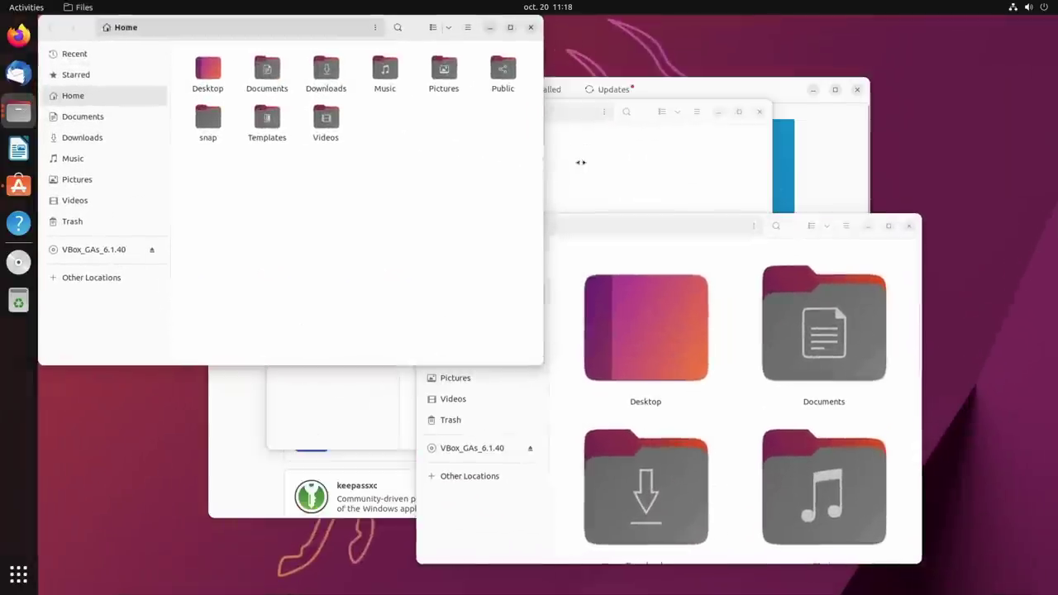
{"action": "left_click", "coordinate": [27, 6]}
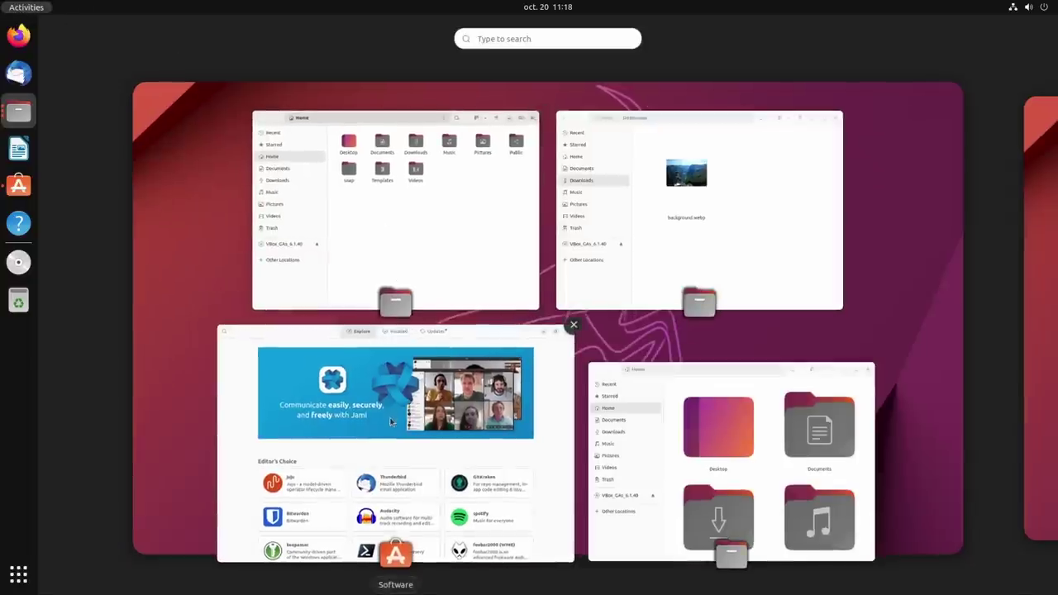
{"action": "left_click", "coordinate": [390, 422]}
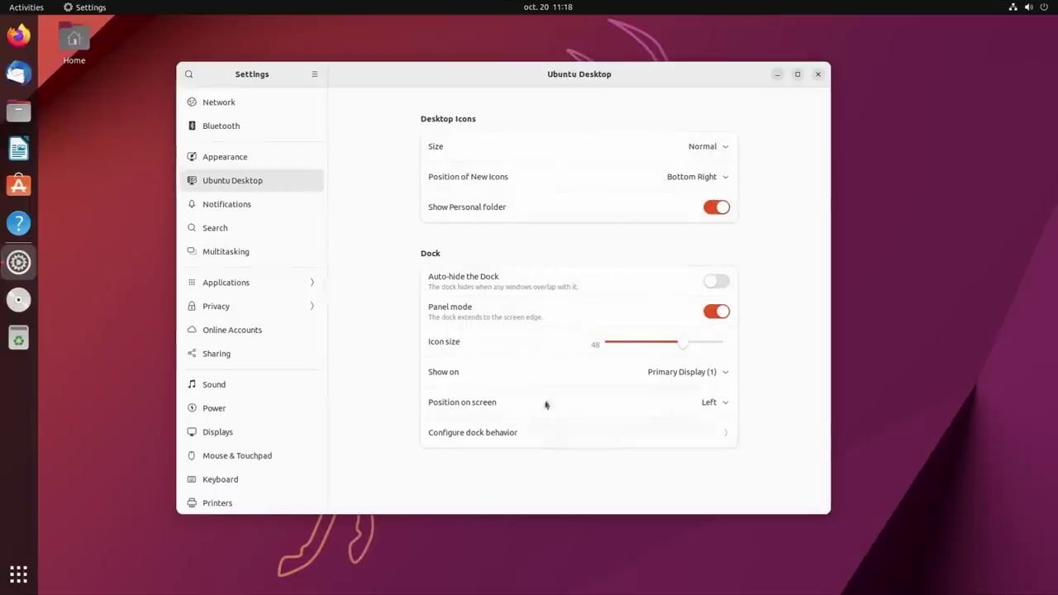
Switch the desktop style to Dark in the Appearance settings
{"action": "left_click", "coordinate": [221, 159]}
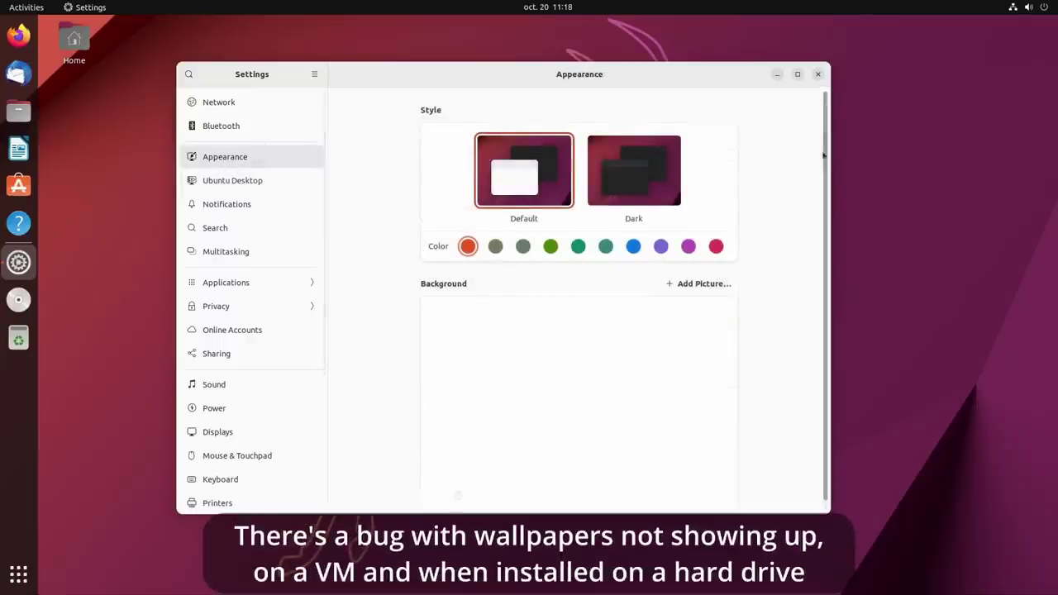
{"action": "left_click", "coordinate": [646, 172]}
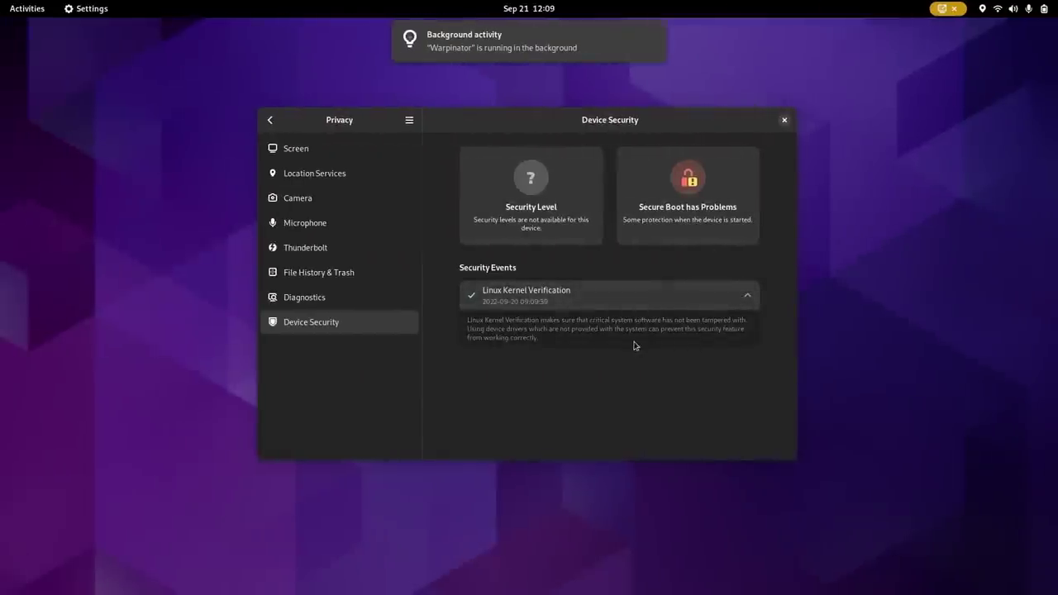
Read the details behind the Secure Boot and Security Level cards in the Device Security settings
{"action": "left_click", "coordinate": [711, 205]}
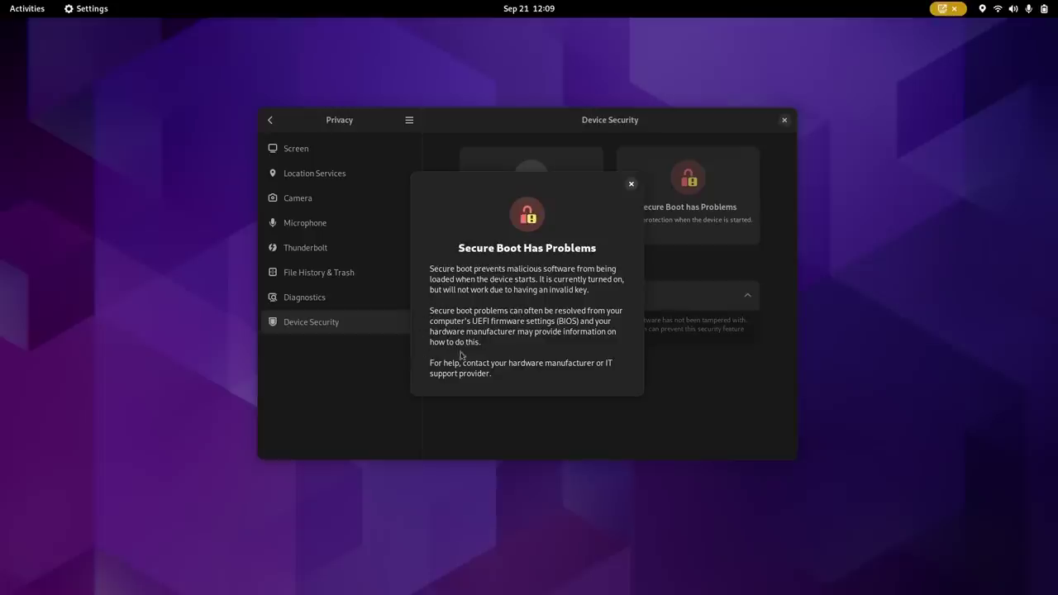
{"action": "left_click", "coordinate": [632, 185]}
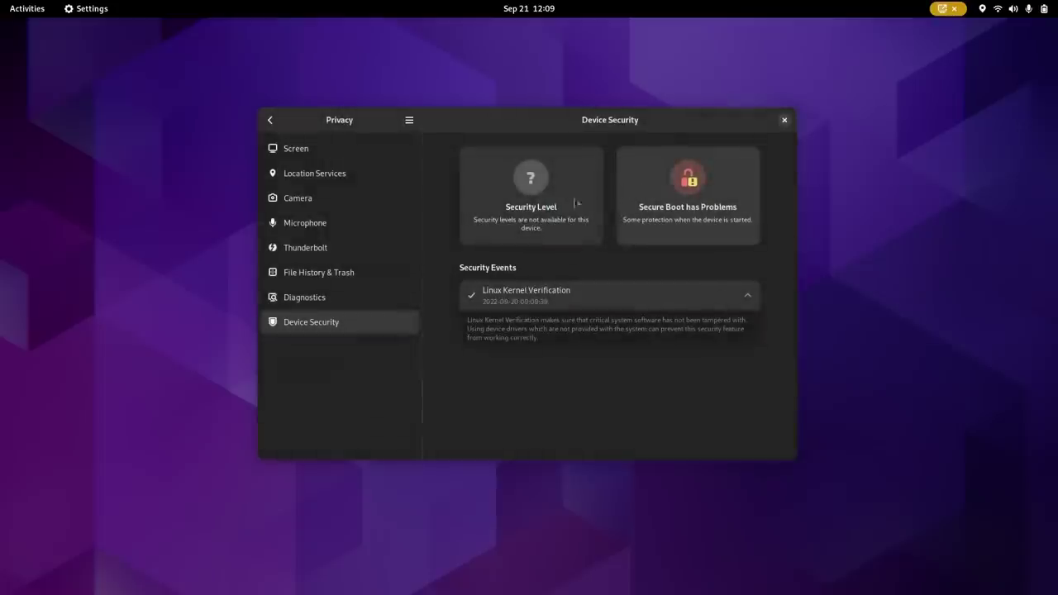
{"action": "left_click", "coordinate": [531, 207]}
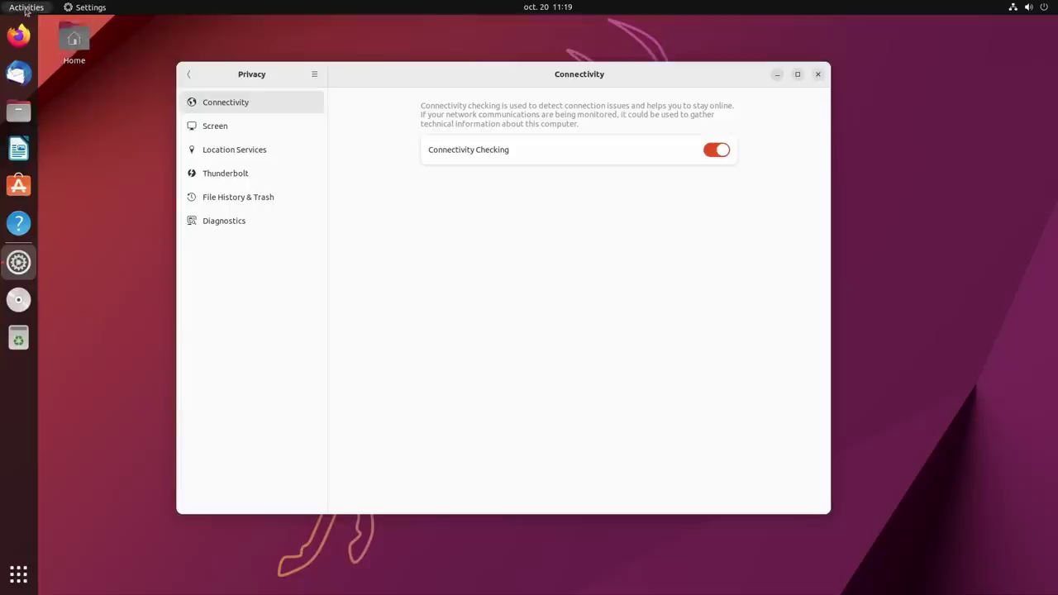
Open the Activities overview, flip between the workspaces and return to the Settings window
{"action": "left_click", "coordinate": [26, 8]}
{"action": "scroll", "coordinate": [453, 216], "scroll_direction": "down", "scroll_amount": 1}
{"action": "scroll", "coordinate": [453, 217], "scroll_direction": "up", "scroll_amount": 1}
{"action": "scroll", "coordinate": [454, 214], "scroll_direction": "down", "scroll_amount": 1}
{"action": "scroll", "coordinate": [471, 231], "scroll_direction": "up", "scroll_amount": 1}
{"action": "left_click", "coordinate": [489, 246]}
Go back from the Privacy section to the main Settings list and look through its categories
{"action": "left_click", "coordinate": [188, 74]}
{"action": "scroll", "coordinate": [295, 210], "scroll_direction": "down", "scroll_amount": 5}
{"action": "scroll", "coordinate": [297, 213], "scroll_direction": "up", "scroll_amount": 5}
{"action": "scroll", "coordinate": [297, 213], "scroll_direction": "down", "scroll_amount": 4}
{"action": "scroll", "coordinate": [297, 208], "scroll_direction": "down", "scroll_amount": 1}
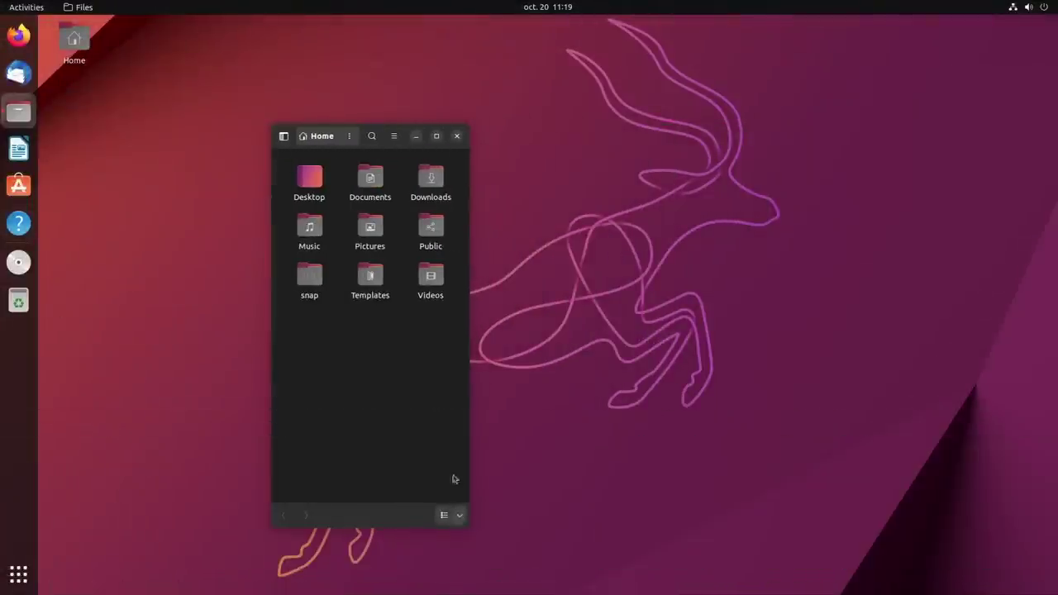
Move the narrow Files window next to the dock and check its view options and main menu
{"action": "left_click_drag", "start_coordinate": [405, 142], "coordinate": [182, 121]}
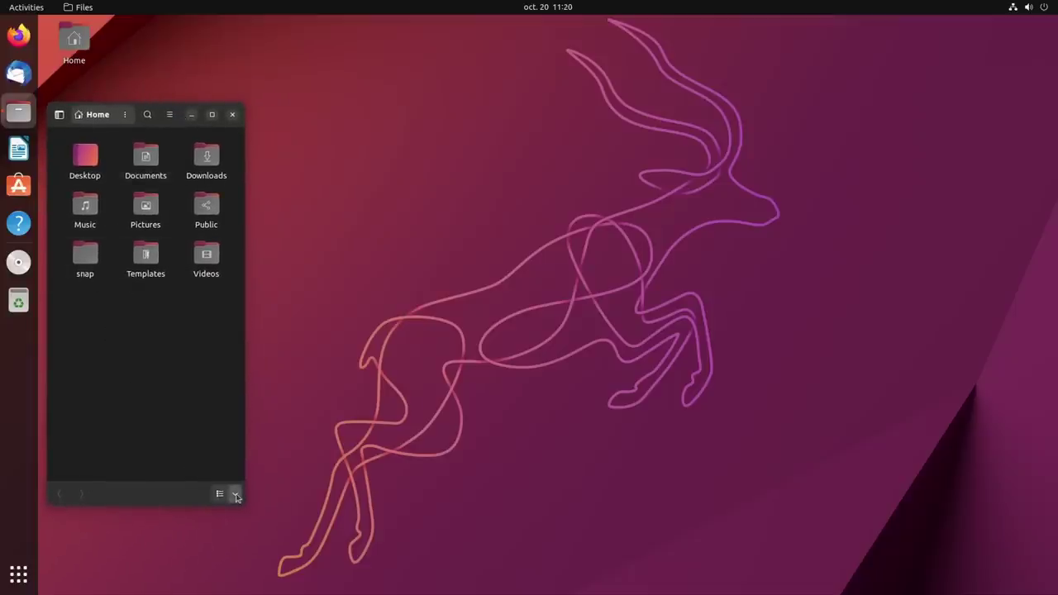
{"action": "left_click", "coordinate": [236, 496]}
{"action": "left_click", "coordinate": [236, 495]}
{"action": "left_click", "coordinate": [169, 113]}
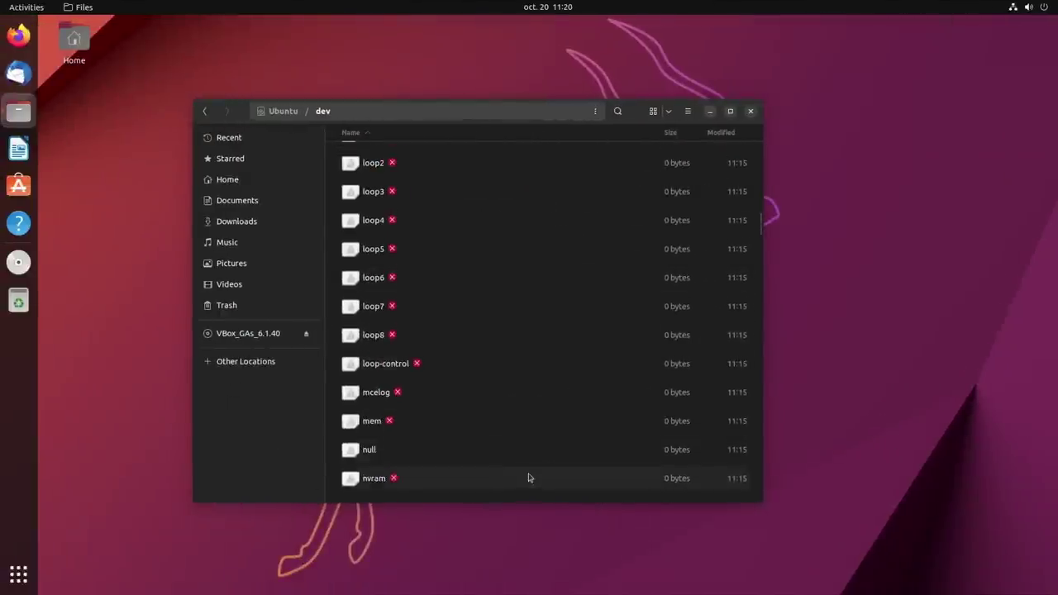
Try rubber-band selection in the dev folder's file list and inspect the folder's context menu
{"action": "left_click_drag", "start_coordinate": [528, 477], "coordinate": [451, 298]}
{"action": "scroll", "coordinate": [463, 347], "scroll_direction": "down", "scroll_amount": 20}
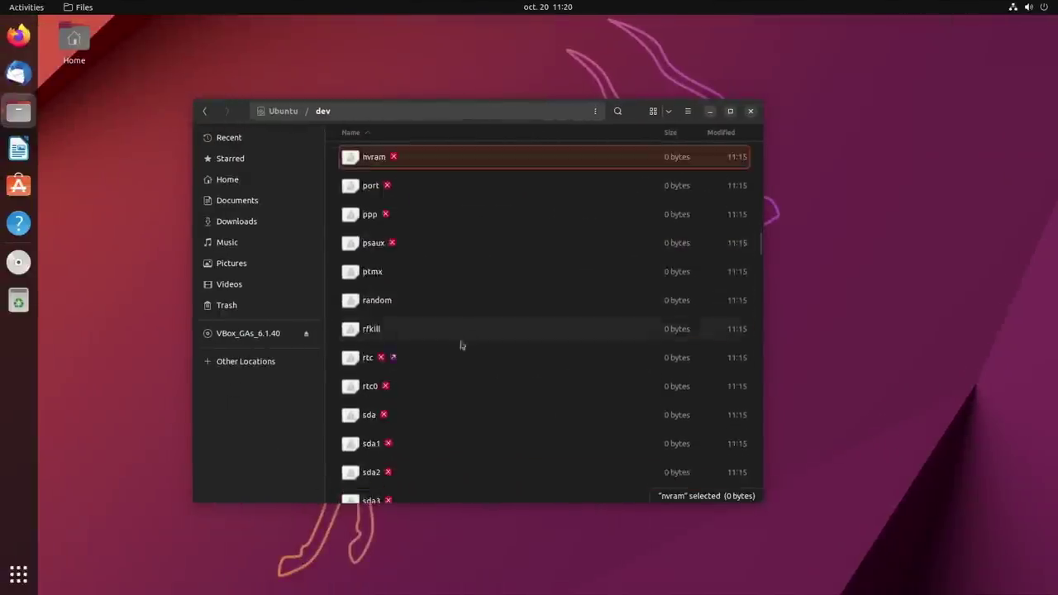
{"action": "left_click_drag", "start_coordinate": [364, 499], "coordinate": [446, 35]}
{"action": "right_click", "coordinate": [437, 212]}
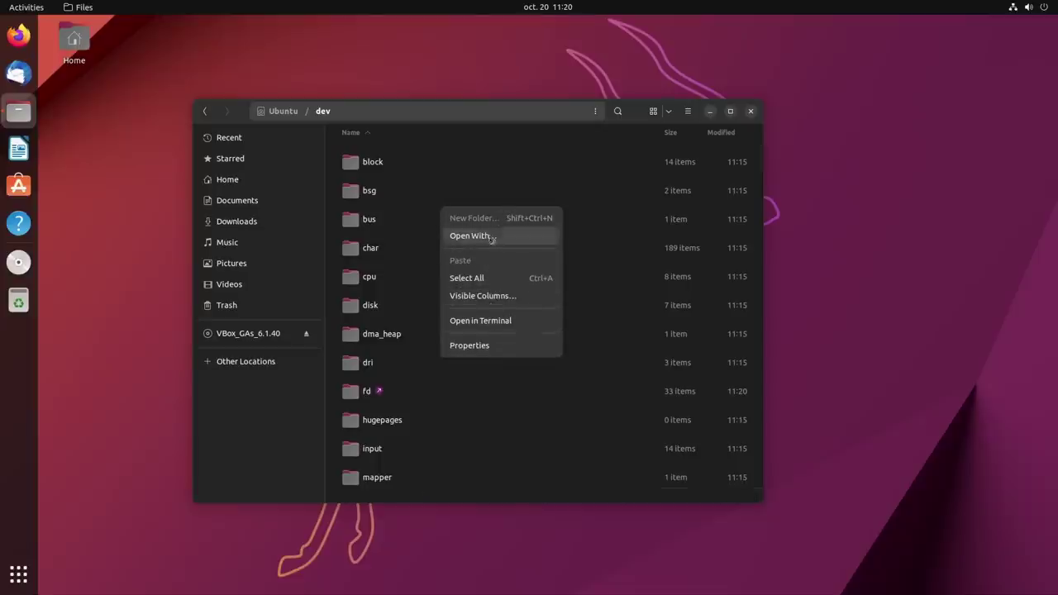
{"action": "left_click", "coordinate": [408, 201]}
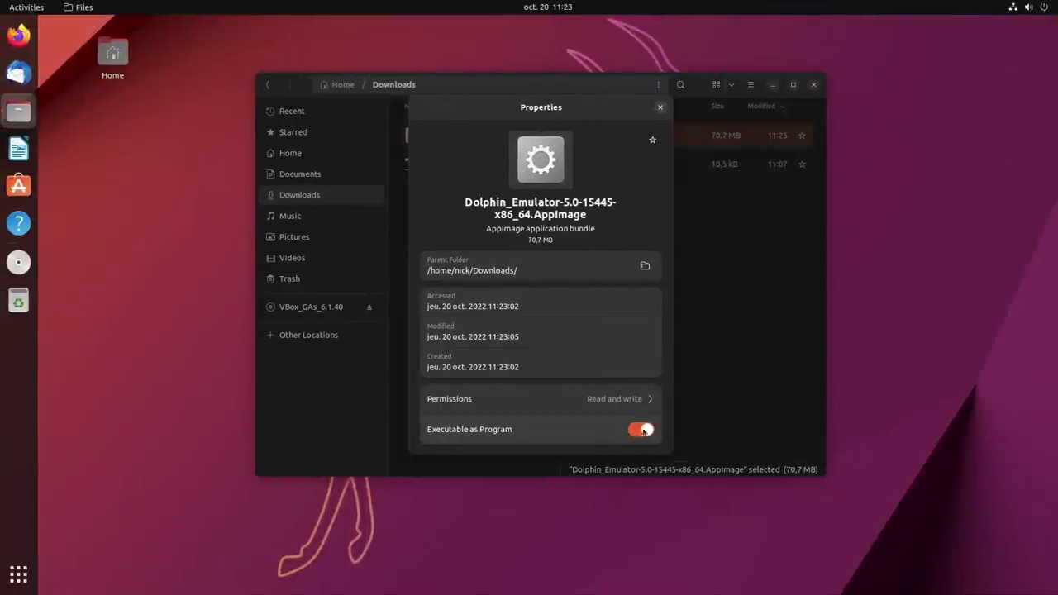
Review the custom permissions of the Dolphin Emulator AppImage and return to its main properties
{"action": "left_click", "coordinate": [640, 402]}
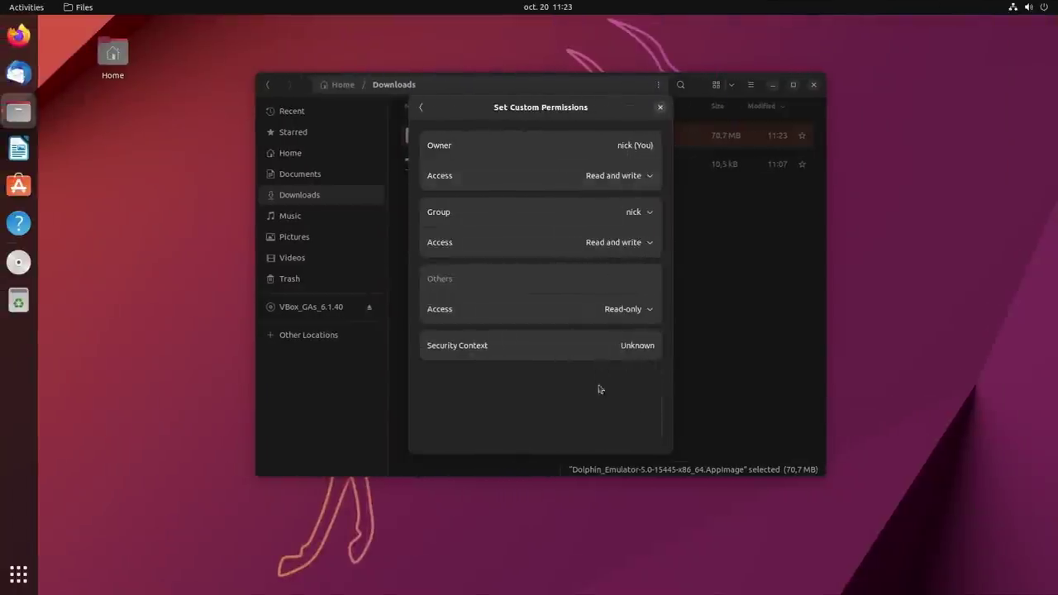
{"action": "left_click", "coordinate": [418, 109]}
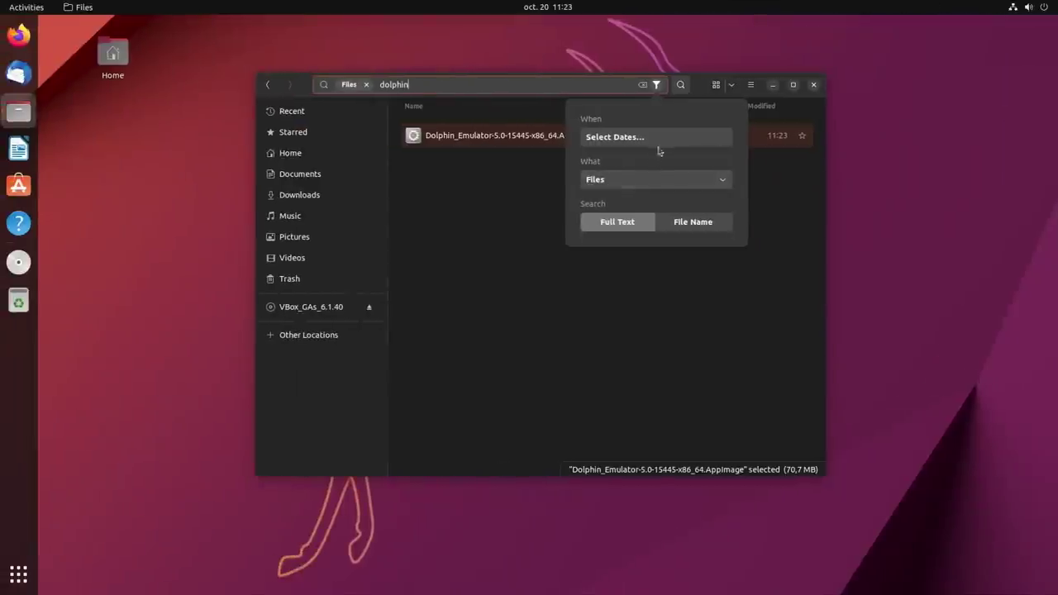
Limit the "dolphin" file search to items last used since 1 day ago
{"action": "left_click", "coordinate": [656, 136]}
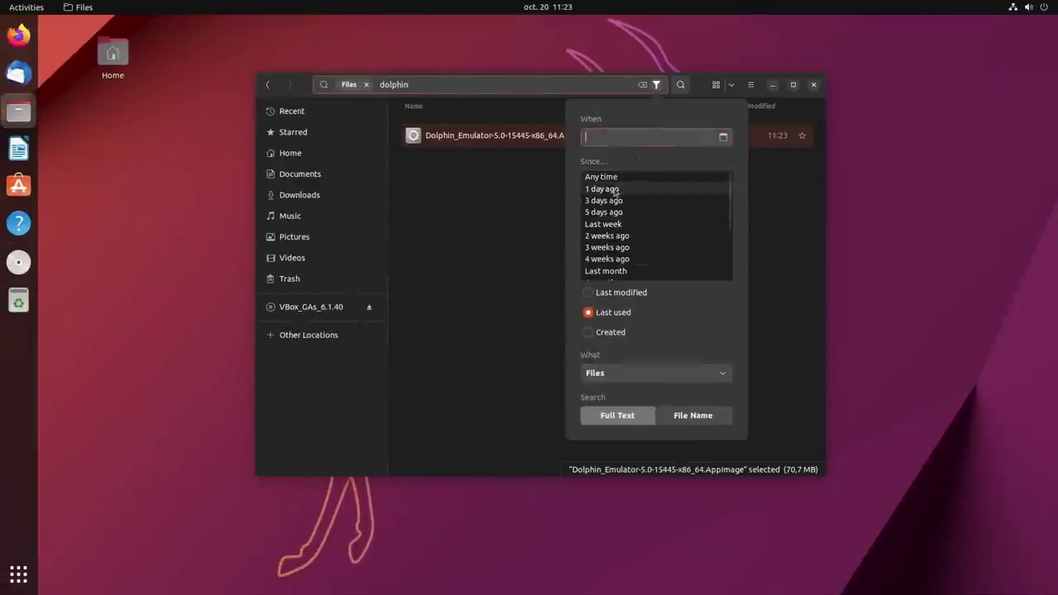
{"action": "left_click", "coordinate": [623, 188]}
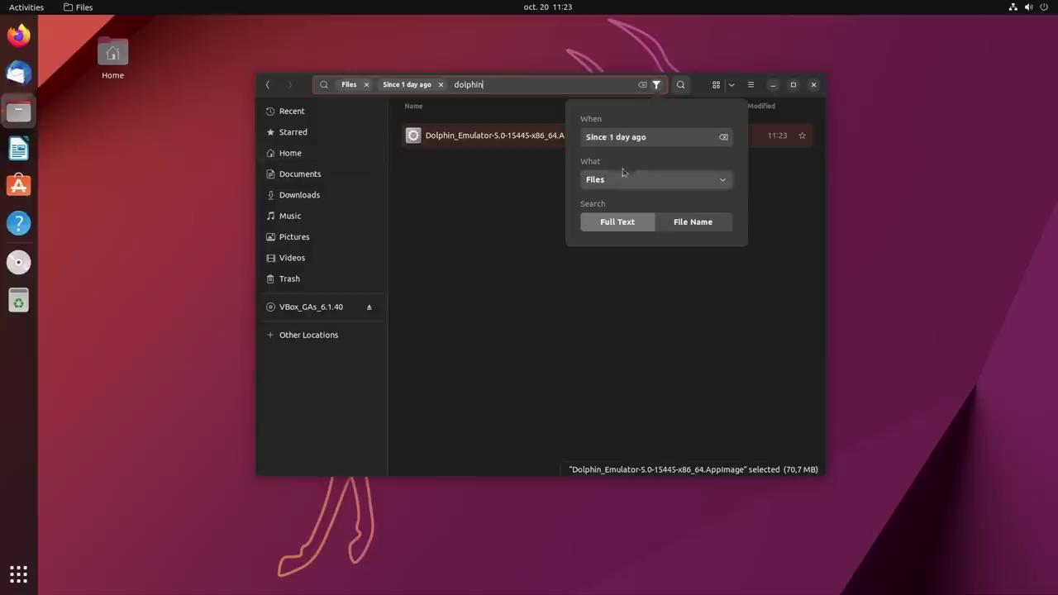
{"action": "left_click", "coordinate": [501, 85]}
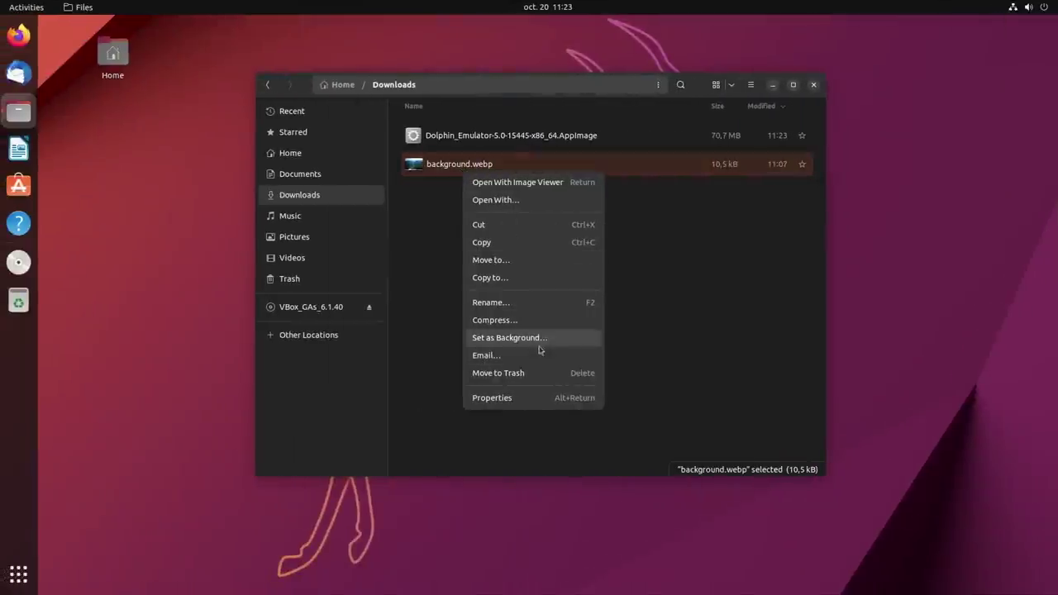
Dismiss the context menu of background.webp, and open the previous and next locations, Home and Downloads, in new tabs
{"action": "key", "text": "Escape"}
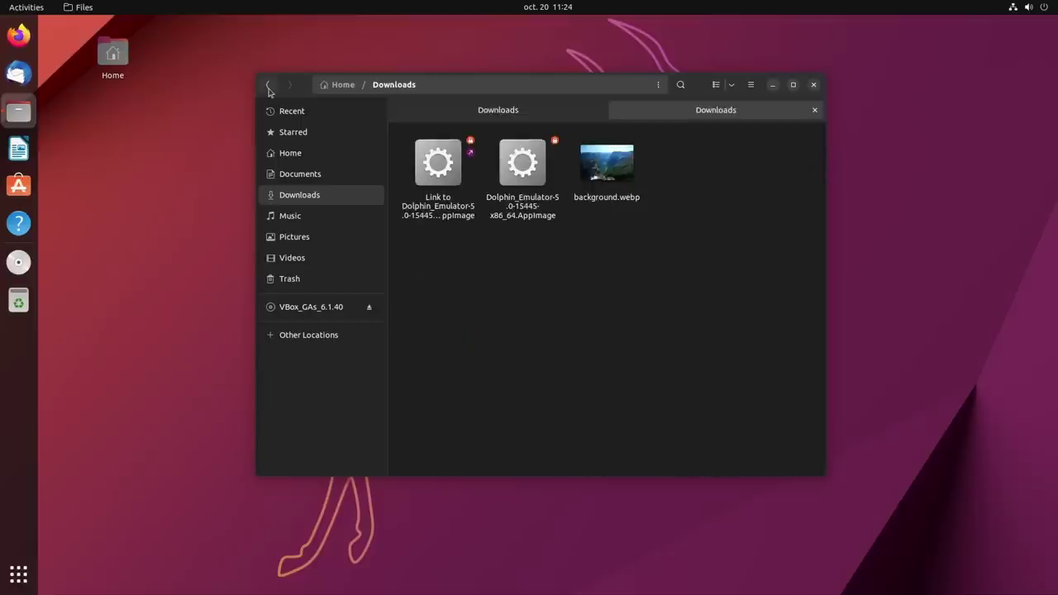
{"action": "middle_click", "coordinate": [268, 86]}
{"action": "left_click", "coordinate": [792, 116]}
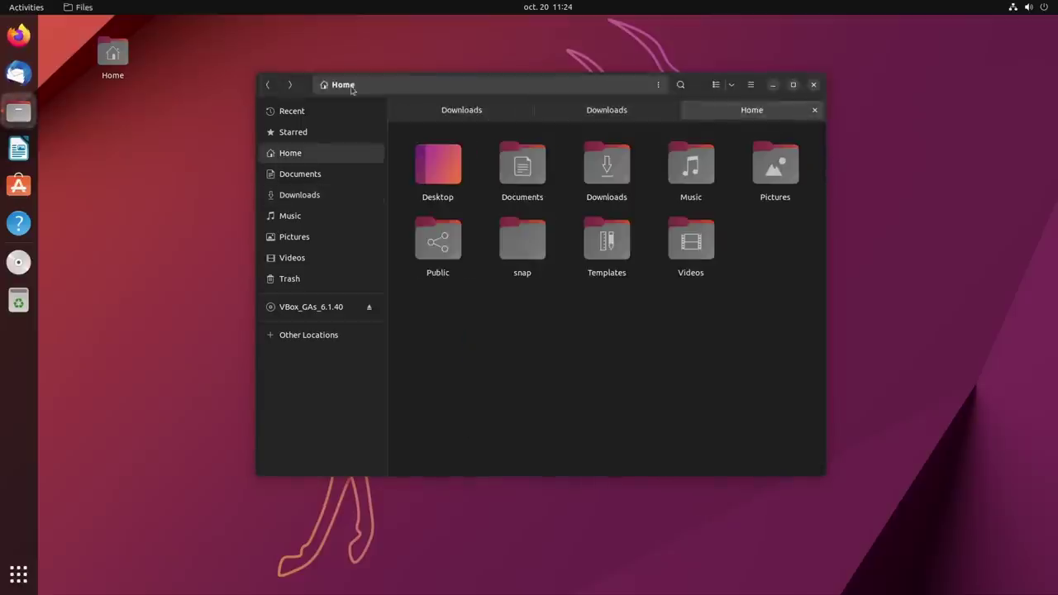
{"action": "middle_click", "coordinate": [294, 85]}
{"action": "left_click", "coordinate": [742, 113]}
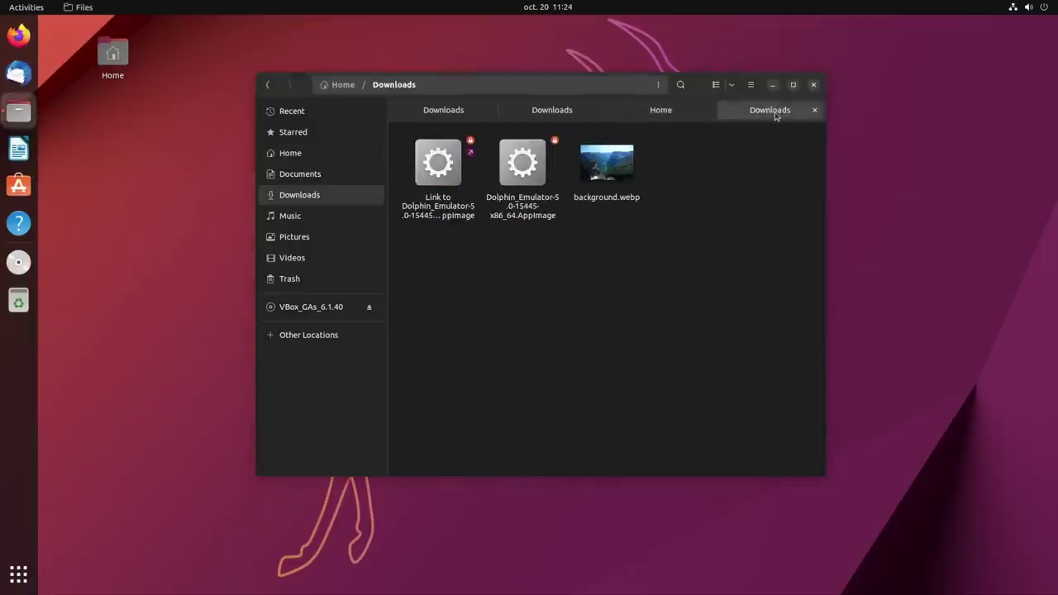
Visit the other open tabs in Files and close three tabs so only one Downloads view is left
{"action": "left_click", "coordinate": [663, 113]}
{"action": "left_click", "coordinate": [554, 113]}
{"action": "left_click", "coordinate": [452, 114]}
{"action": "key", "text": "ctrl+w"}
{"action": "key", "text": "ctrl+w"}
{"action": "key", "text": "ctrl+w"}
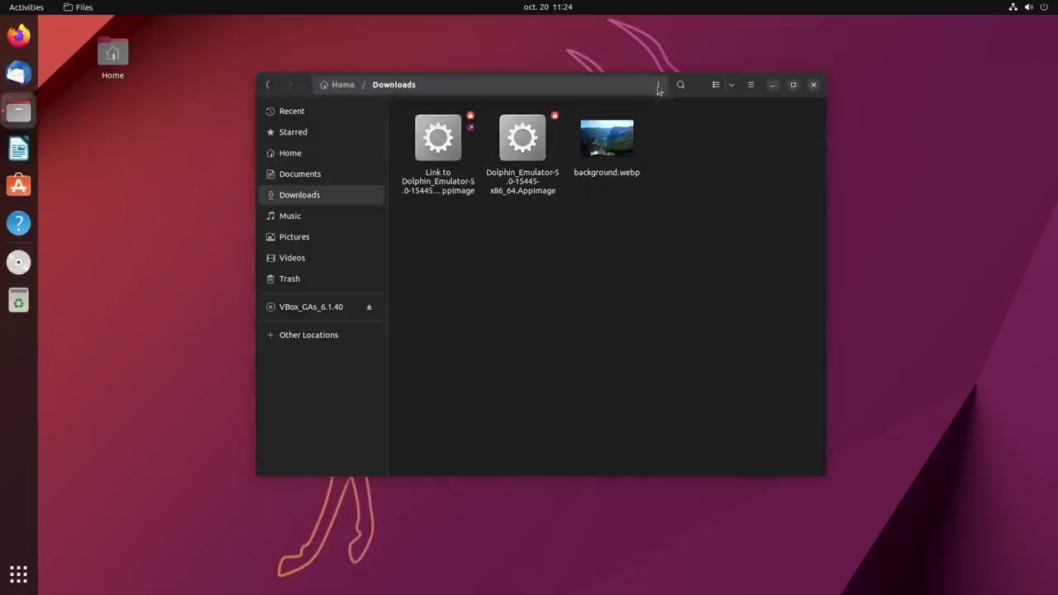
Browse the applications offered for opening the Downloads folder without choosing one, and view the Files main menu
{"action": "left_click", "coordinate": [658, 84]}
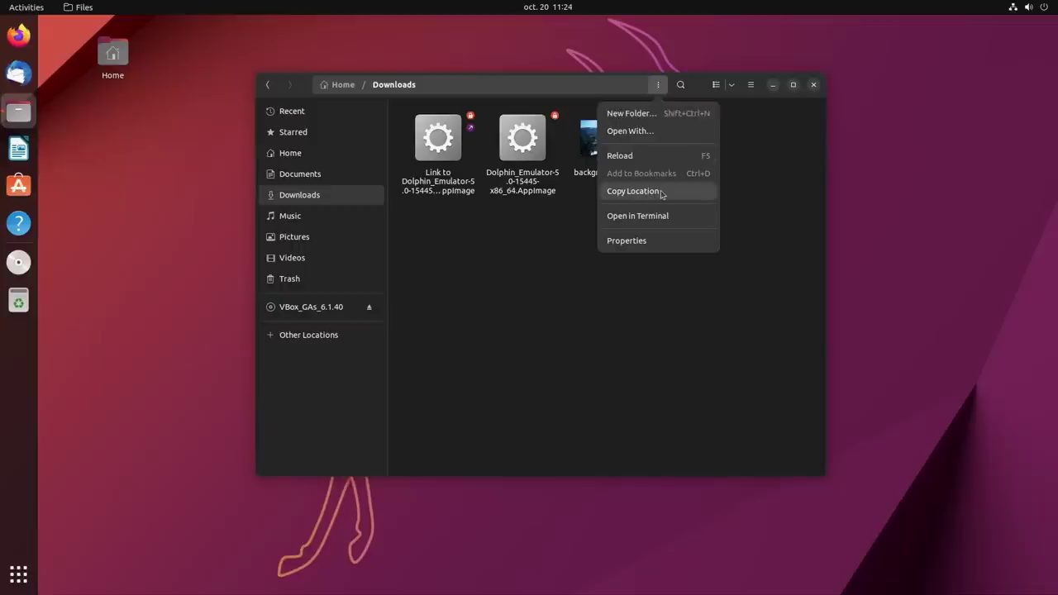
{"action": "left_click", "coordinate": [633, 132]}
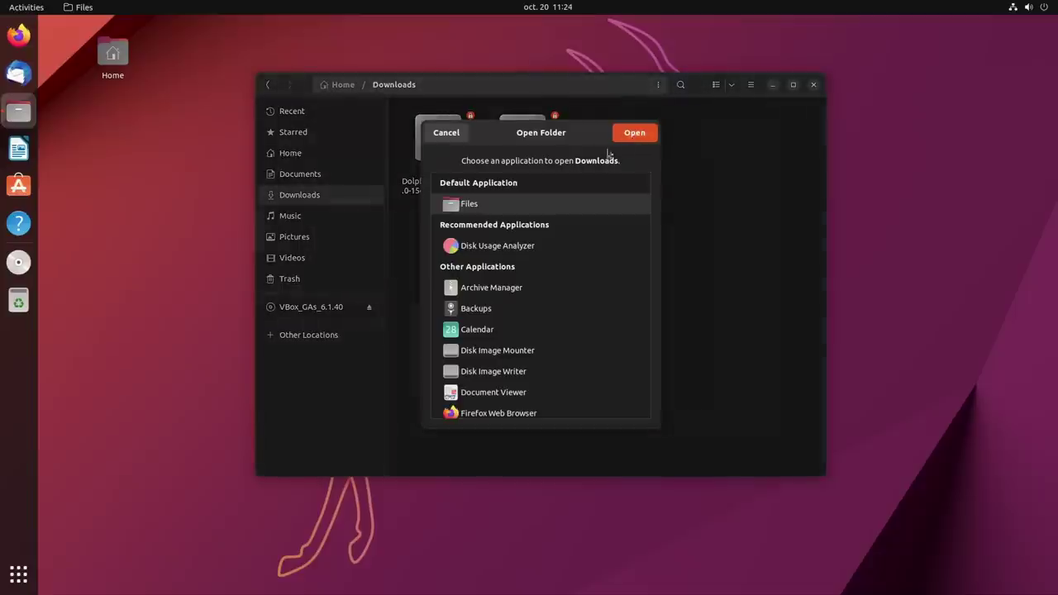
{"action": "scroll", "coordinate": [590, 237], "scroll_direction": "down", "scroll_amount": 10}
{"action": "scroll", "coordinate": [589, 236], "scroll_direction": "up", "scroll_amount": 5}
{"action": "scroll", "coordinate": [589, 236], "scroll_direction": "up", "scroll_amount": 5}
{"action": "key", "text": "Escape"}
{"action": "left_click", "coordinate": [750, 85]}
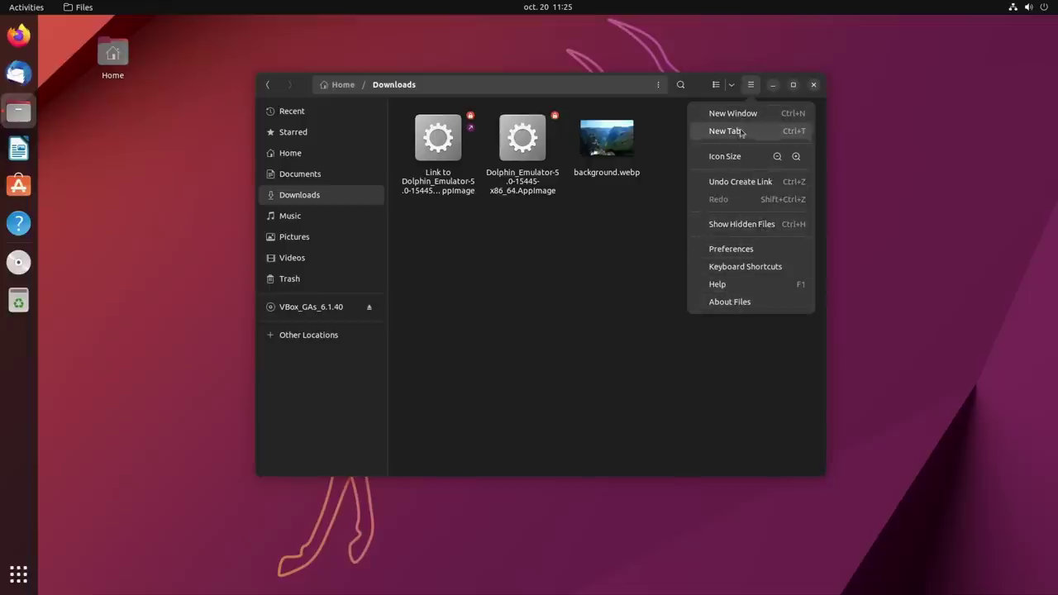
{"action": "left_click", "coordinate": [681, 307]}
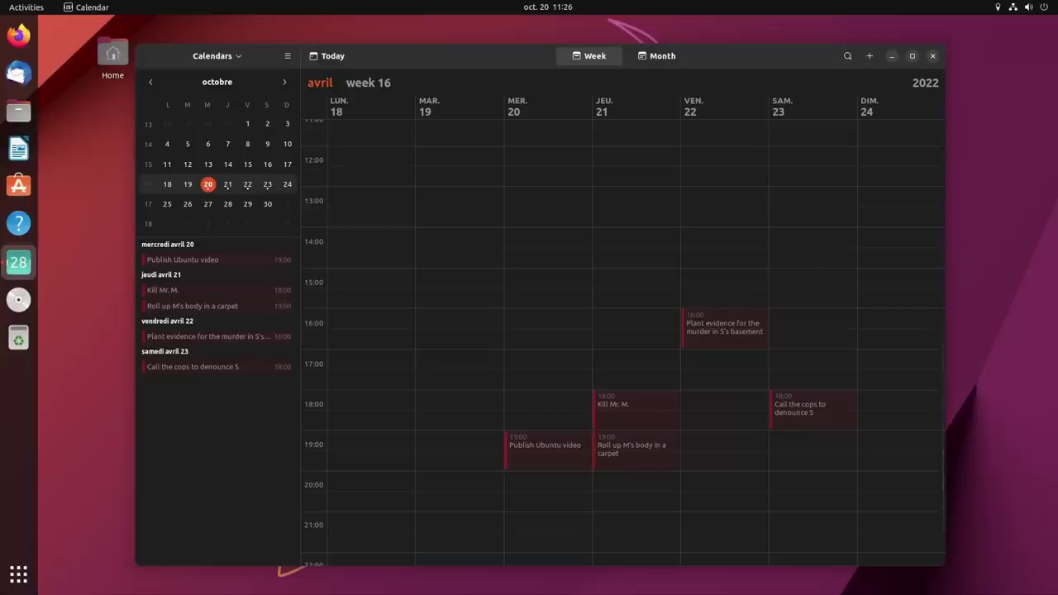
Step through April 20, 21 and 22 in the calendar and rescale the week grid to examine its events
{"action": "left_click", "coordinate": [227, 183]}
{"action": "left_click", "coordinate": [247, 185]}
{"action": "left_click", "coordinate": [247, 186]}
{"action": "left_click", "coordinate": [227, 185]}
{"action": "left_click", "coordinate": [209, 186]}
{"action": "scroll", "coordinate": [601, 420], "scroll_direction": "up", "scroll_amount": 5}
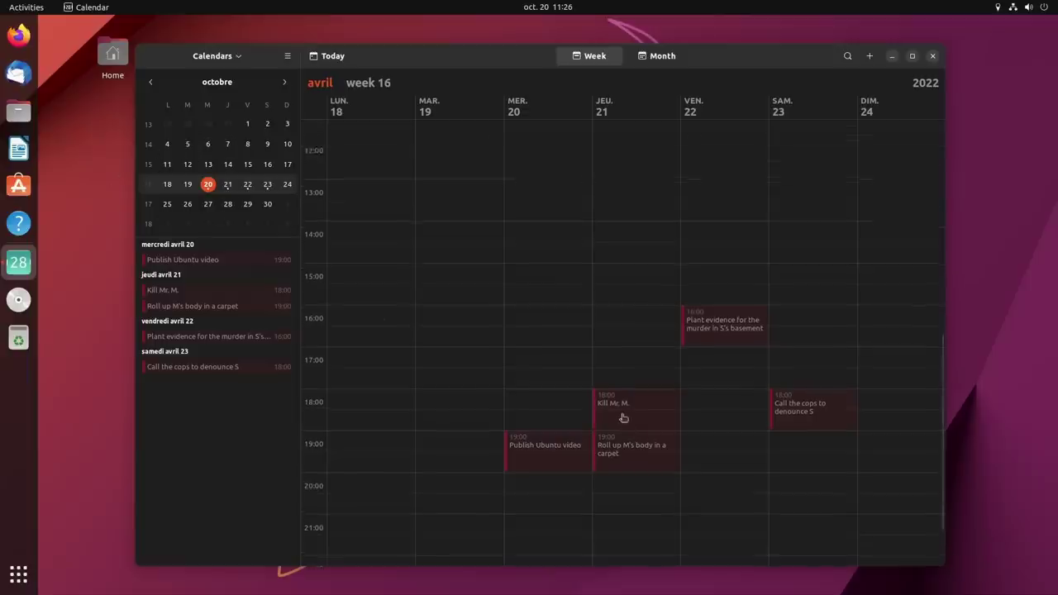
{"action": "scroll", "coordinate": [616, 408], "scroll_direction": "down", "scroll_amount": 5}
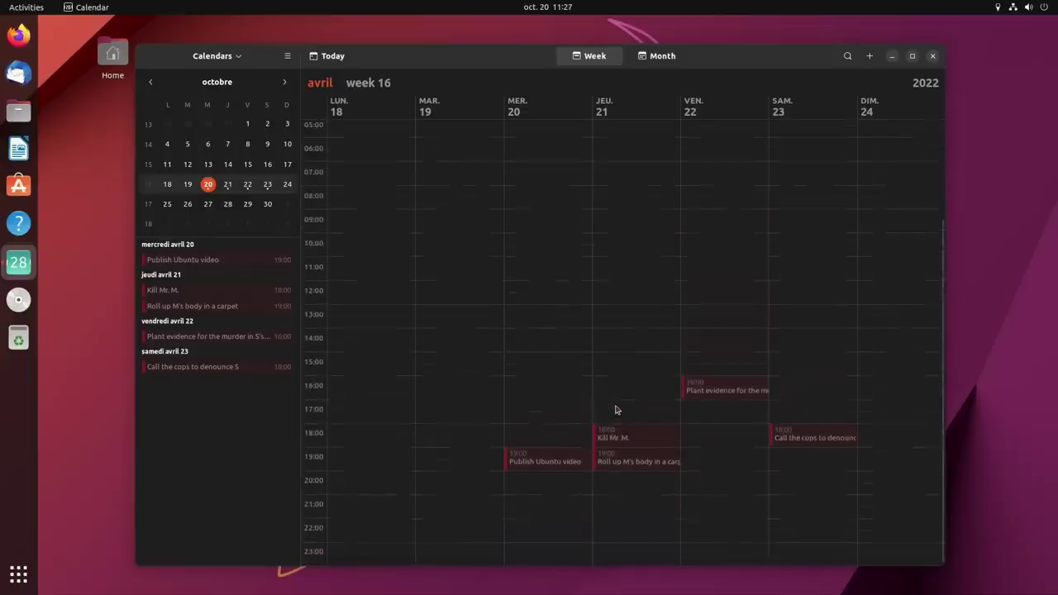
Search the system for "text" and launch Text Editor
{"action": "key", "text": "super"}
{"action": "type", "text": "text"}
{"action": "left_click", "coordinate": [507, 113]}
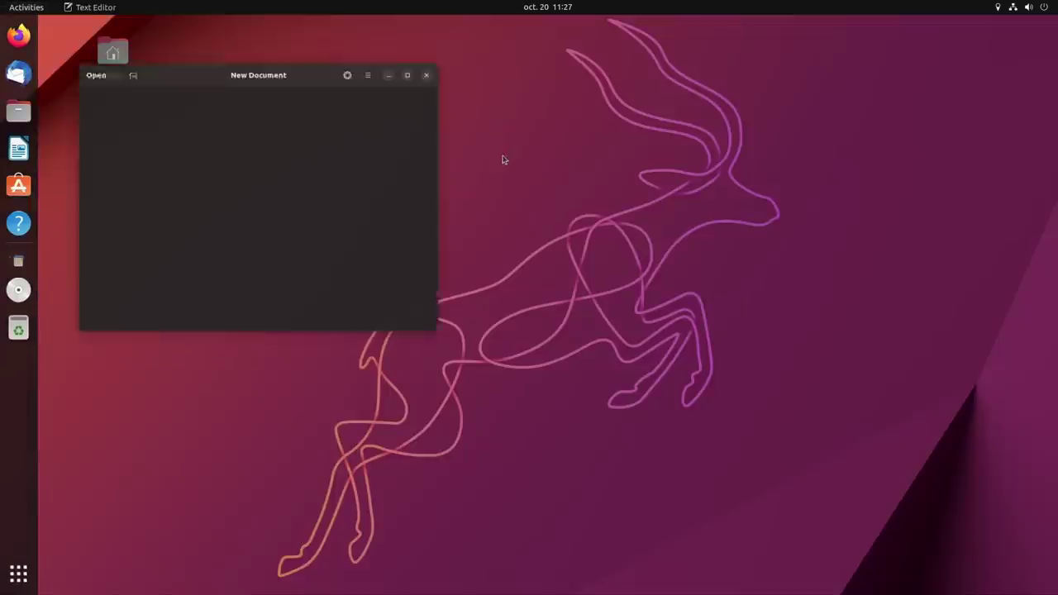
Show the About information of Text Editor and move its window toward the middle of the desktop
{"action": "left_click", "coordinate": [376, 56]}
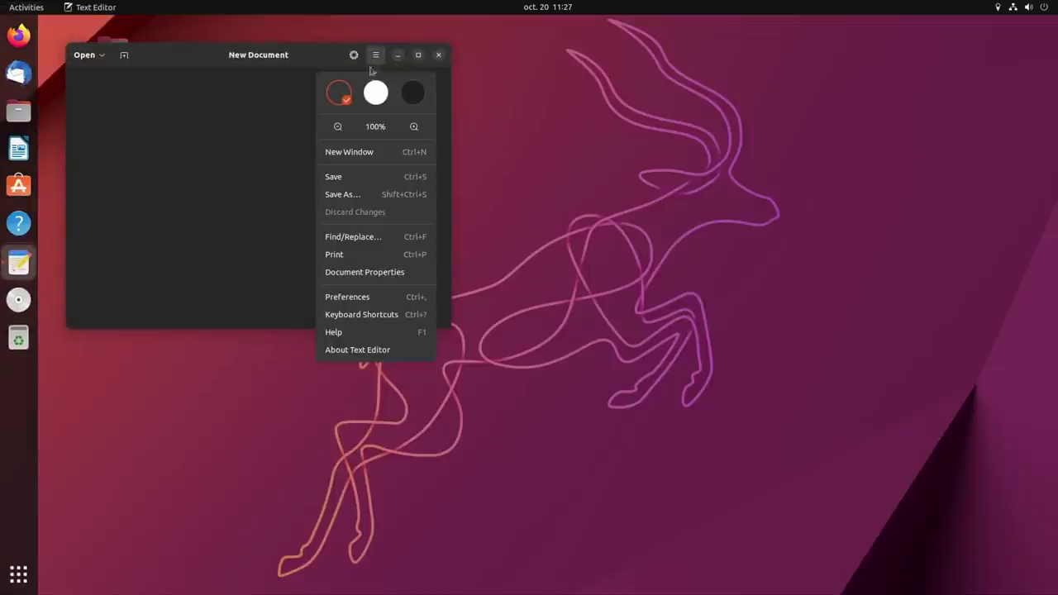
{"action": "left_click", "coordinate": [365, 351]}
{"action": "left_click_drag", "start_coordinate": [279, 113], "coordinate": [379, 199]}
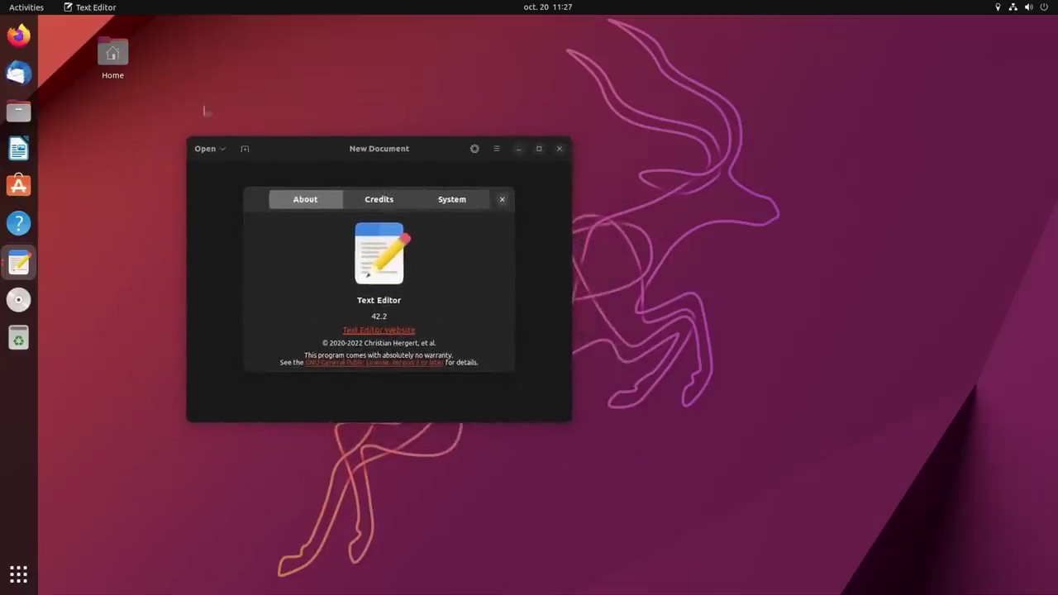
Open the application grid and search for "todol"
{"action": "left_click", "coordinate": [17, 575]}
{"action": "type", "text": "todol"}
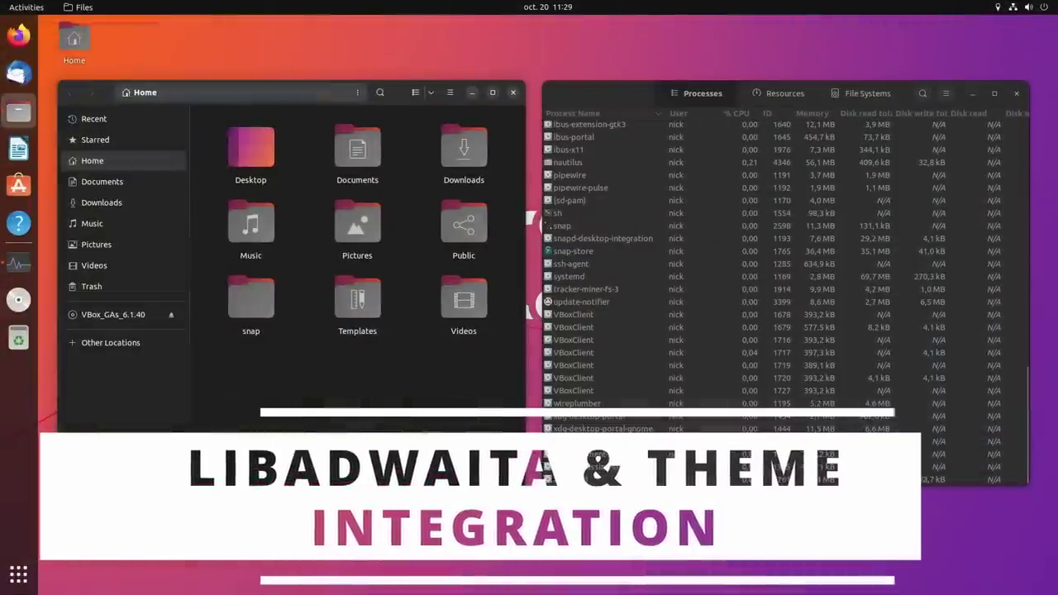
Compare the main menus of System Monitor and Files by opening each one in turn
{"action": "left_click", "coordinate": [939, 99]}
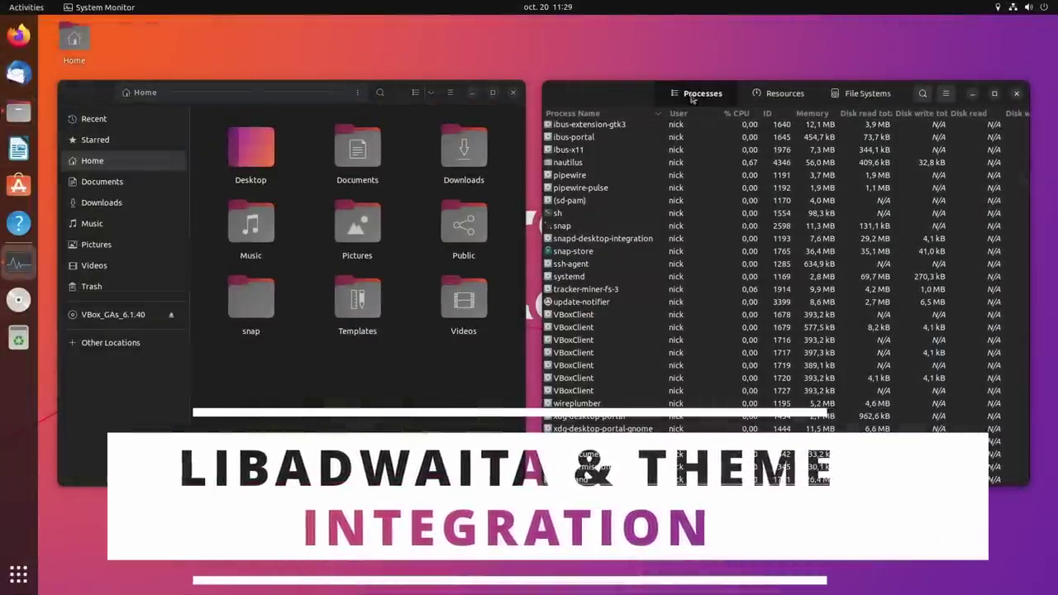
{"action": "left_click", "coordinate": [946, 92]}
{"action": "key", "text": "Escape"}
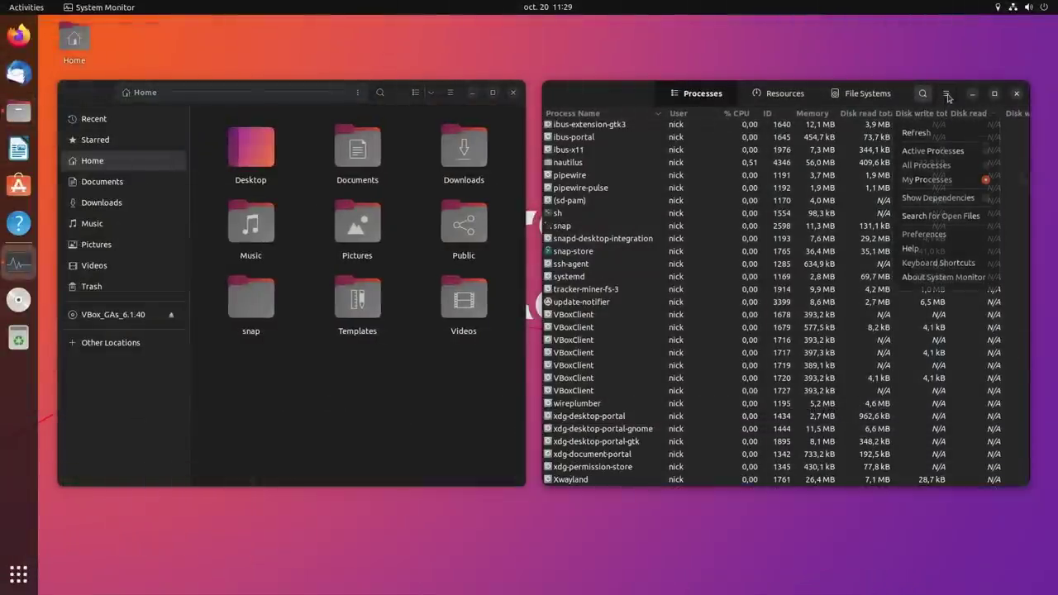
{"action": "left_click", "coordinate": [450, 93]}
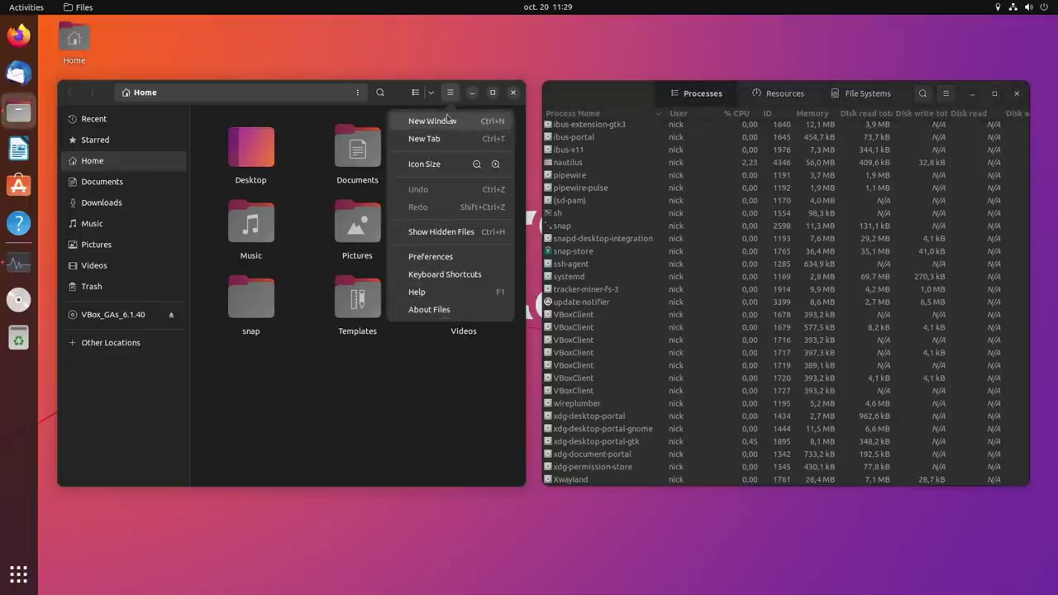
{"action": "left_click", "coordinate": [952, 99]}
{"action": "left_click", "coordinate": [946, 93]}
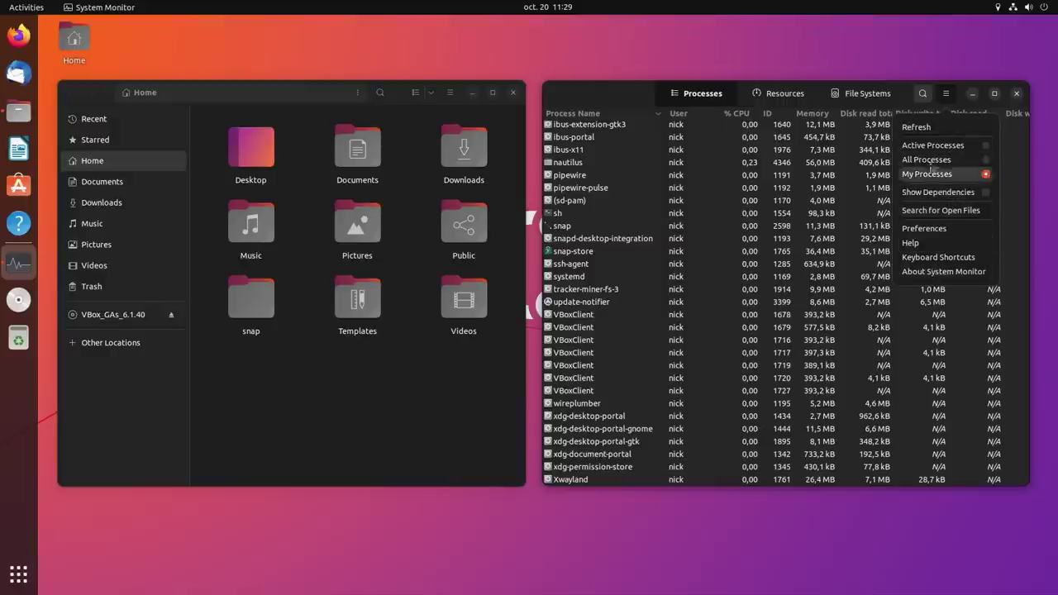
{"action": "left_click", "coordinate": [945, 95]}
Compare the search fields of System Monitor and Files, and examine the view options and main menu of Files
{"action": "left_click", "coordinate": [923, 95]}
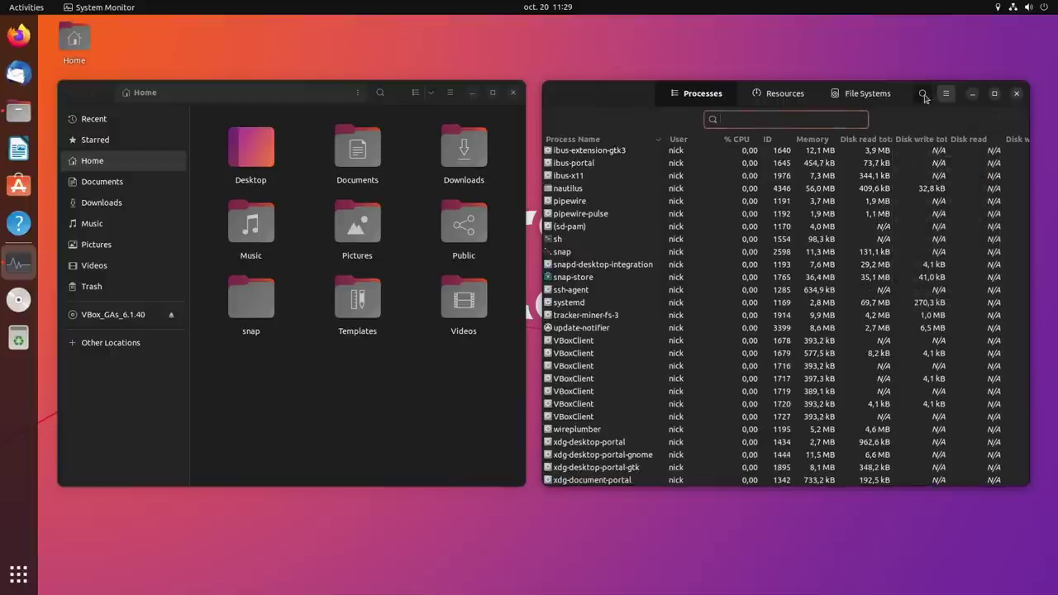
{"action": "left_click", "coordinate": [924, 95]}
{"action": "left_click", "coordinate": [384, 100]}
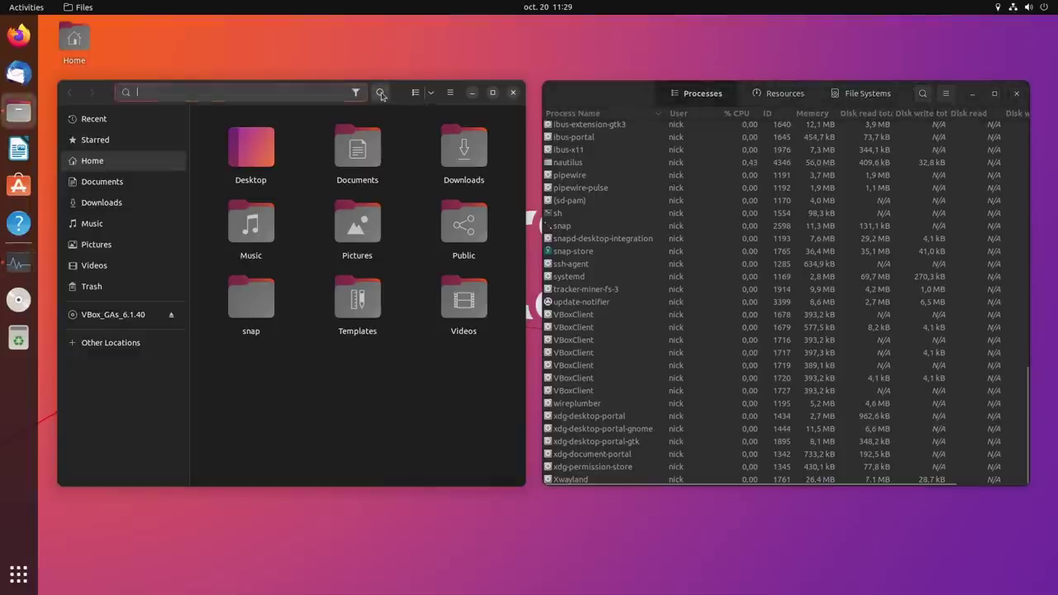
{"action": "left_click", "coordinate": [450, 93]}
{"action": "left_click", "coordinate": [451, 93]}
{"action": "left_click", "coordinate": [431, 93]}
{"action": "left_click", "coordinate": [499, 100]}
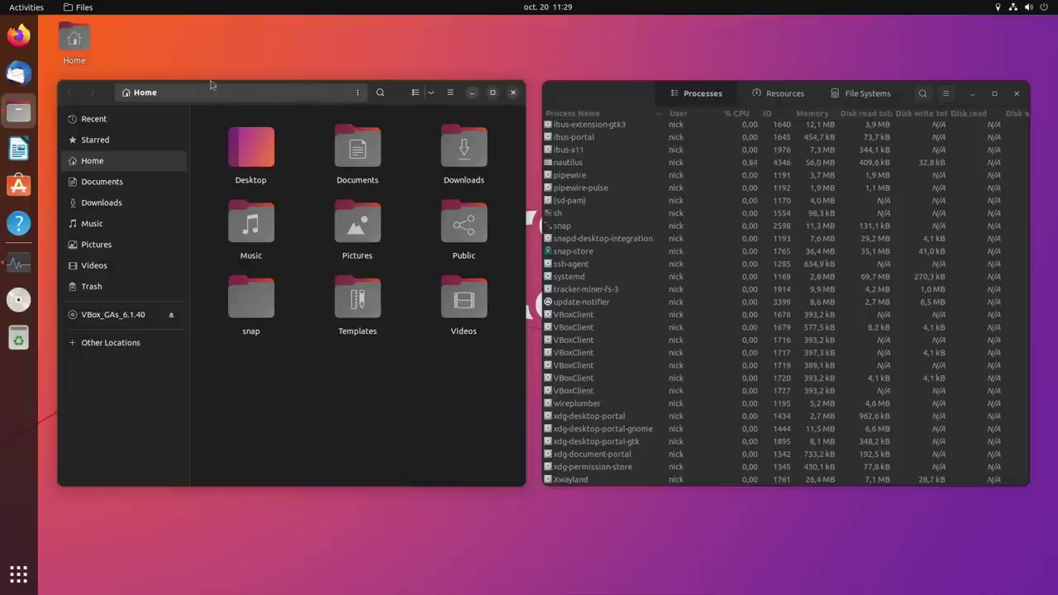
{"action": "left_click", "coordinate": [451, 94]}
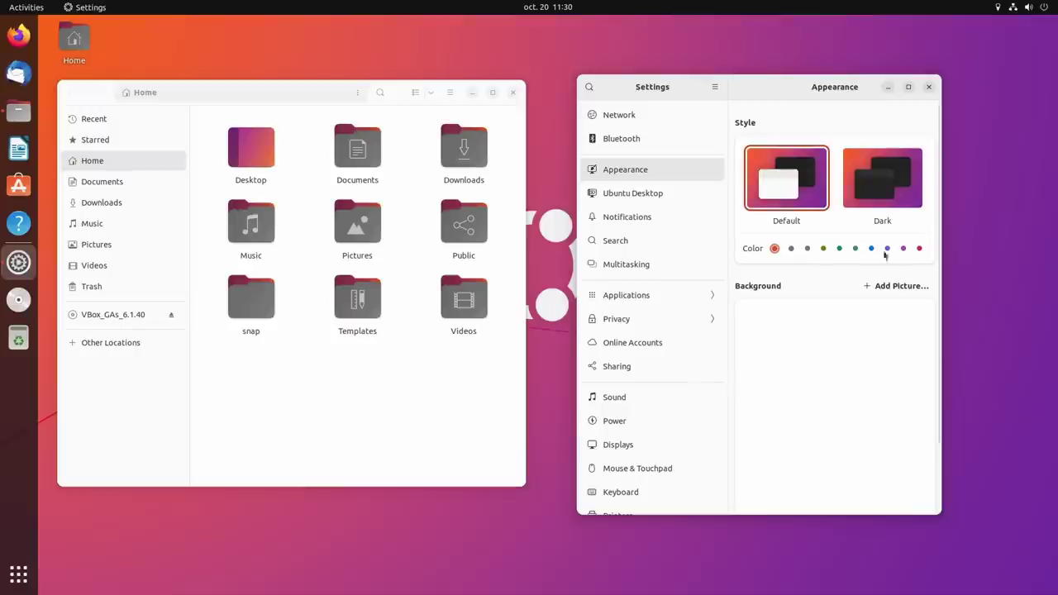
Preview the red and blue accent colors on the selected Home folders, and restore the orange accent
{"action": "left_click", "coordinate": [919, 249]}
{"action": "left_click_drag", "start_coordinate": [228, 401], "coordinate": [488, 133]}
{"action": "left_click", "coordinate": [871, 249]}
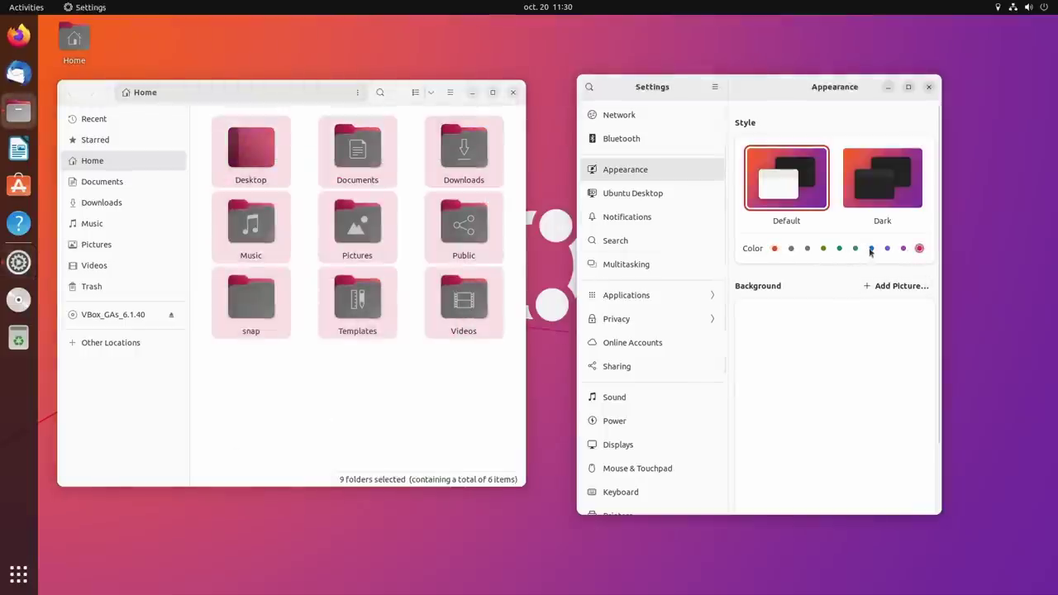
{"action": "left_click_drag", "start_coordinate": [225, 398], "coordinate": [456, 422]}
{"action": "left_click", "coordinate": [772, 252]}
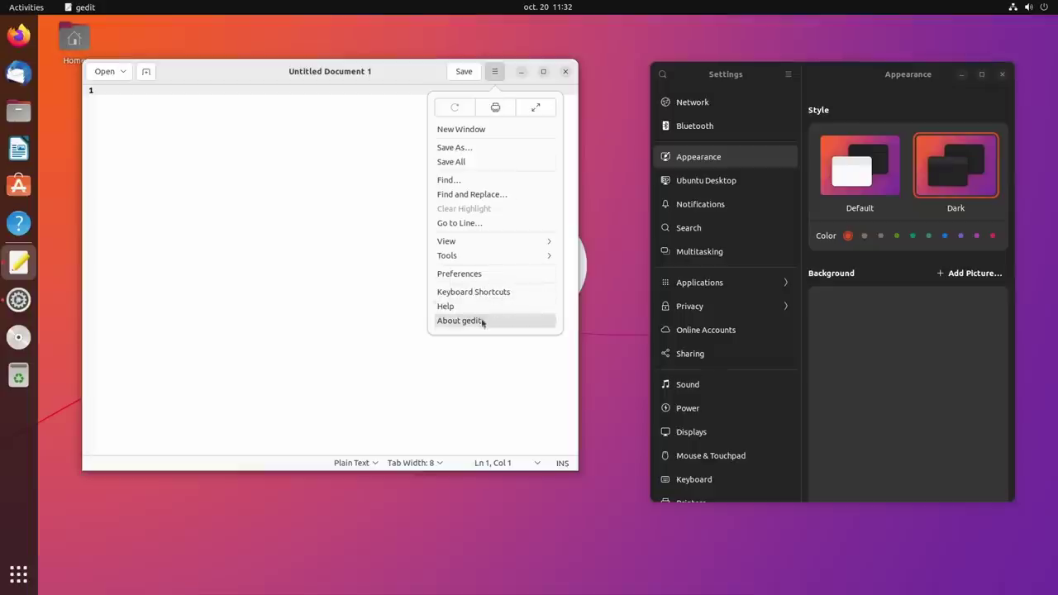
Show the About information of gedit, close it and shift the document window slightly toward the middle of the desktop
{"action": "left_click", "coordinate": [483, 322]}
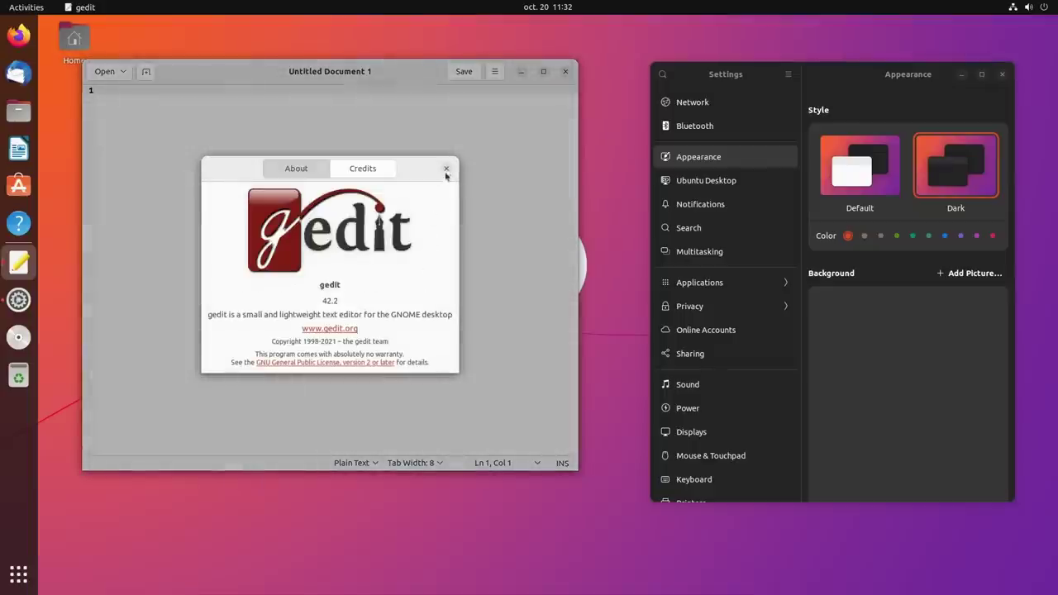
{"action": "left_click", "coordinate": [447, 169]}
{"action": "left_click_drag", "start_coordinate": [412, 80], "coordinate": [456, 92]}
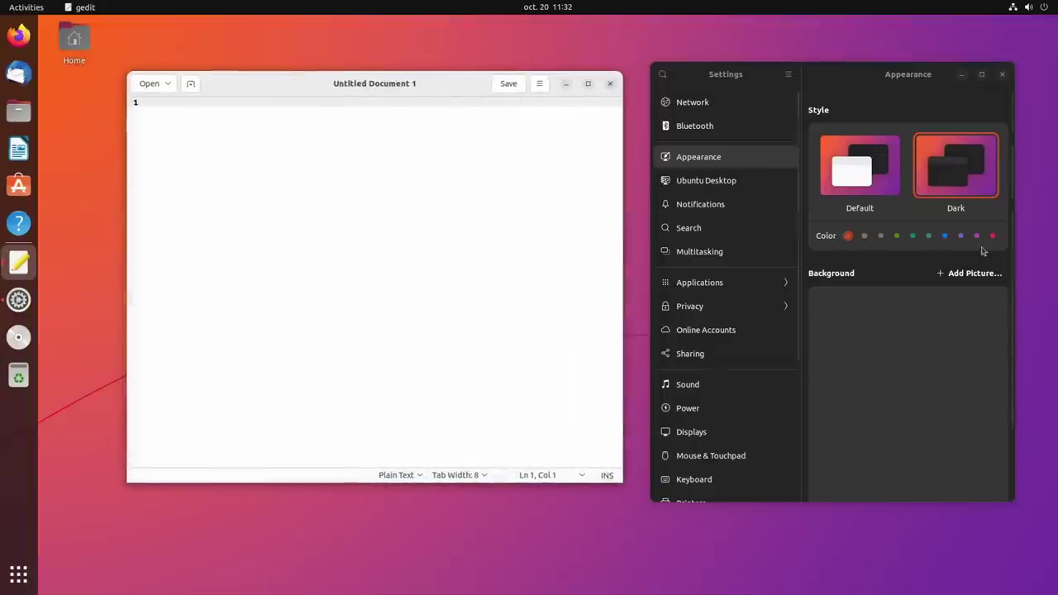
Apply the red and then the blue accent color while showing gedit's Preferences over its window
{"action": "left_click", "coordinate": [993, 236]}
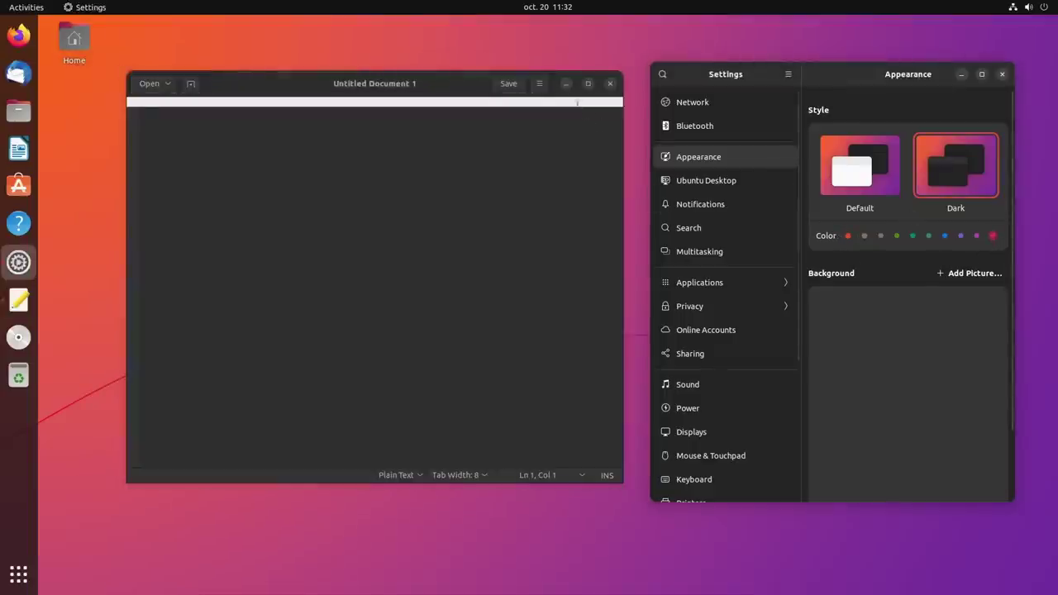
{"action": "left_click", "coordinate": [540, 85]}
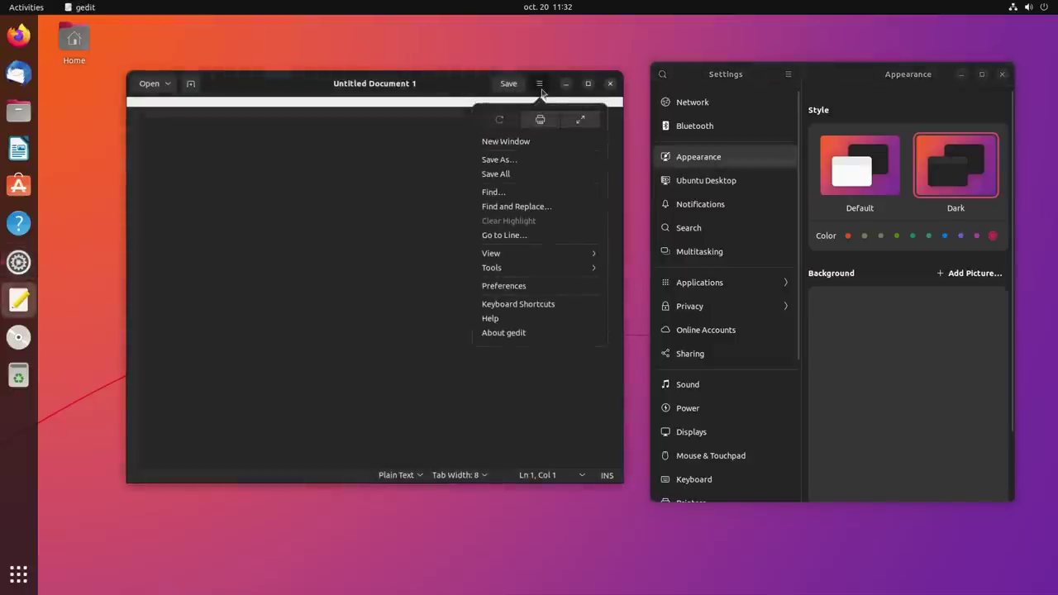
{"action": "left_click", "coordinate": [527, 287]}
{"action": "left_click_drag", "start_coordinate": [195, 31], "coordinate": [522, 150]}
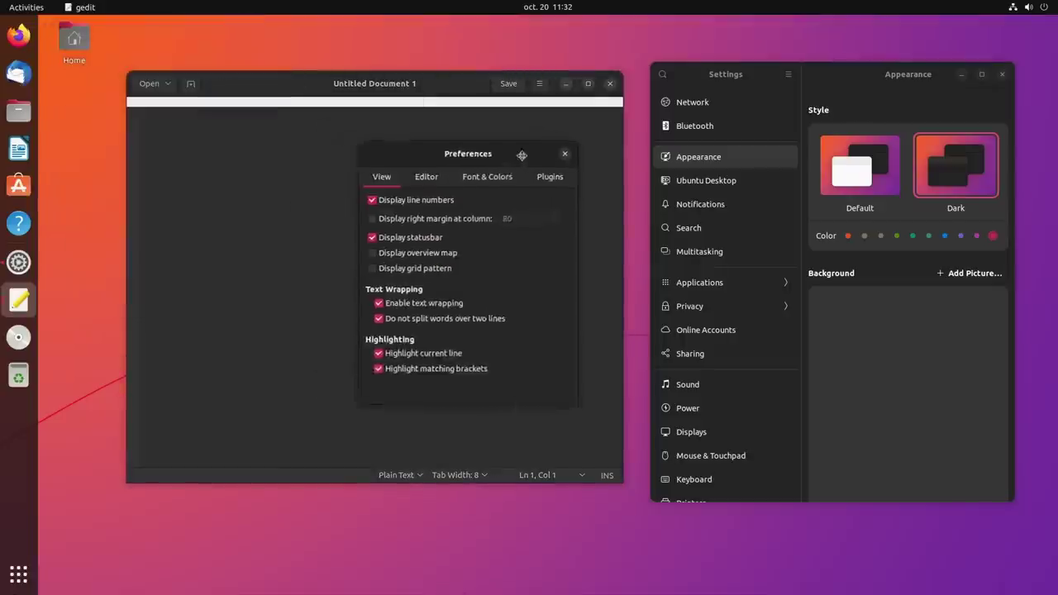
{"action": "left_click", "coordinate": [946, 241]}
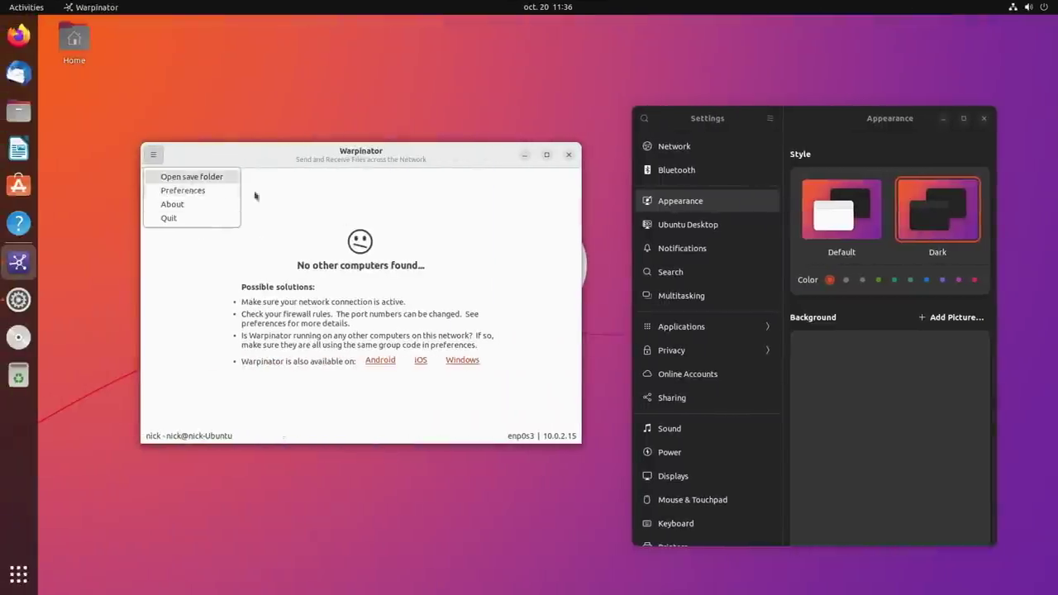
Apply the red accent color in the Appearance settings and check how Warpinator's main menu looks
{"action": "left_click", "coordinate": [849, 285]}
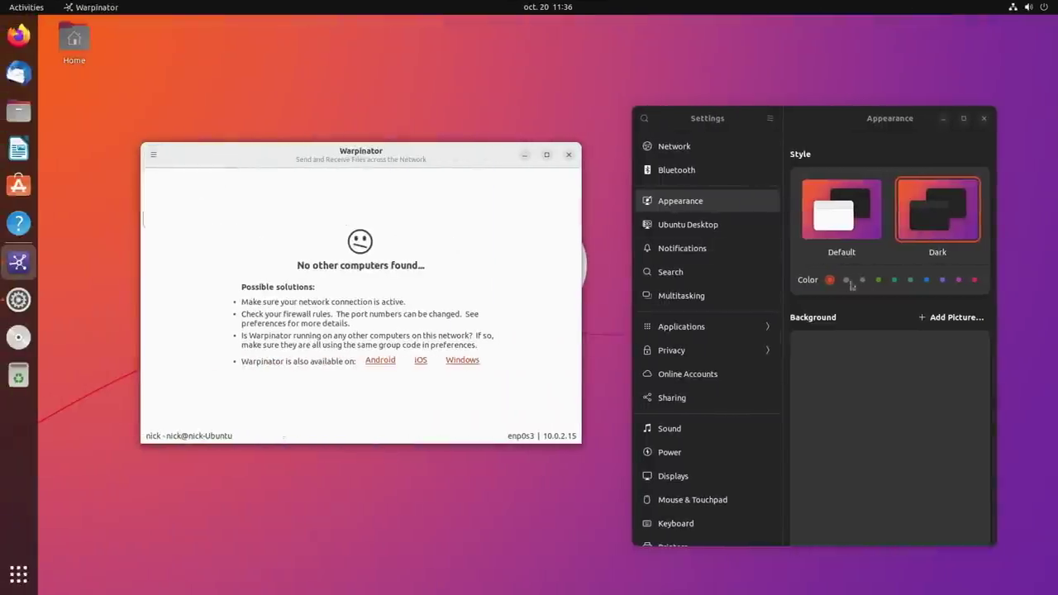
{"action": "left_click", "coordinate": [979, 284]}
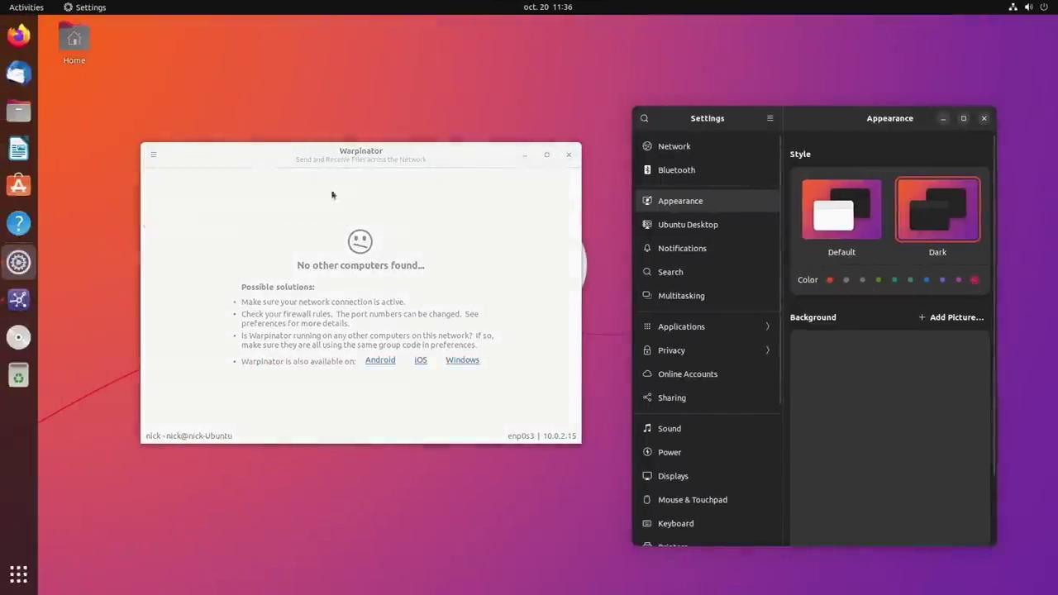
{"action": "left_click", "coordinate": [154, 156]}
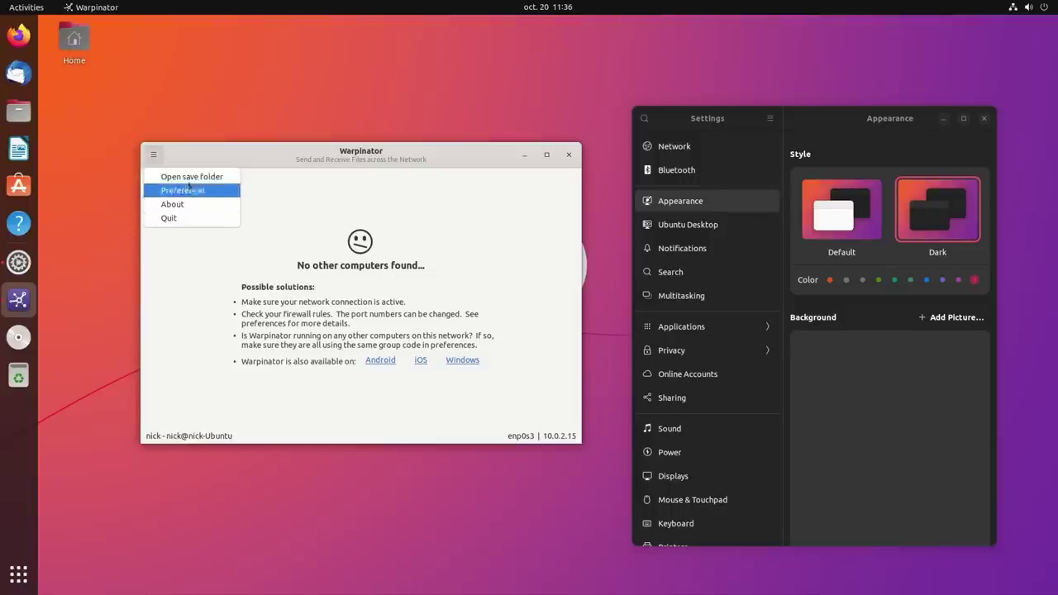
Switch to the Default style and compare Warpinator under the gray and orange accent colors
{"action": "left_click", "coordinate": [836, 210]}
{"action": "left_click", "coordinate": [836, 210]}
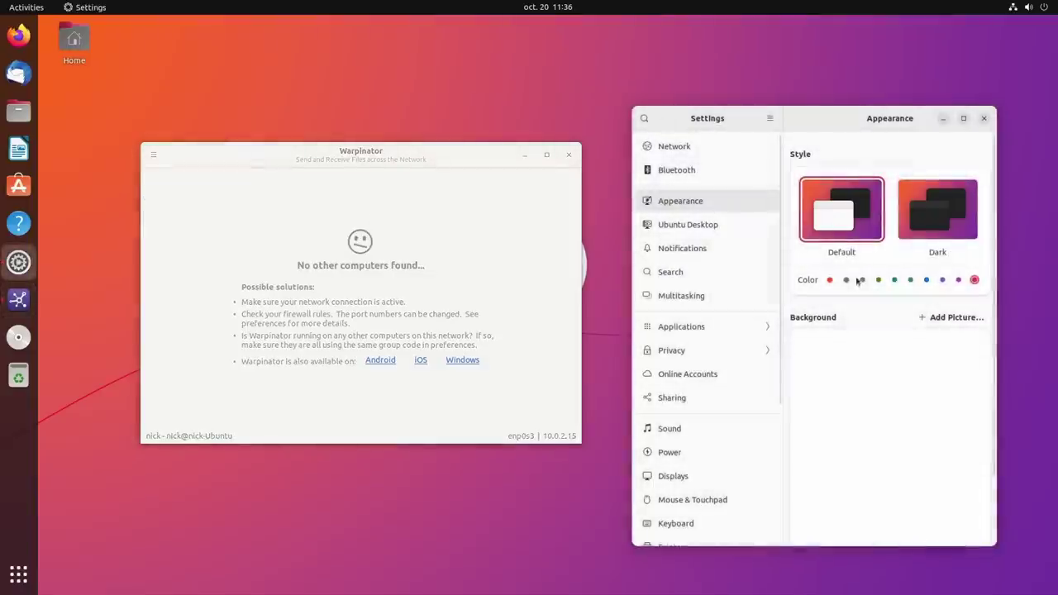
{"action": "left_click", "coordinate": [208, 169]}
{"action": "left_click", "coordinate": [154, 156]}
{"action": "left_click", "coordinate": [154, 155]}
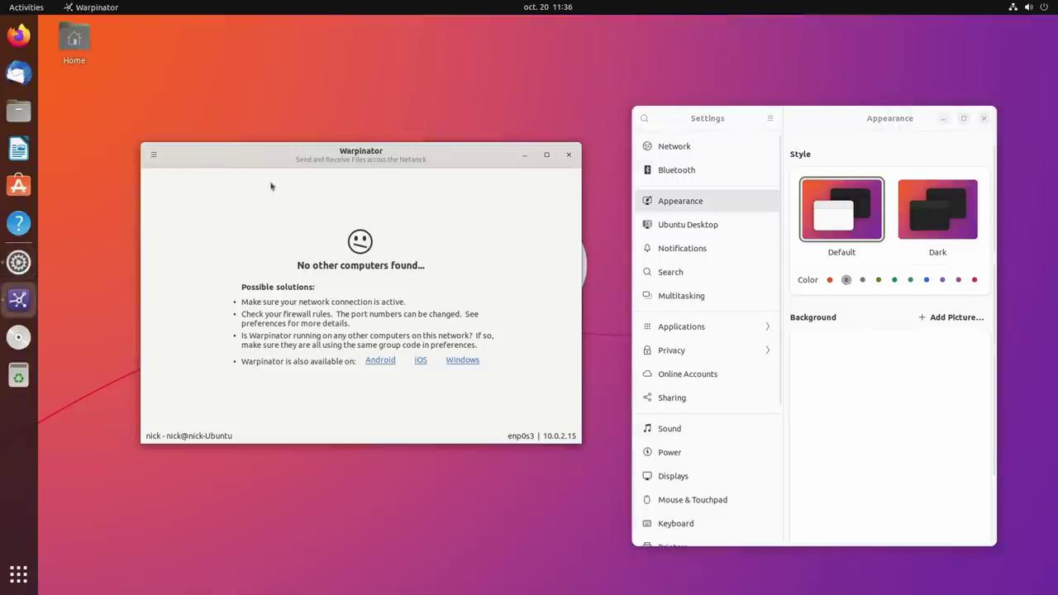
{"action": "left_click", "coordinate": [830, 280]}
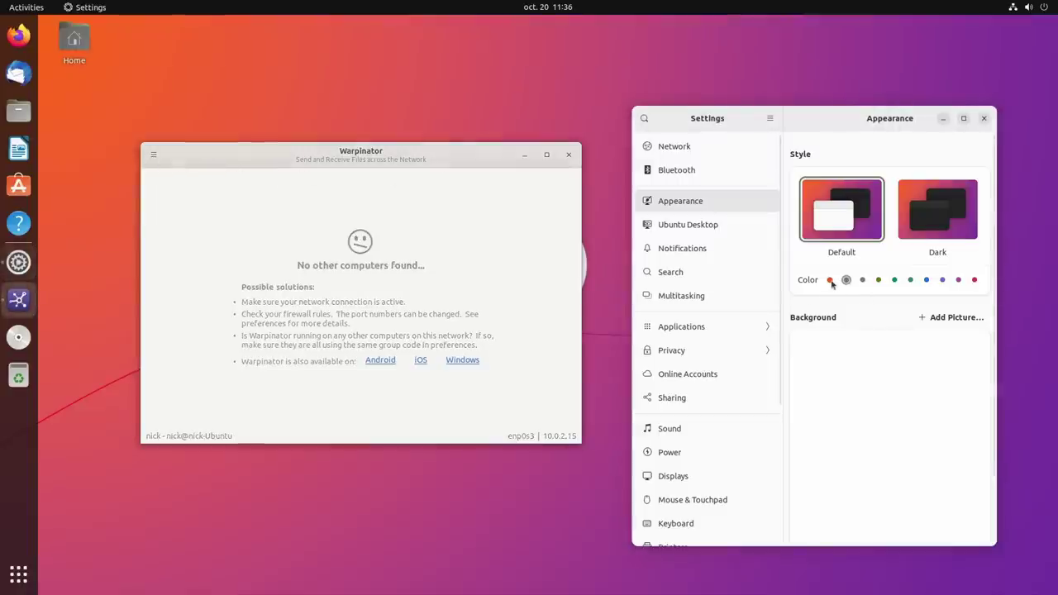
{"action": "left_click", "coordinate": [457, 208]}
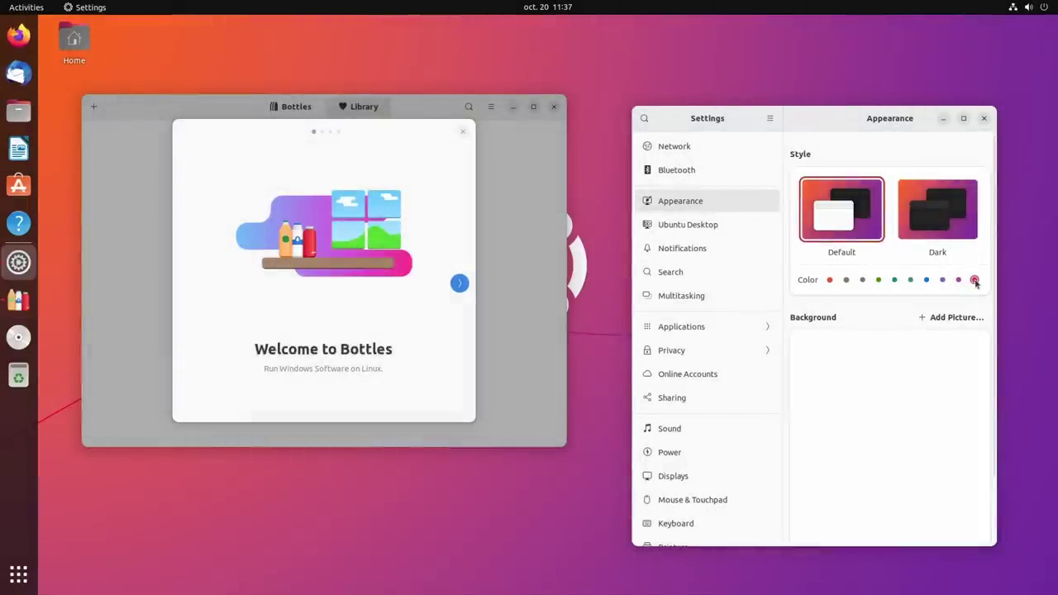
Go through the Bottles welcome pages and start its initial setup
{"action": "left_click", "coordinate": [460, 283]}
{"action": "left_click", "coordinate": [460, 283]}
{"action": "left_click", "coordinate": [326, 311]}
Set the accent color to orange and the desktop style to Dark
{"action": "left_click", "coordinate": [831, 279]}
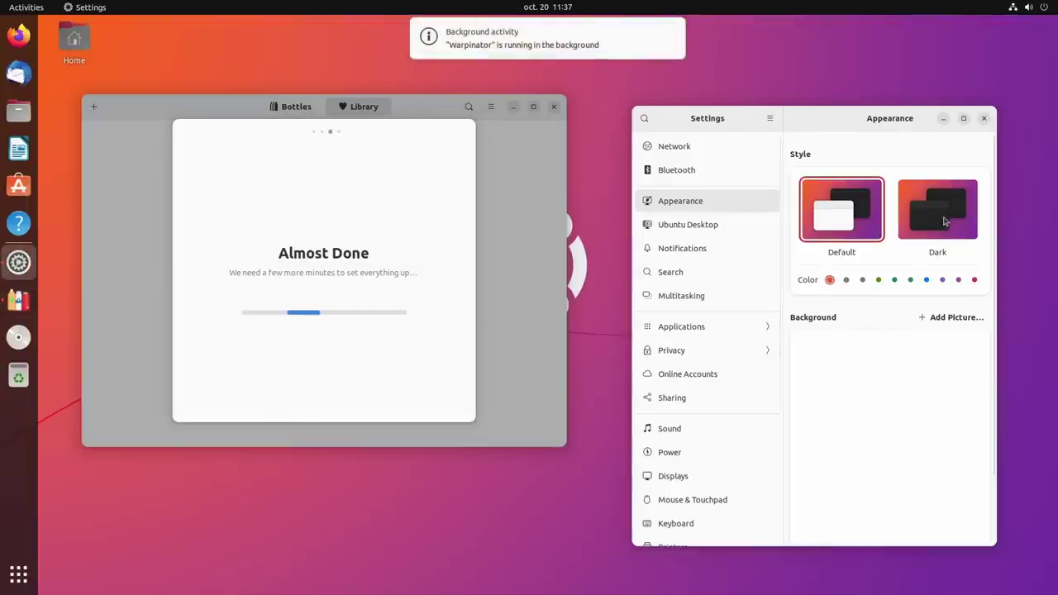
{"action": "left_click", "coordinate": [944, 222]}
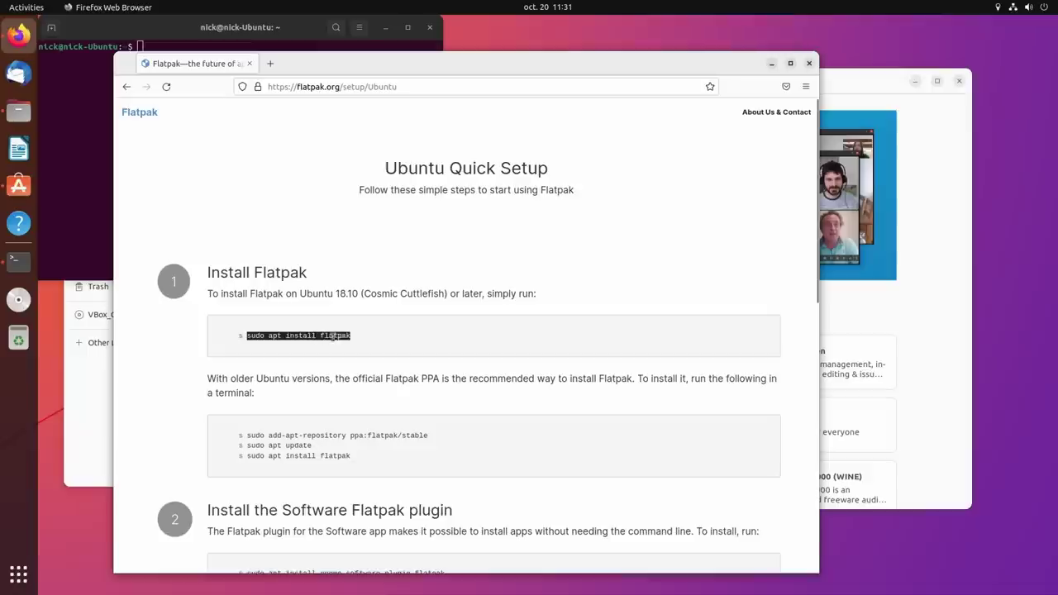
Install Flatpak in the terminal with "sudo apt install flatpak" and accept the installation
{"action": "left_click", "coordinate": [83, 123]}
{"action": "type", "text": "sudo apt install flatpak"}
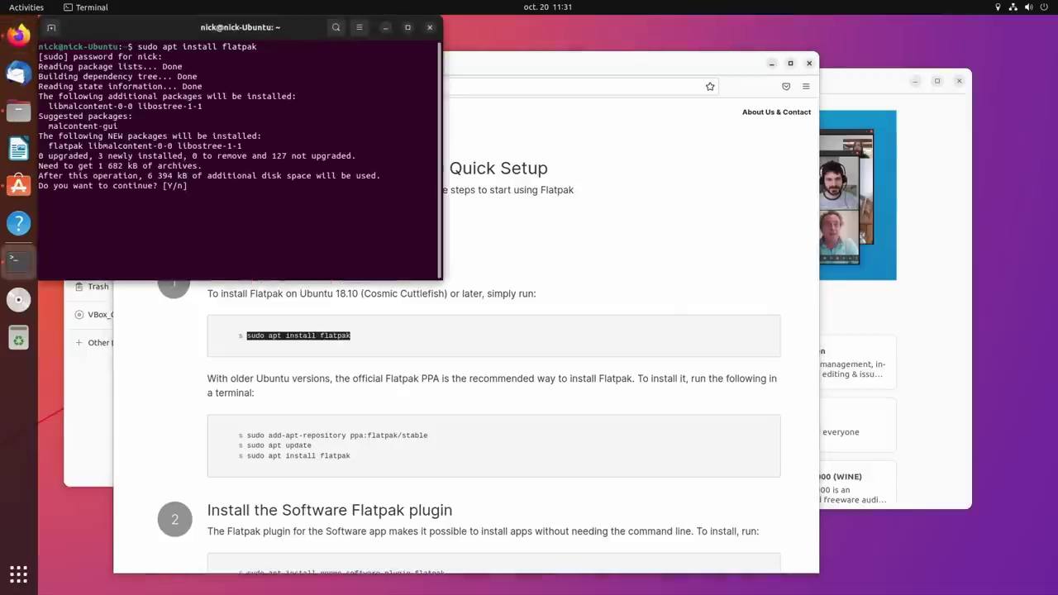
{"action": "type", "text": "Y"}
{"action": "key", "text": "Return"}
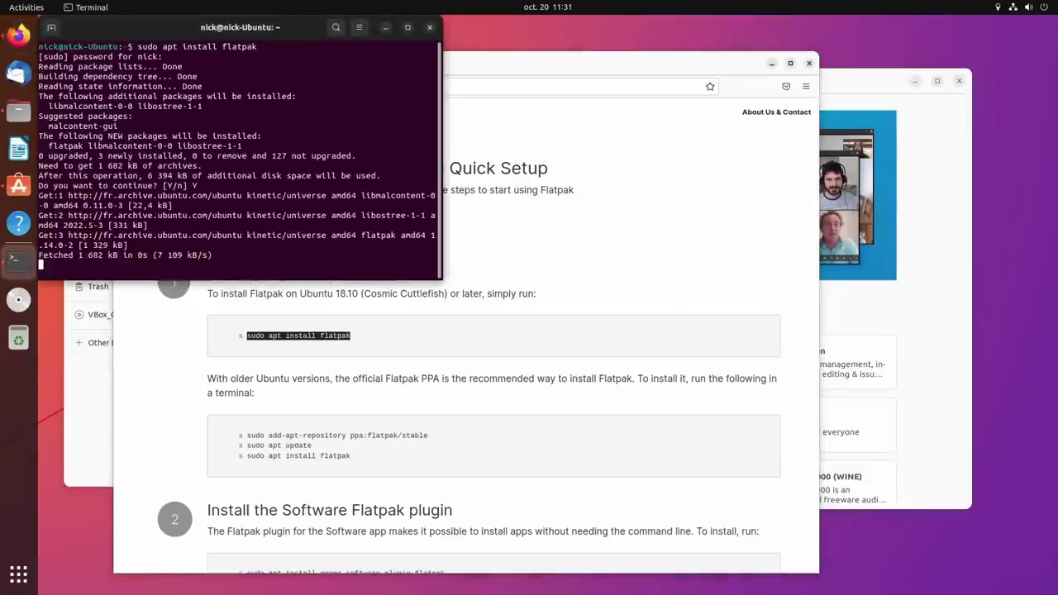
Install the Software Flatpak plugin in the terminal with "sudo apt install gnome-software-plugin-flatpak" from the setup page and accept the installation
{"action": "scroll", "coordinate": [562, 345], "scroll_direction": "down", "scroll_amount": 6}
{"action": "double_click", "coordinate": [255, 370]}
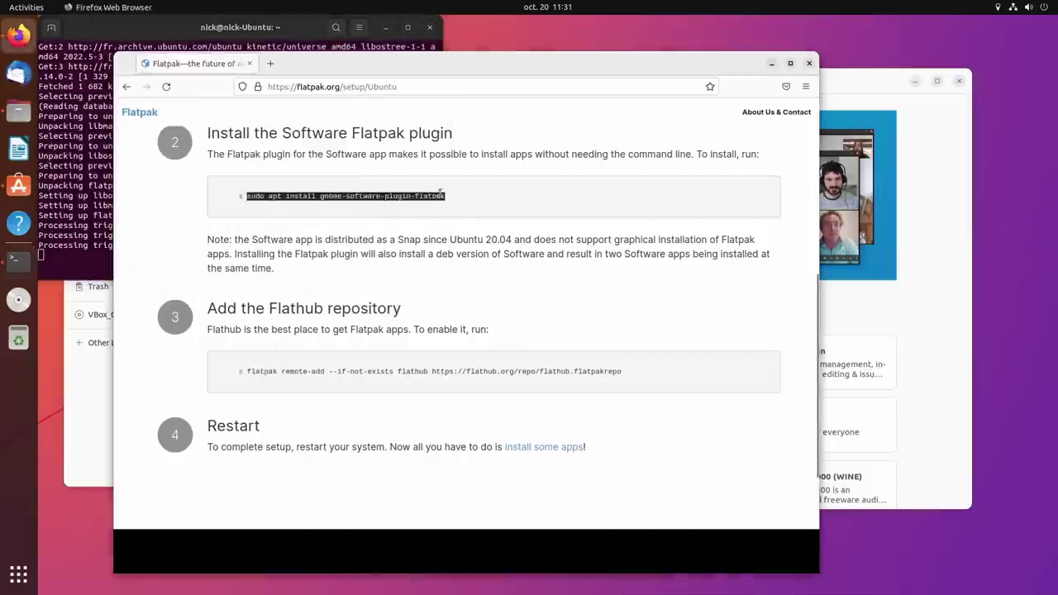
{"action": "left_click", "coordinate": [79, 255]}
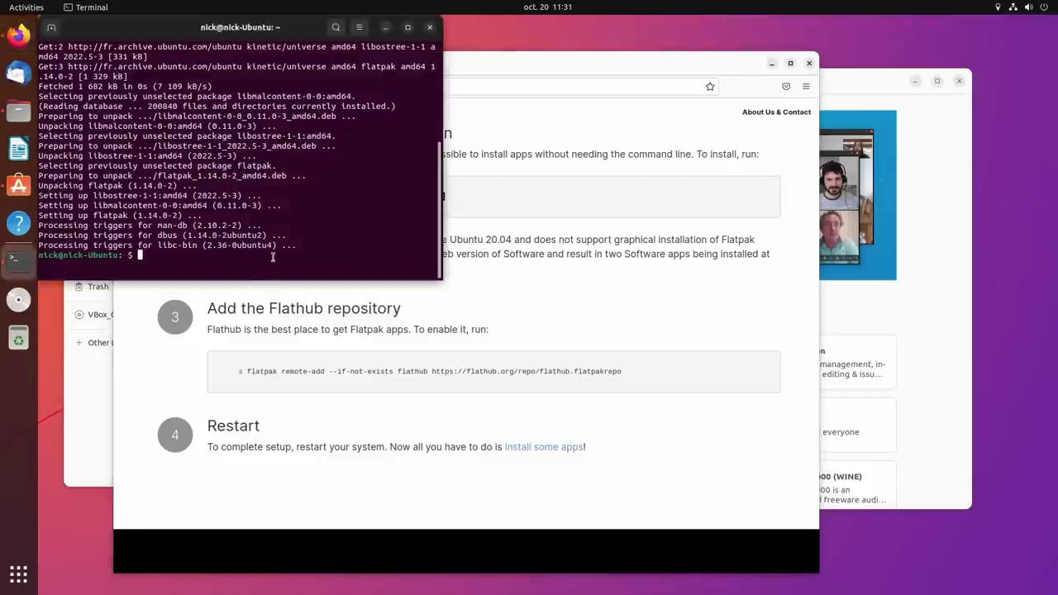
{"action": "key", "text": "Return"}
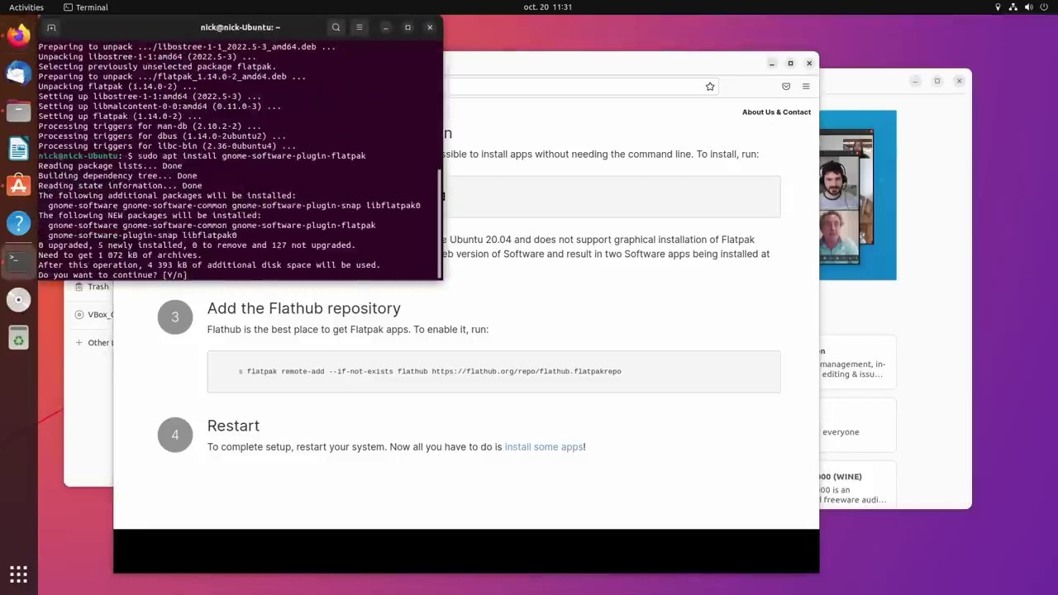
{"action": "type", "text": "Y"}
{"action": "key", "text": "Return"}
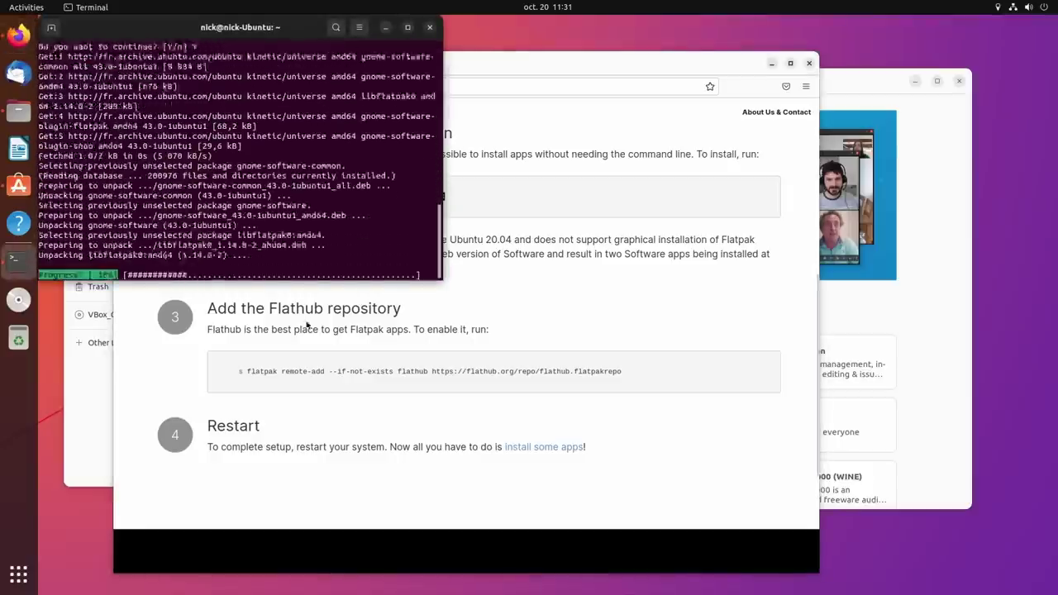
{"action": "left_click", "coordinate": [260, 371]}
{"action": "triple_click", "coordinate": [261, 371]}
{"action": "key", "text": "ctrl+c"}
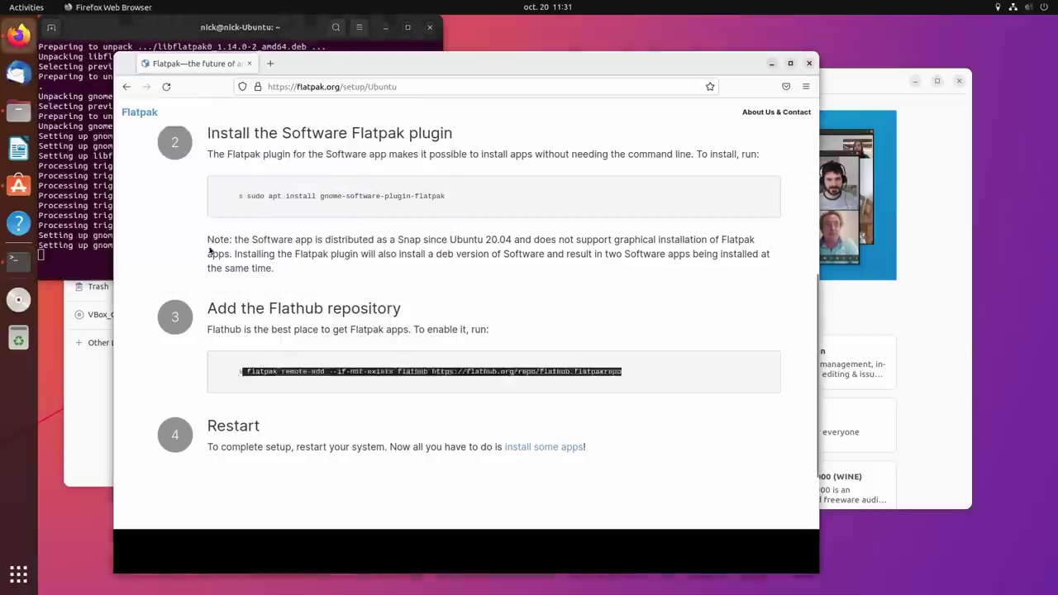
{"action": "left_click", "coordinate": [70, 170]}
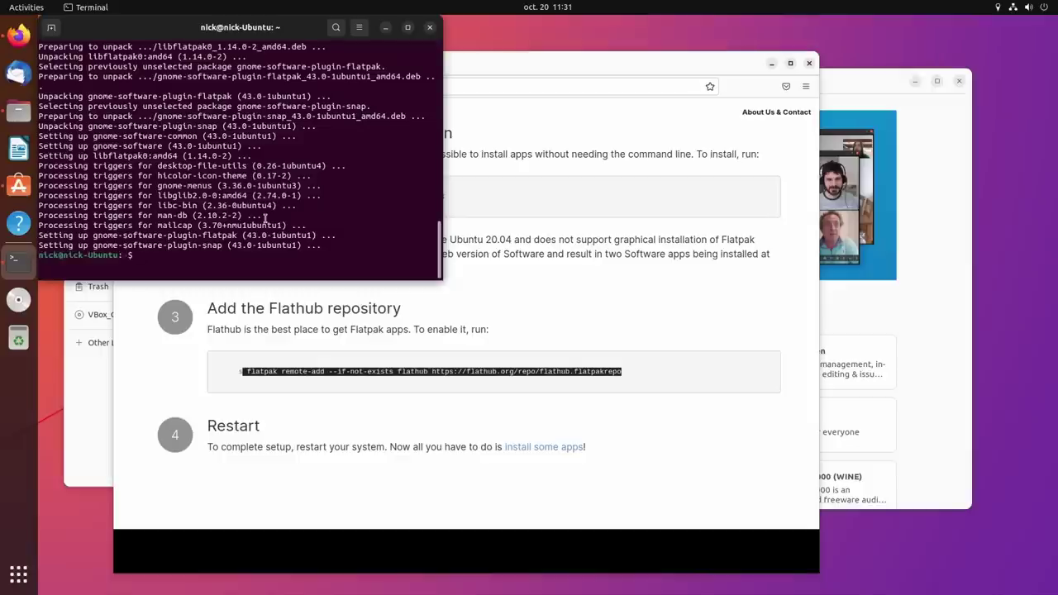
{"action": "middle_click", "coordinate": [264, 218]}
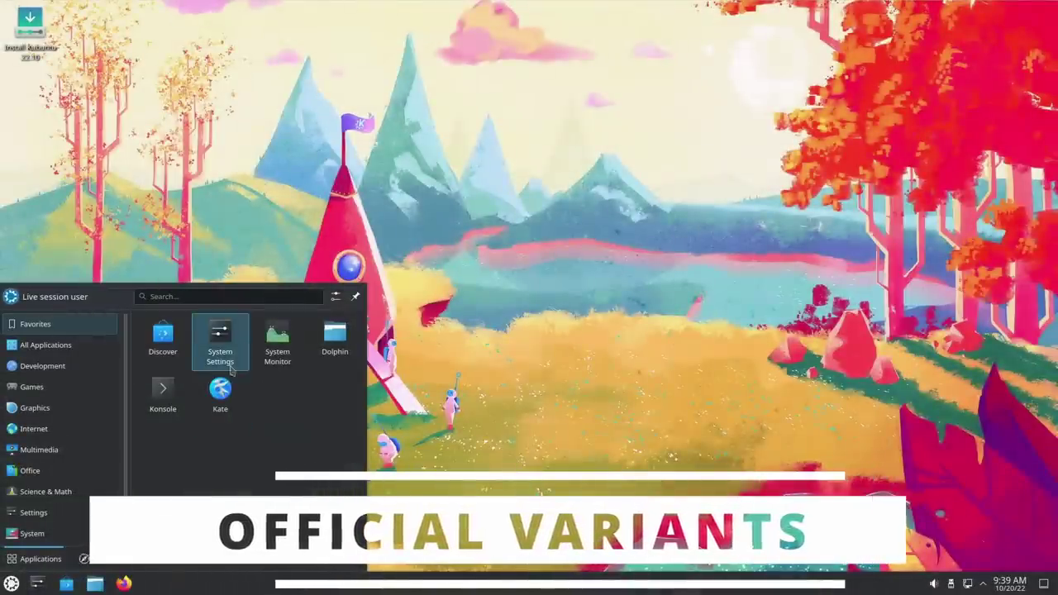
{"action": "left_click", "coordinate": [163, 397]}
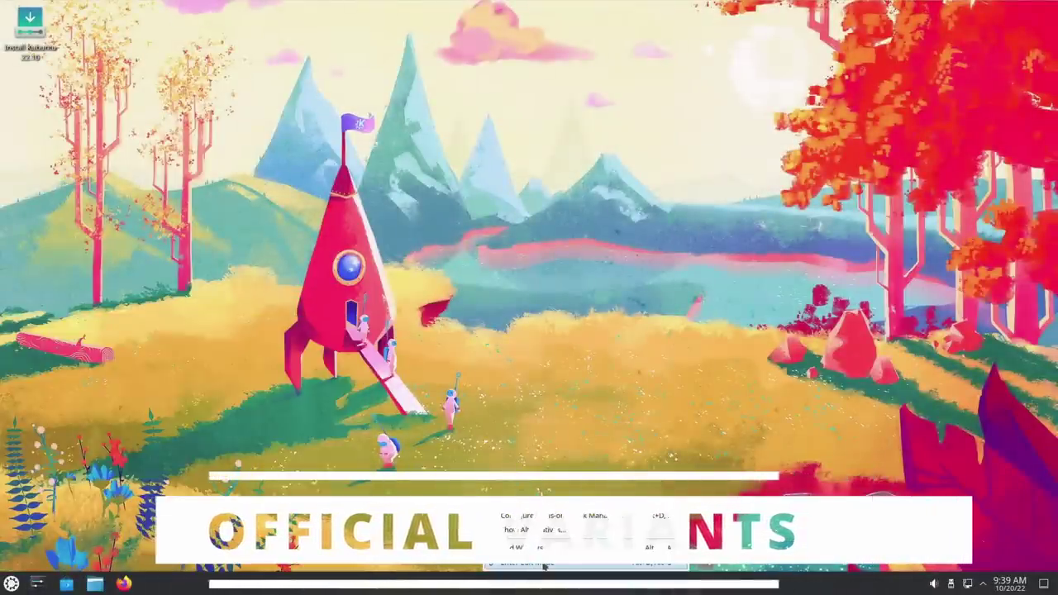
Turn the Kubuntu desktop panel into a floating panel, leave edit mode and view the application launcher
{"action": "left_click", "coordinate": [998, 542]}
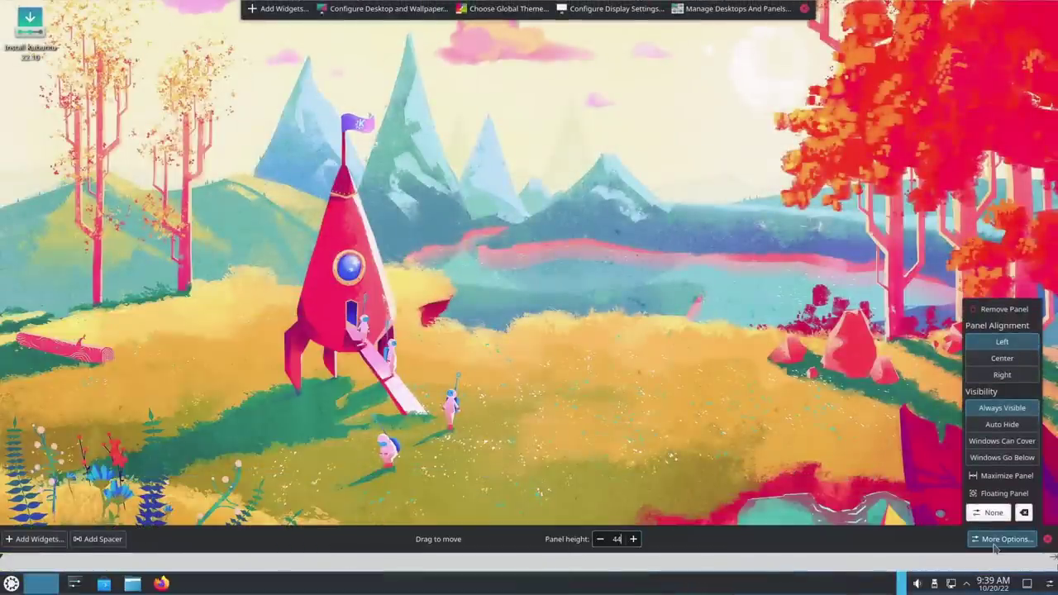
{"action": "left_click", "coordinate": [992, 494]}
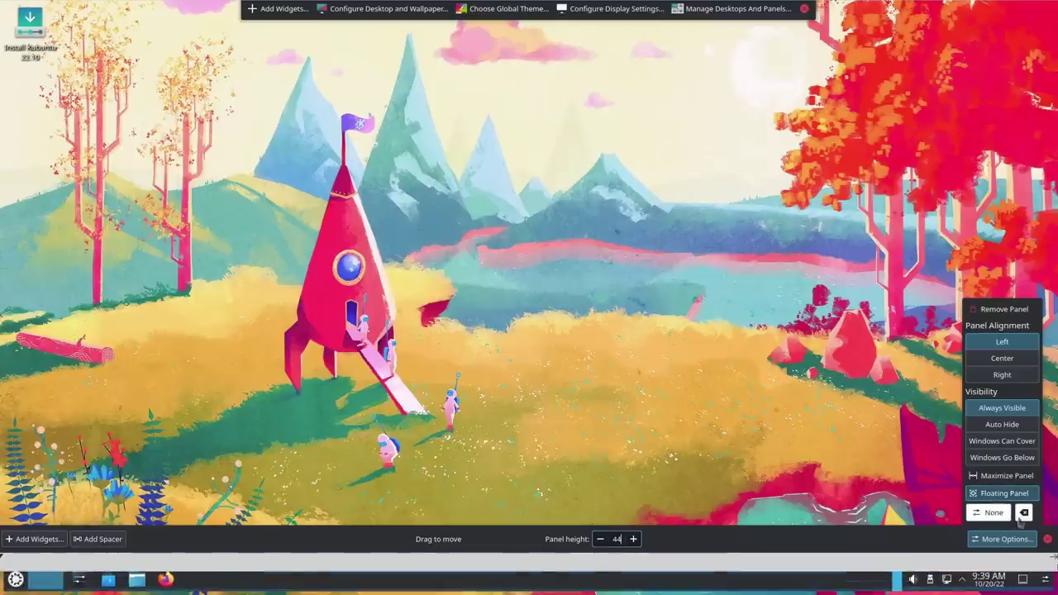
{"action": "left_click", "coordinate": [1047, 540]}
{"action": "left_click", "coordinate": [805, 8]}
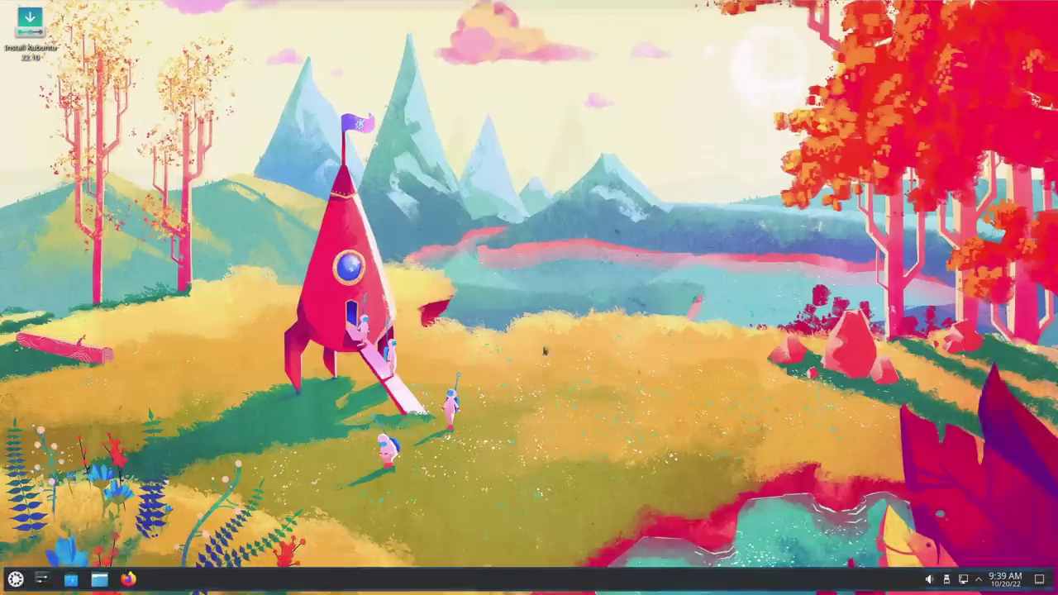
{"action": "left_click", "coordinate": [11, 579]}
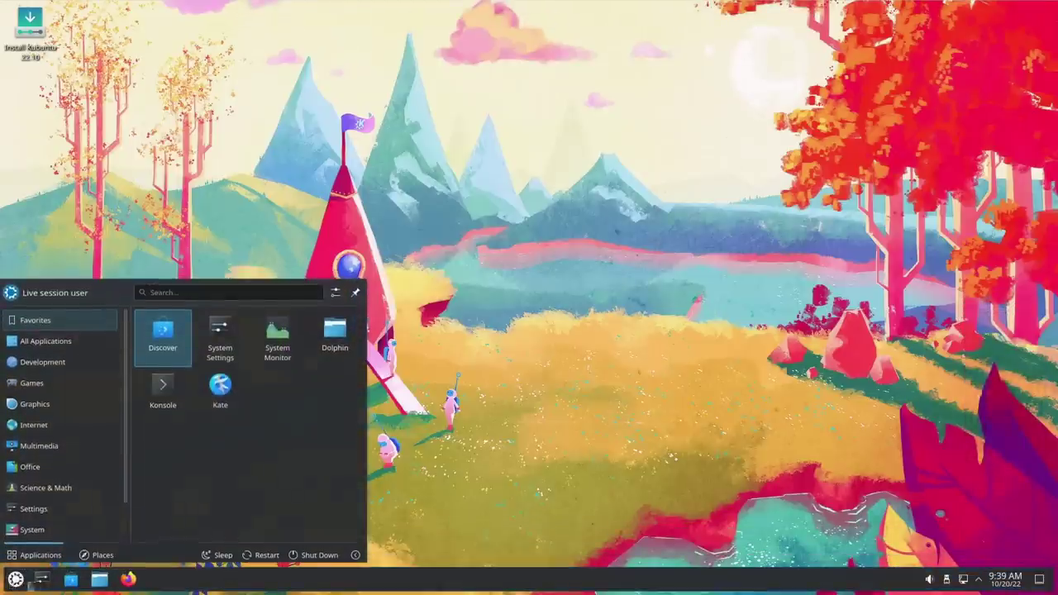
{"action": "left_click", "coordinate": [13, 578]}
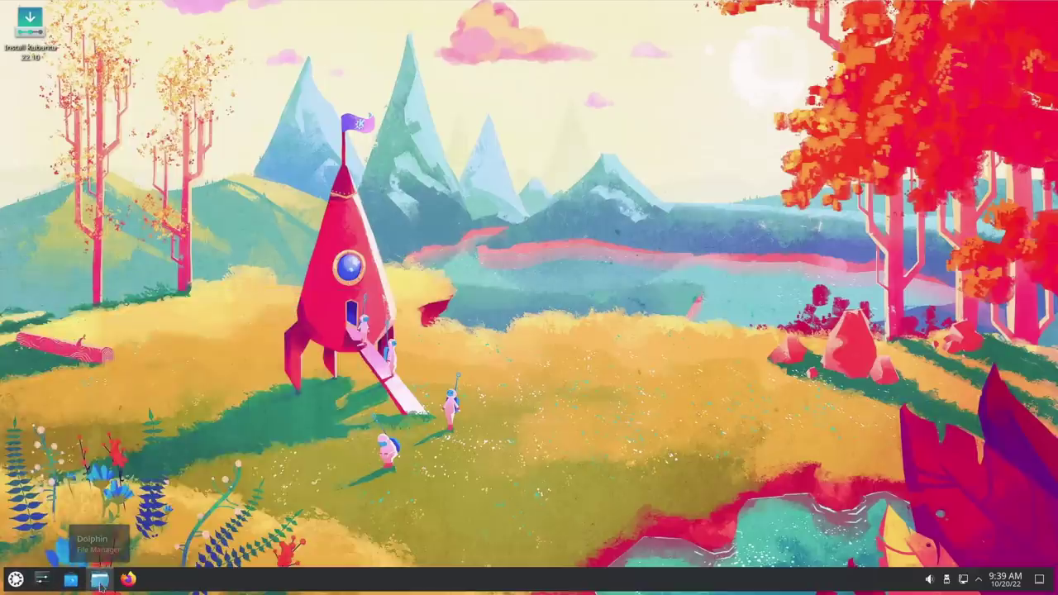
Try the Shell and Path wallpapers on the Kubuntu desktop and apply another one from the wallpaper list
{"action": "mouse_move", "coordinate": [624, 150]}
{"action": "left_mouse_down"}
{"action": "mouse_move", "coordinate": [531, 154]}
{"action": "mouse_move", "coordinate": [629, 134]}
{"action": "left_mouse_up"}
{"action": "left_click", "coordinate": [653, 421]}
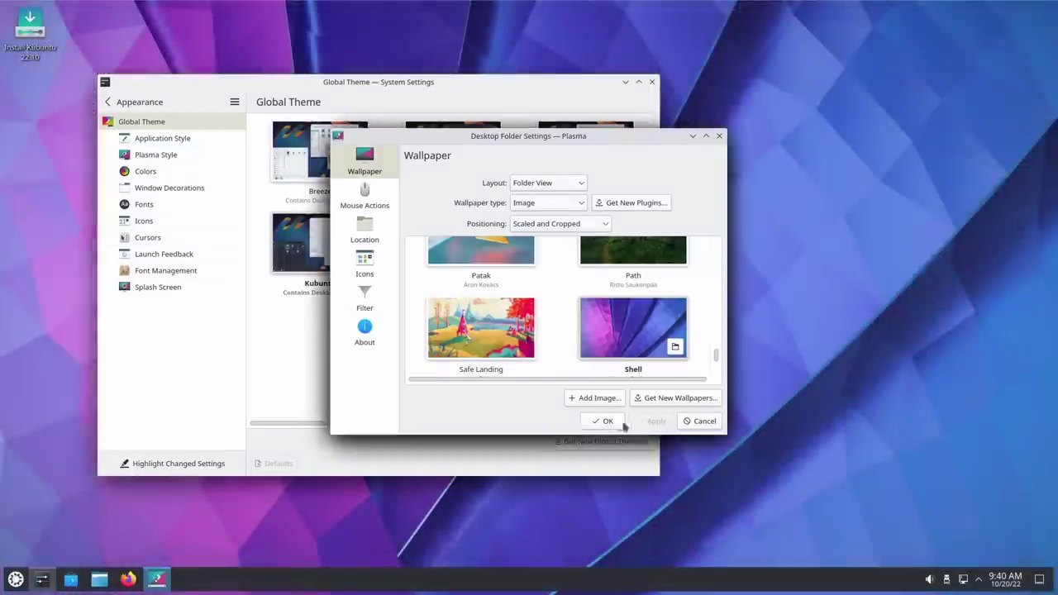
{"action": "scroll", "coordinate": [559, 327], "scroll_direction": "up", "scroll_amount": 1}
{"action": "scroll", "coordinate": [559, 312], "scroll_direction": "up", "scroll_amount": 3}
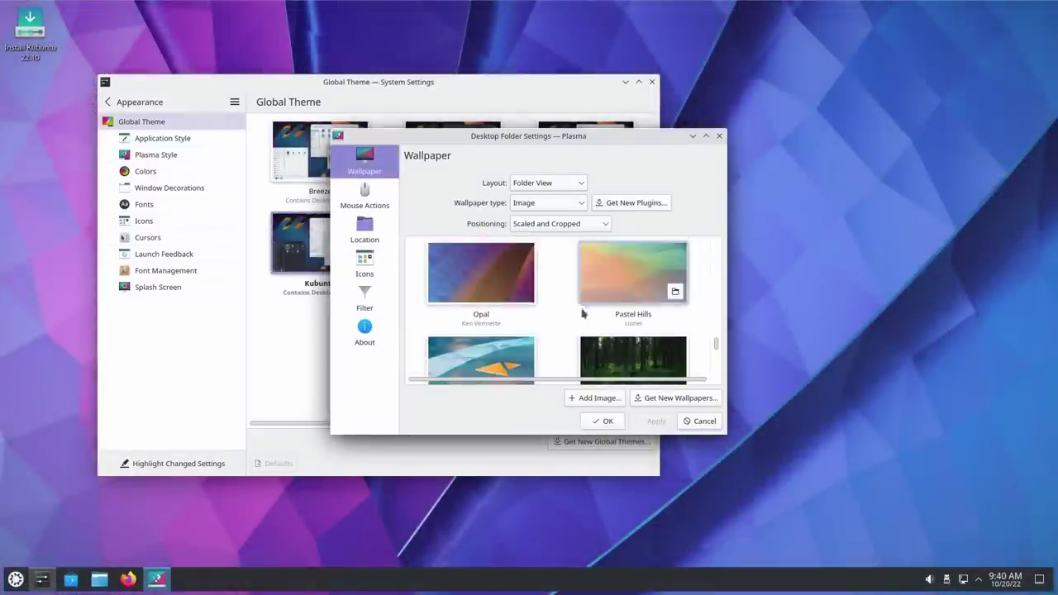
{"action": "left_click", "coordinate": [628, 368]}
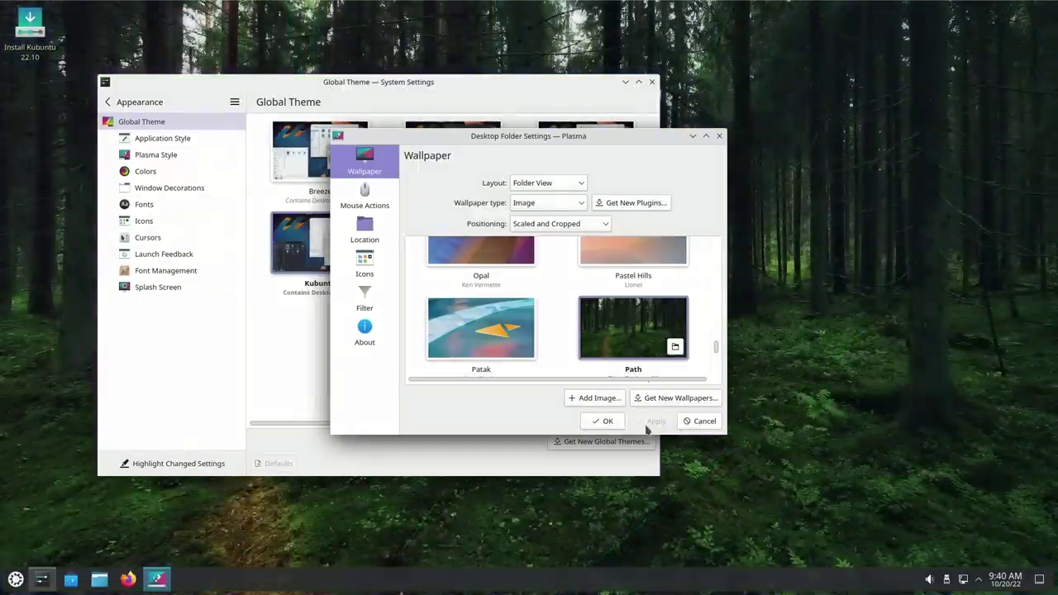
{"action": "scroll", "coordinate": [570, 311], "scroll_direction": "up", "scroll_amount": 1}
{"action": "left_click", "coordinate": [643, 302]}
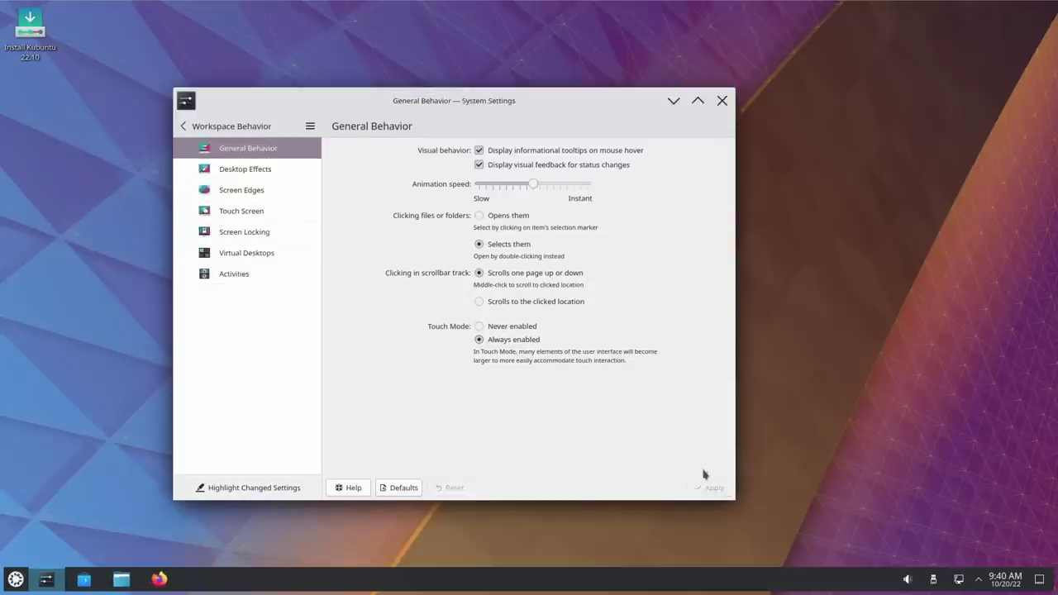
Apply Touch Mode as Never enabled, reapply it as Always enabled, and view the application launcher
{"action": "left_click", "coordinate": [714, 488]}
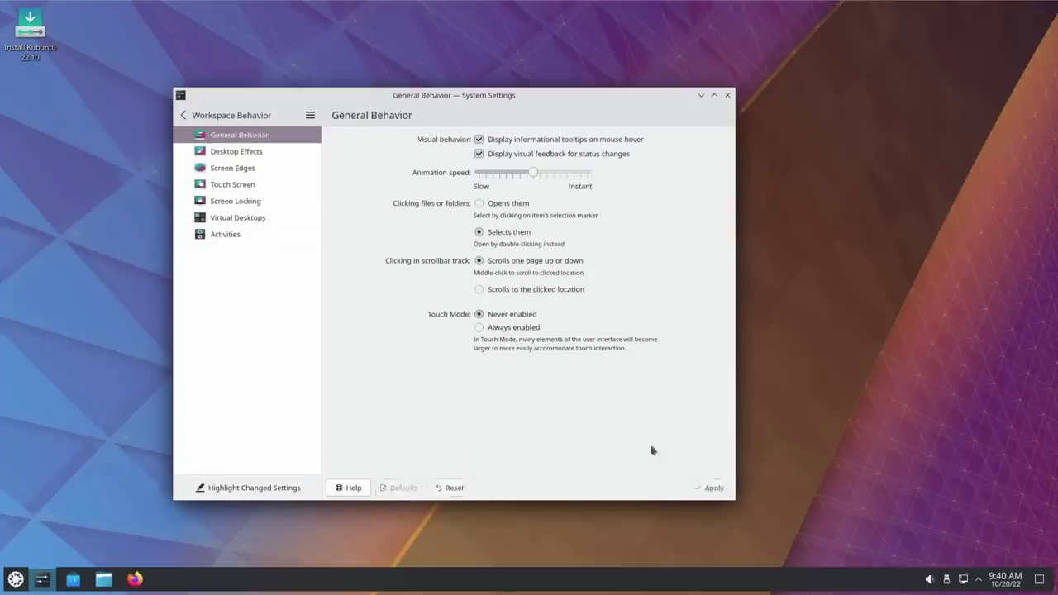
{"action": "left_click", "coordinate": [709, 488]}
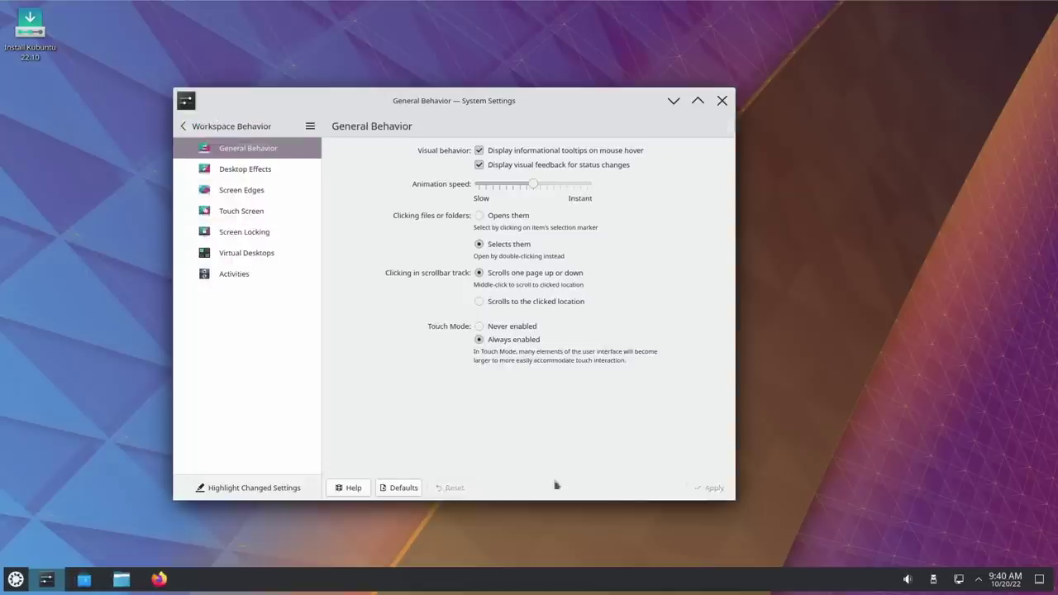
{"action": "left_click", "coordinate": [15, 579]}
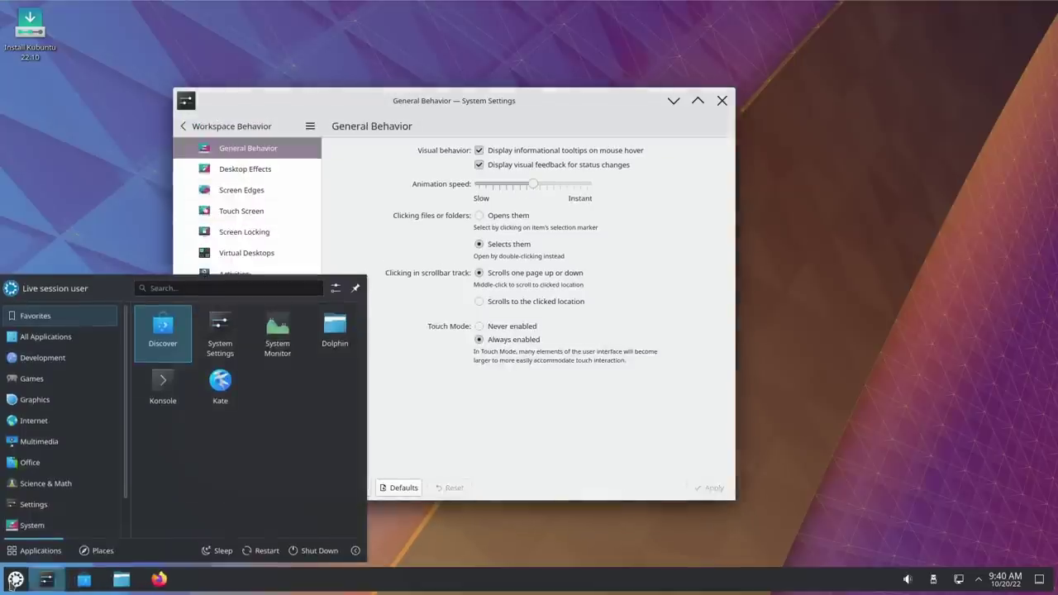
{"action": "left_click", "coordinate": [83, 585]}
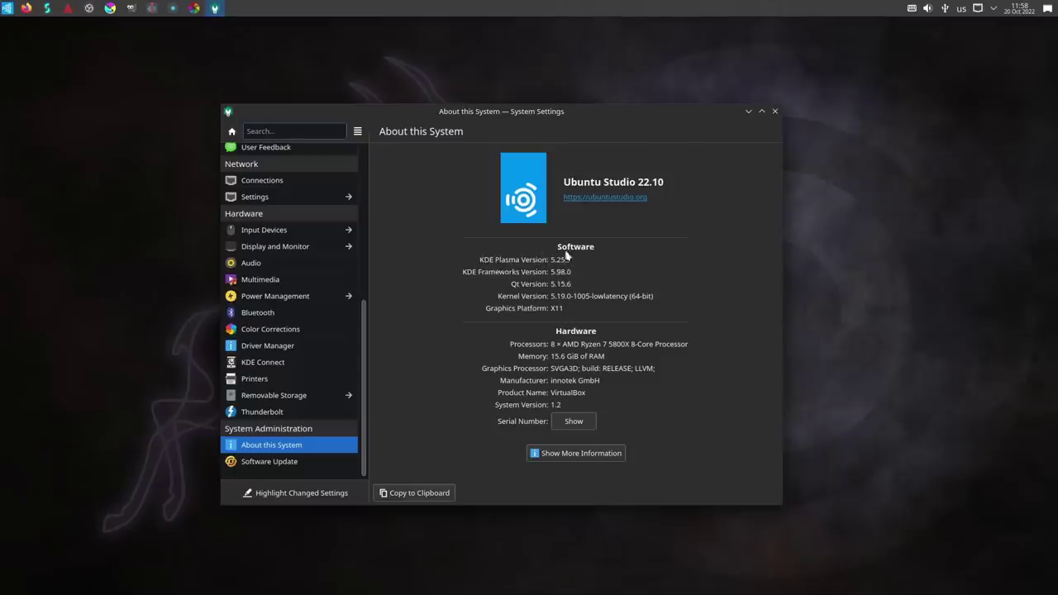
Choose ubuntustudio-graphics as the feature to uninstall in the Ubuntu Studio Feature Uninstaller and agree to the package removal
{"action": "mouse_move", "coordinate": [563, 120]}
{"action": "left_mouse_down"}
{"action": "mouse_move", "coordinate": [577, 121]}
{"action": "mouse_move", "coordinate": [561, 126]}
{"action": "left_mouse_up"}
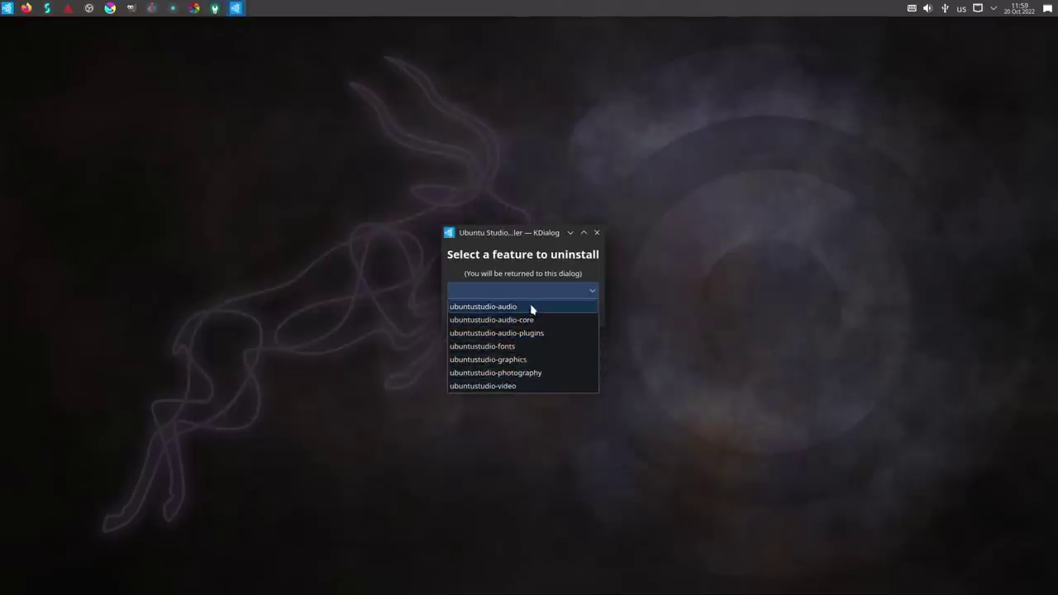
{"action": "left_click", "coordinate": [529, 360]}
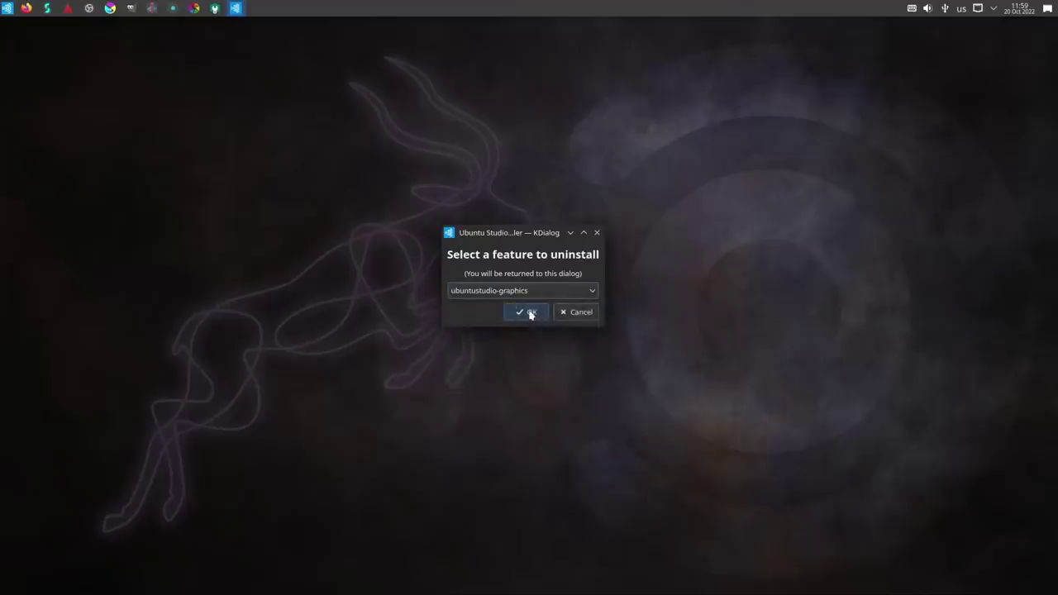
{"action": "left_click", "coordinate": [530, 313]}
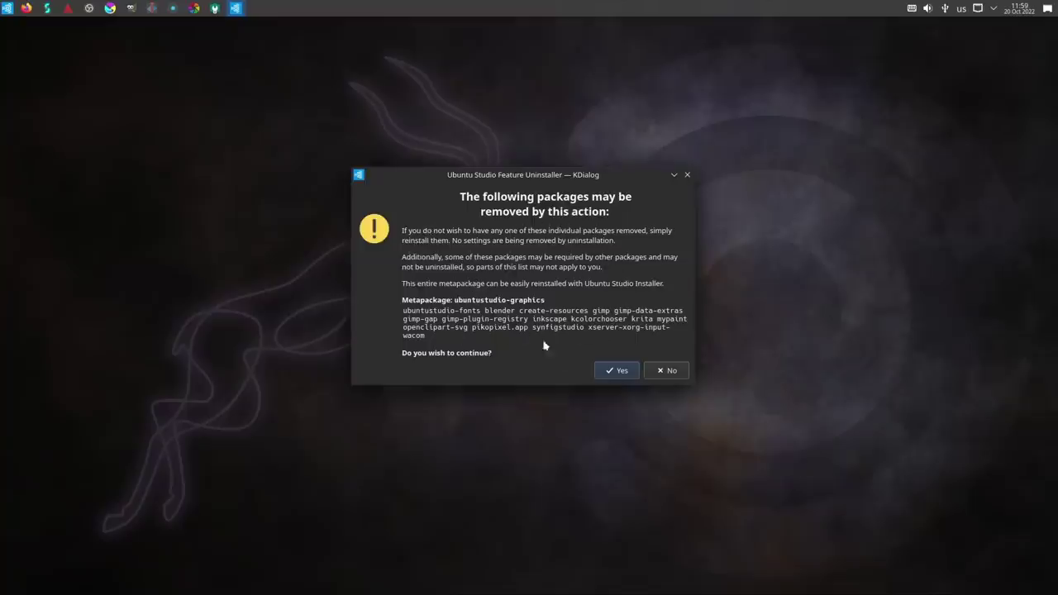
{"action": "left_click", "coordinate": [617, 370]}
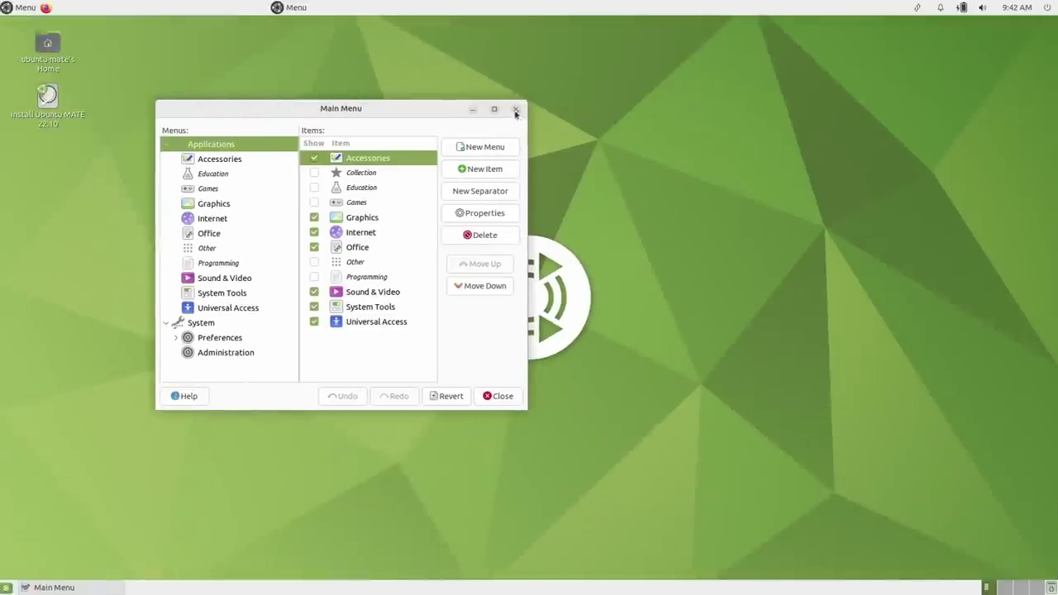
Close the Main Menu editor in Ubuntu MATE and move the panel's second Menu applet towards the panel's middle
{"action": "left_click", "coordinate": [518, 111]}
{"action": "right_click", "coordinate": [253, 8]}
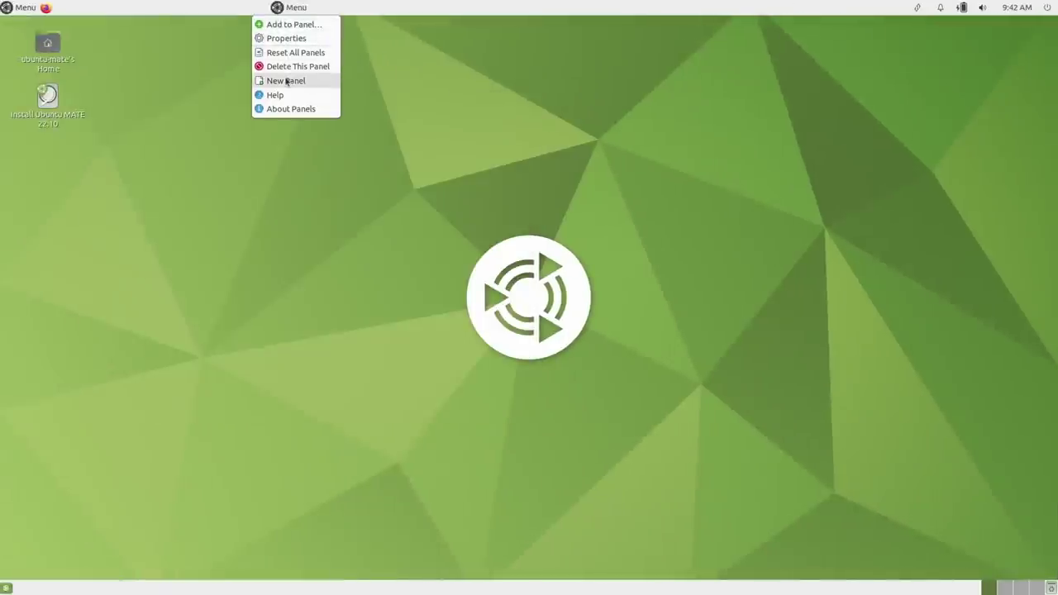
{"action": "left_click", "coordinate": [282, 9]}
{"action": "right_click", "coordinate": [282, 9]}
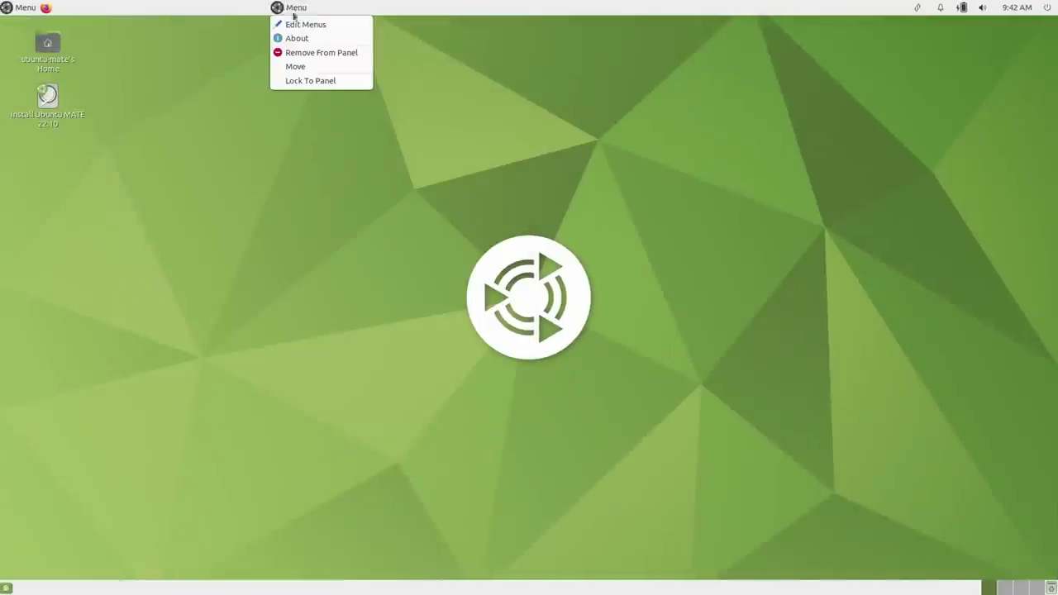
{"action": "left_click", "coordinate": [312, 67]}
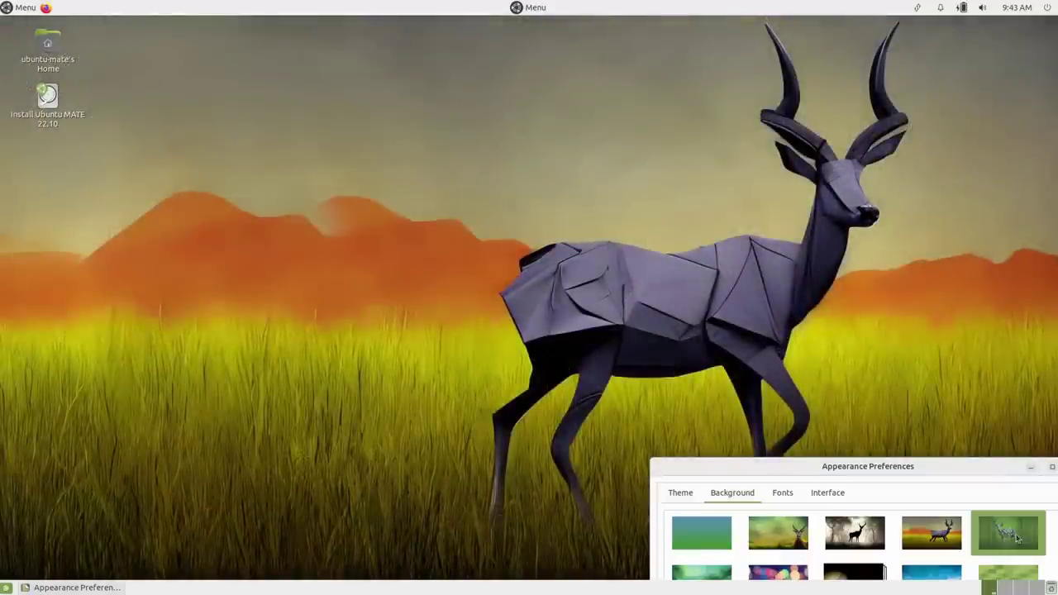
Try the green origami antelope background and apply the background with the antelope in a green meadow
{"action": "left_click", "coordinate": [1013, 536]}
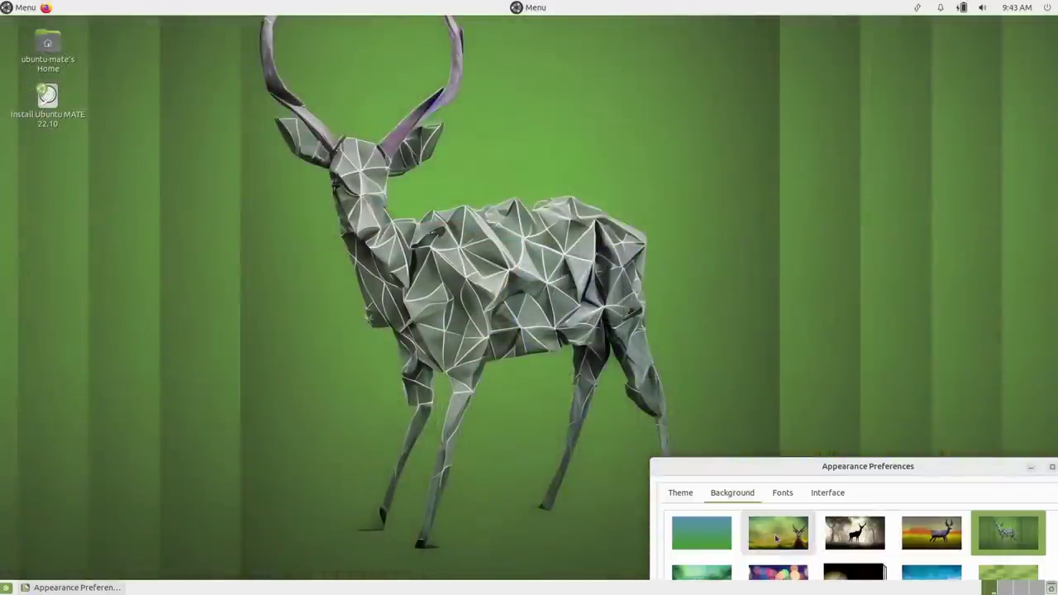
{"action": "left_click", "coordinate": [777, 536]}
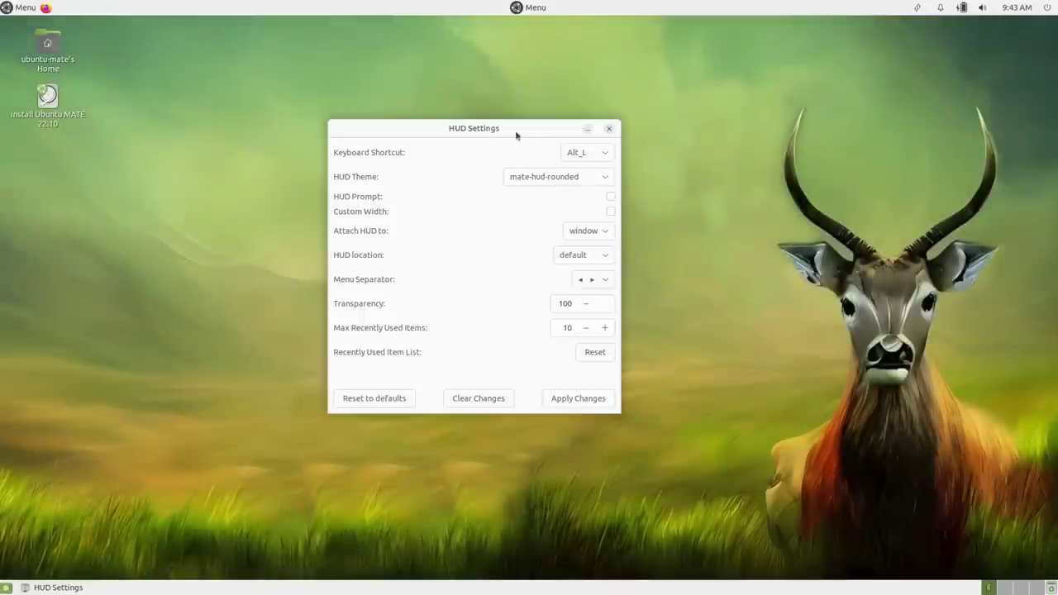
Close the HUD Settings window and search the application menu for "user"
{"action": "left_click", "coordinate": [491, 124]}
{"action": "key", "text": "alt+F4"}
{"action": "key", "text": "super"}
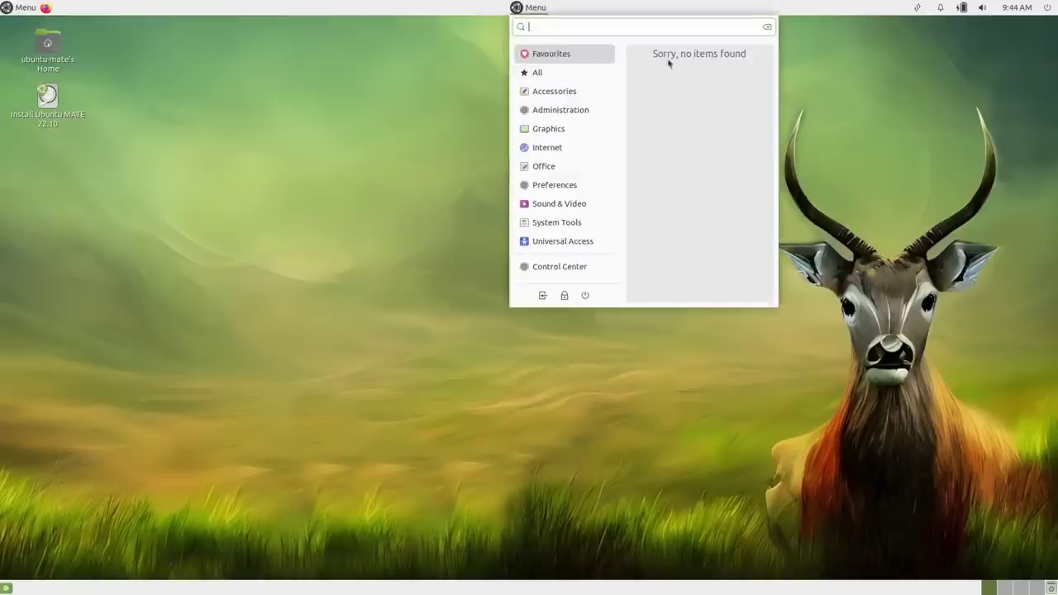
{"action": "type", "text": "user"}
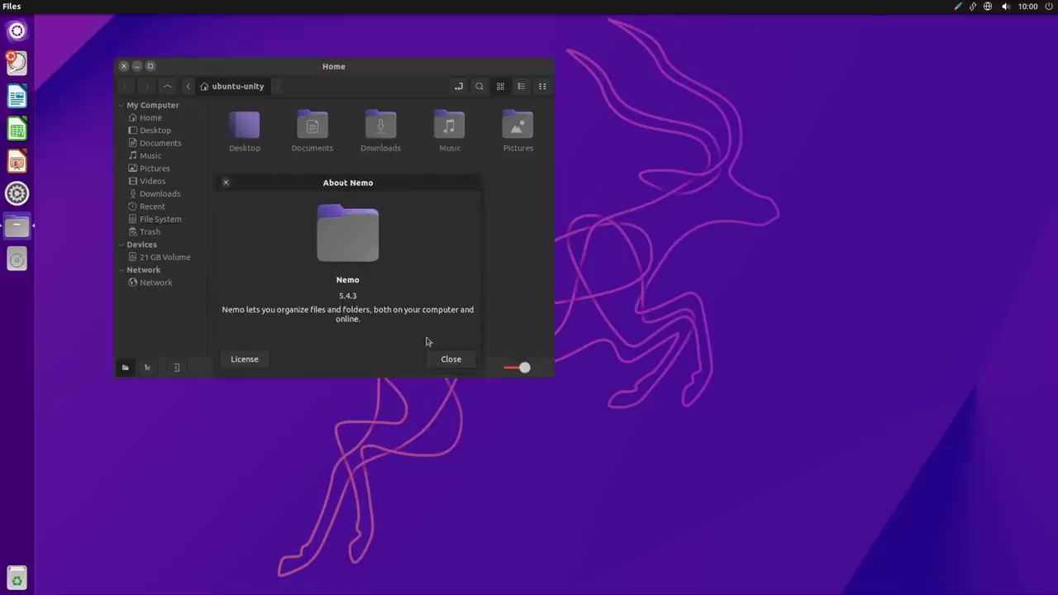
Close the About Nemo dialog in Ubuntu Unity, look through the file manager's global menus and reopen the About dialog
{"action": "left_click", "coordinate": [450, 359]}
{"action": "left_click_drag", "start_coordinate": [419, 84], "coordinate": [481, 124]}
{"action": "left_click", "coordinate": [52, 7]}
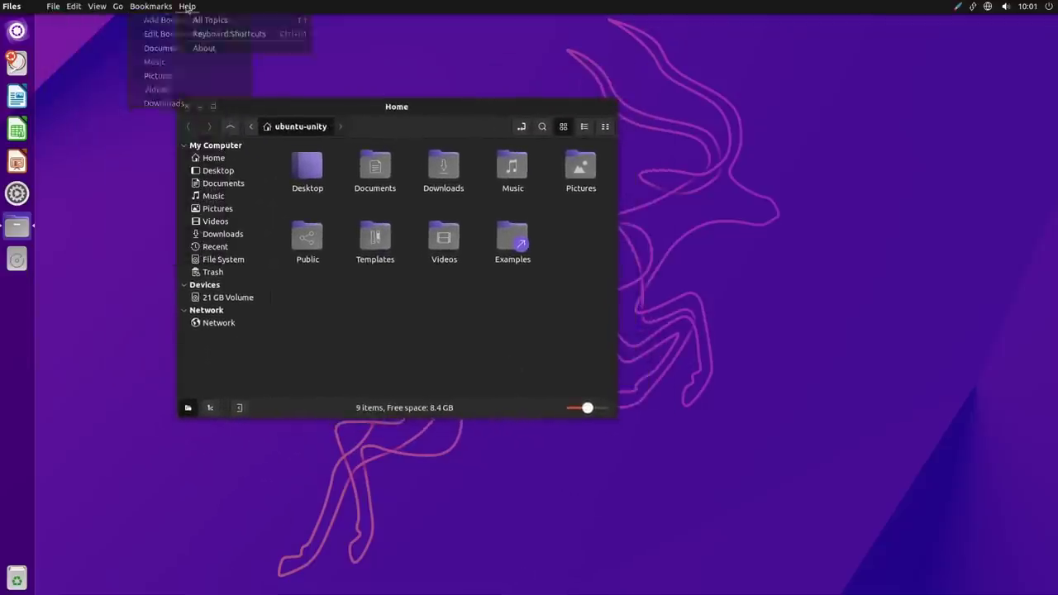
{"action": "left_click", "coordinate": [384, 113]}
{"action": "left_click", "coordinate": [212, 105]}
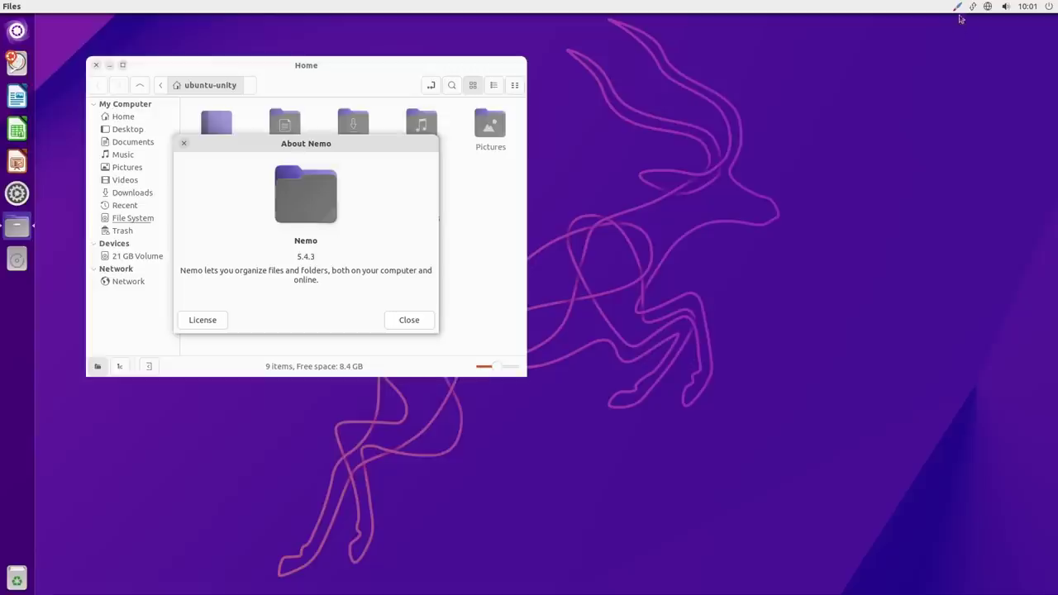
Switch the Unity desktop to the dark theme, try the Viridian accent color and set it to Magenta
{"action": "left_click", "coordinate": [958, 7]}
{"action": "left_click", "coordinate": [961, 21]}
{"action": "left_click", "coordinate": [958, 6]}
{"action": "mouse_move", "coordinate": [951, 35]}
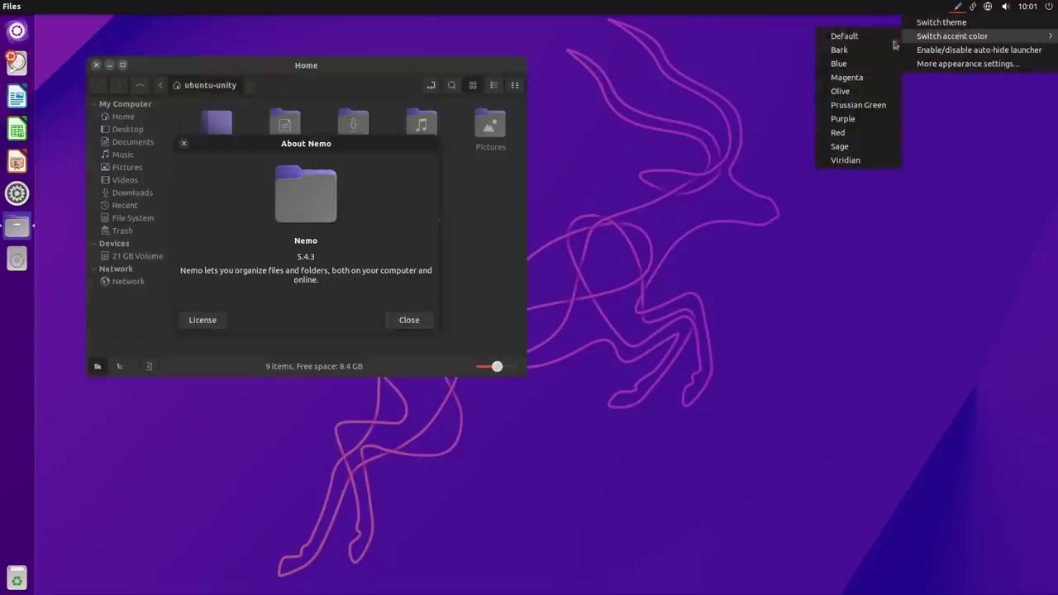
{"action": "left_click", "coordinate": [852, 160]}
{"action": "left_click", "coordinate": [958, 7]}
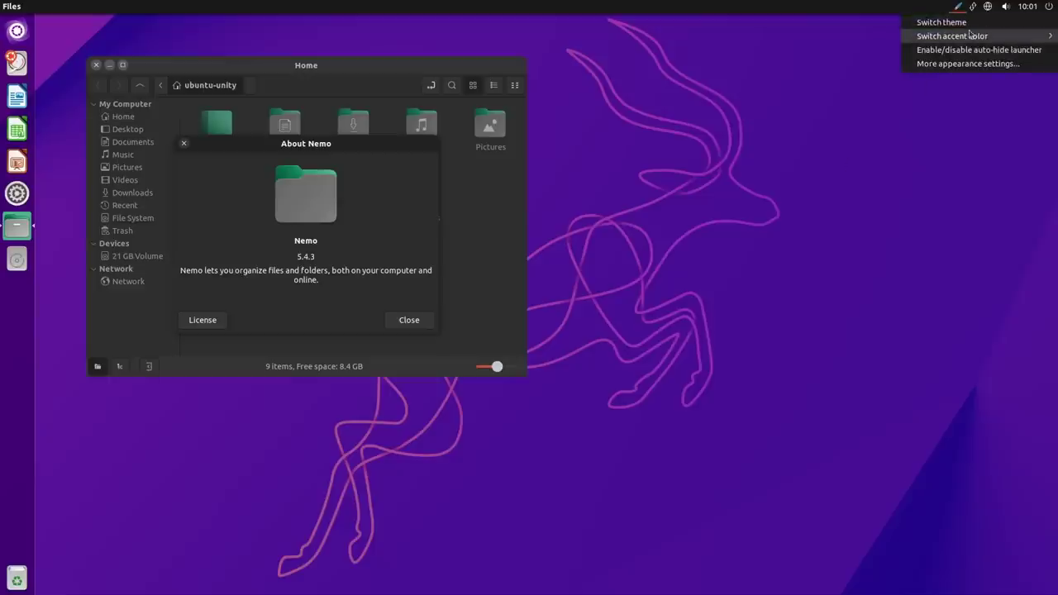
{"action": "left_click", "coordinate": [876, 78]}
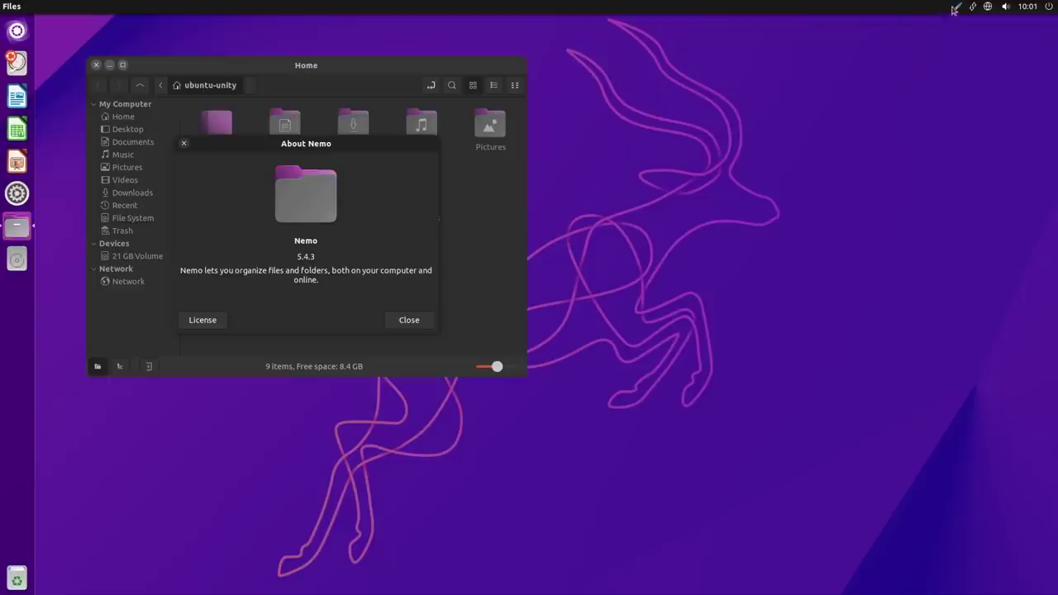
Open the Unity dash and examine its list of installed applications
{"action": "key", "text": "super"}
{"action": "left_click", "coordinate": [157, 147]}
{"action": "scroll", "coordinate": [431, 296], "scroll_direction": "down", "scroll_amount": 2}
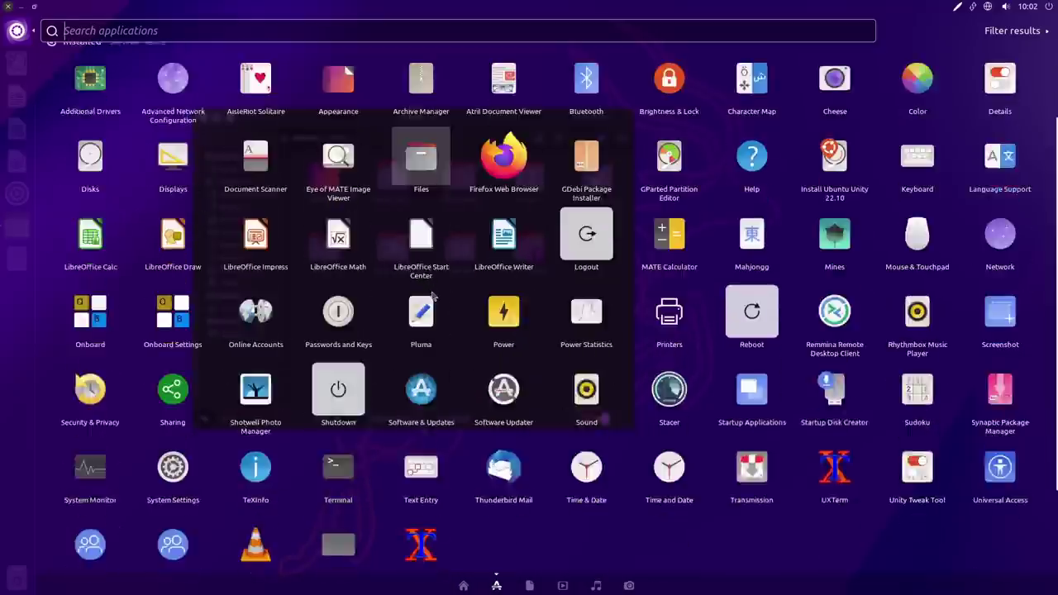
{"action": "scroll", "coordinate": [432, 296], "scroll_direction": "down", "scroll_amount": 1}
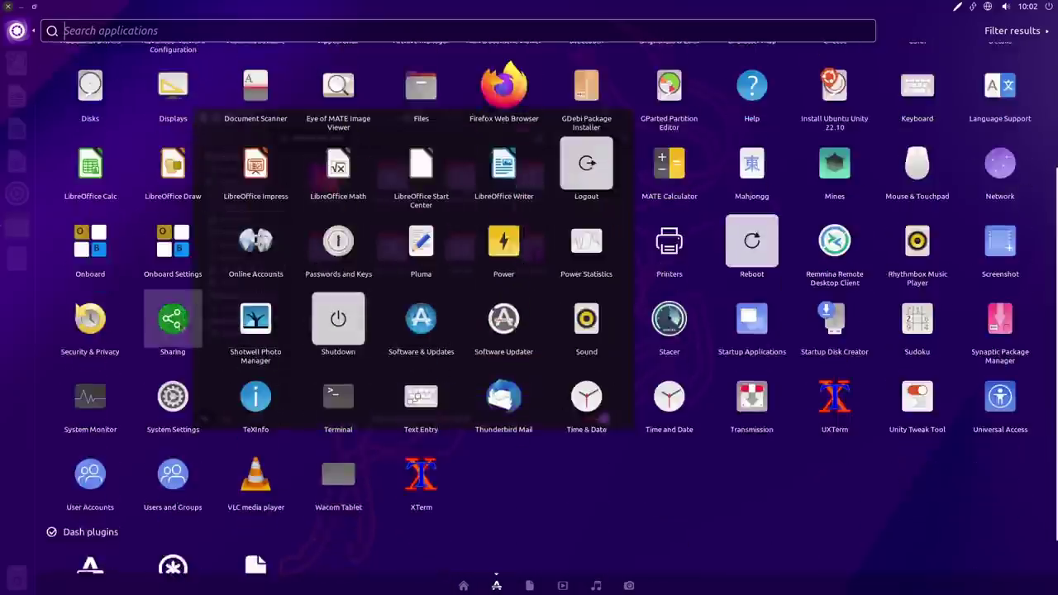
{"action": "scroll", "coordinate": [173, 322], "scroll_direction": "up", "scroll_amount": 1}
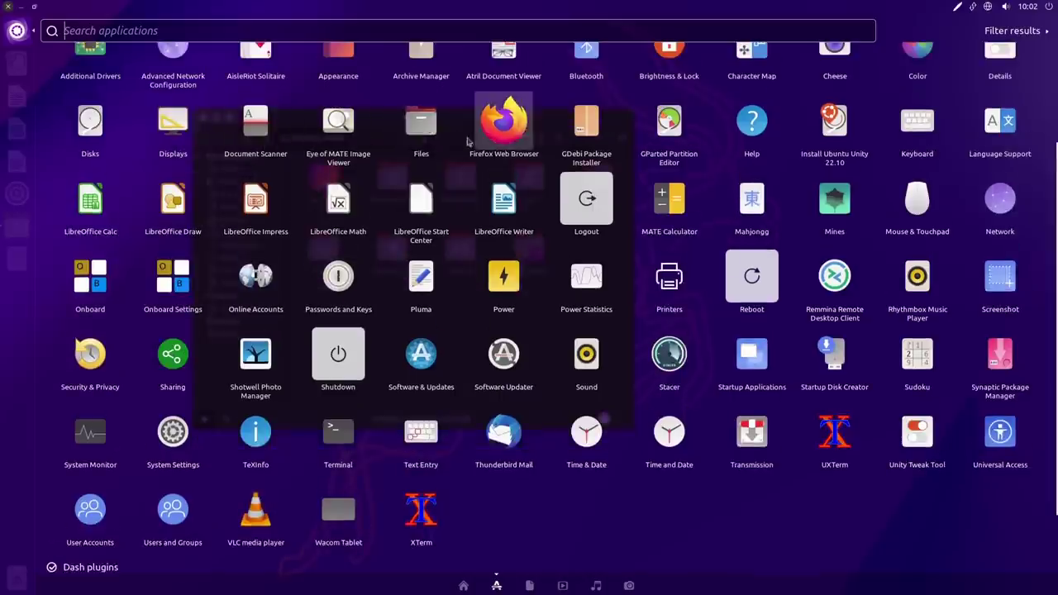
{"action": "scroll", "coordinate": [583, 128], "scroll_direction": "up", "scroll_amount": 2}
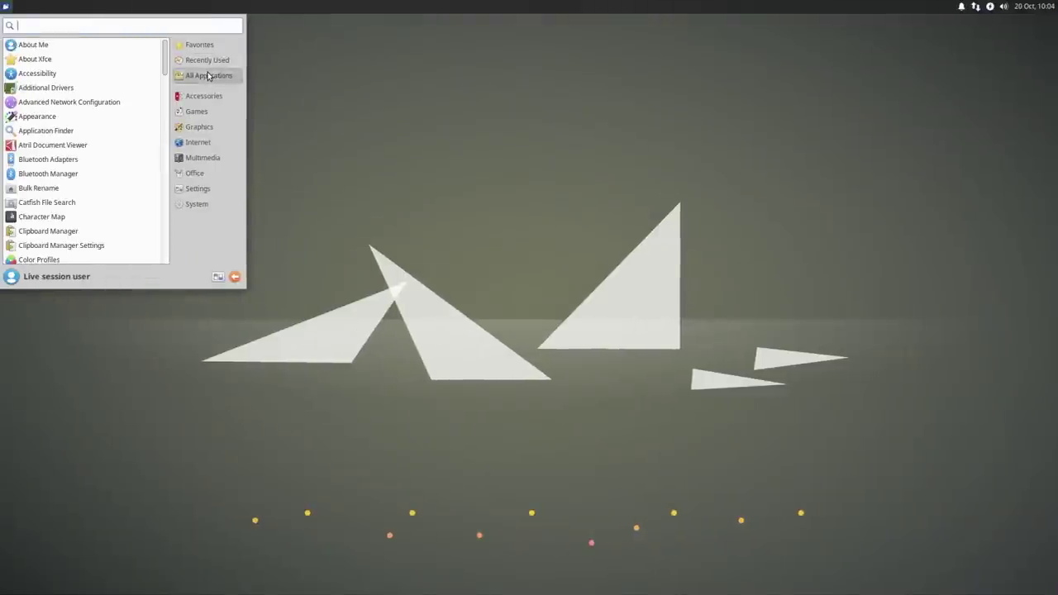
Look through all applications in the Xubuntu menu and open the software repositories settings from Software
{"action": "left_click_drag", "start_coordinate": [167, 51], "coordinate": [151, 184]}
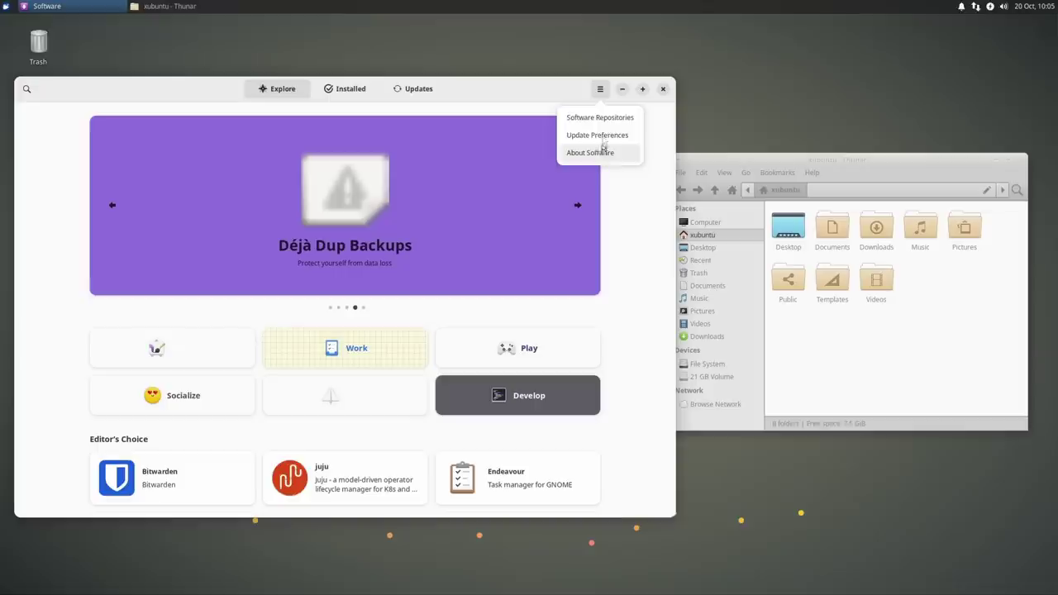
{"action": "left_click", "coordinate": [605, 120]}
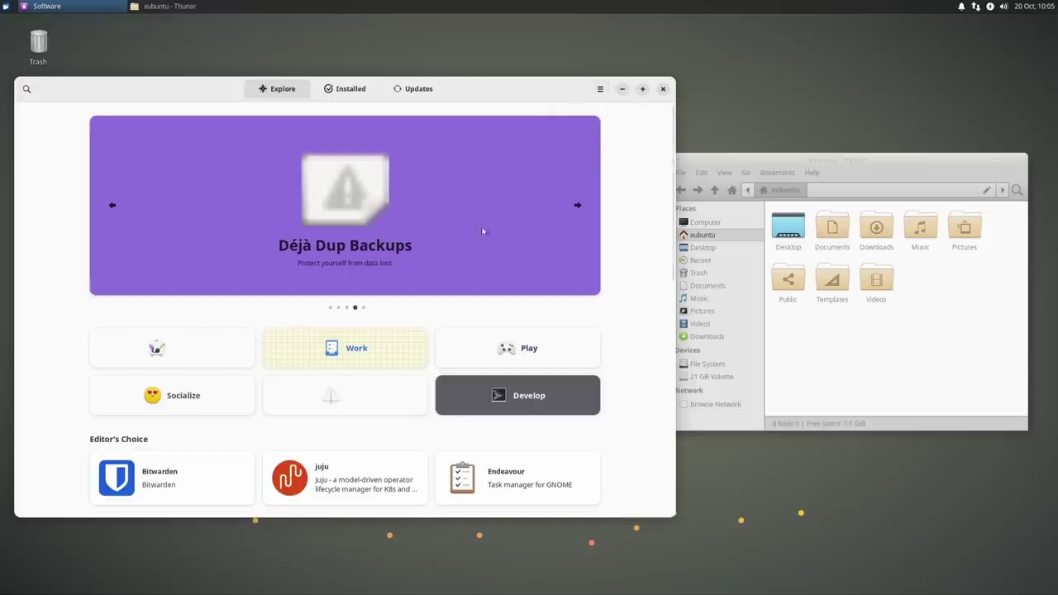
Close the Software & Updates window in Xubuntu and examine the Update Preferences of the Software store
{"action": "left_click_drag", "start_coordinate": [566, 207], "coordinate": [375, 174]}
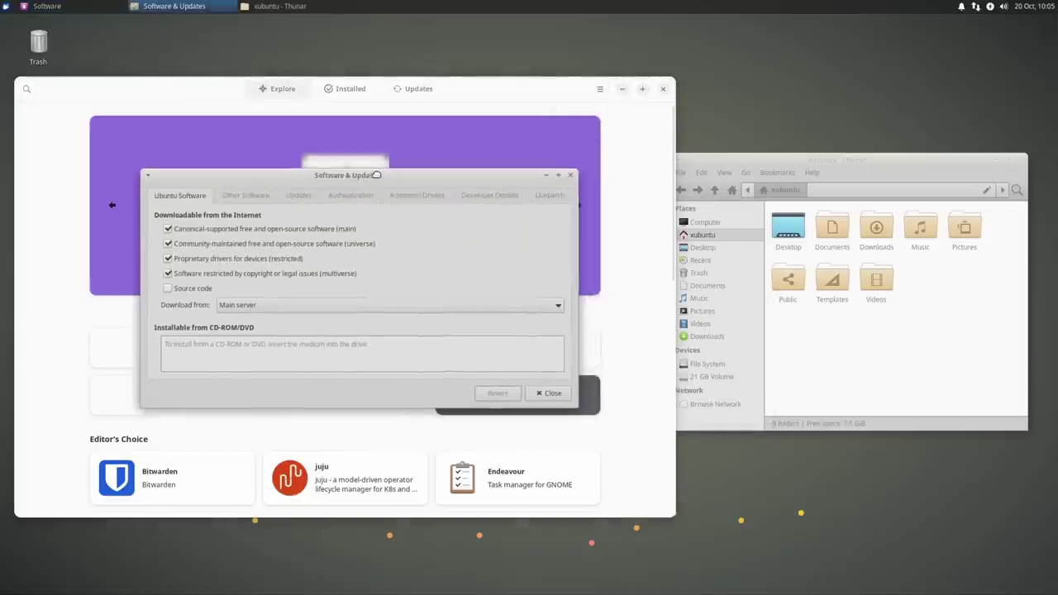
{"action": "left_click", "coordinate": [568, 174]}
{"action": "left_click", "coordinate": [600, 89]}
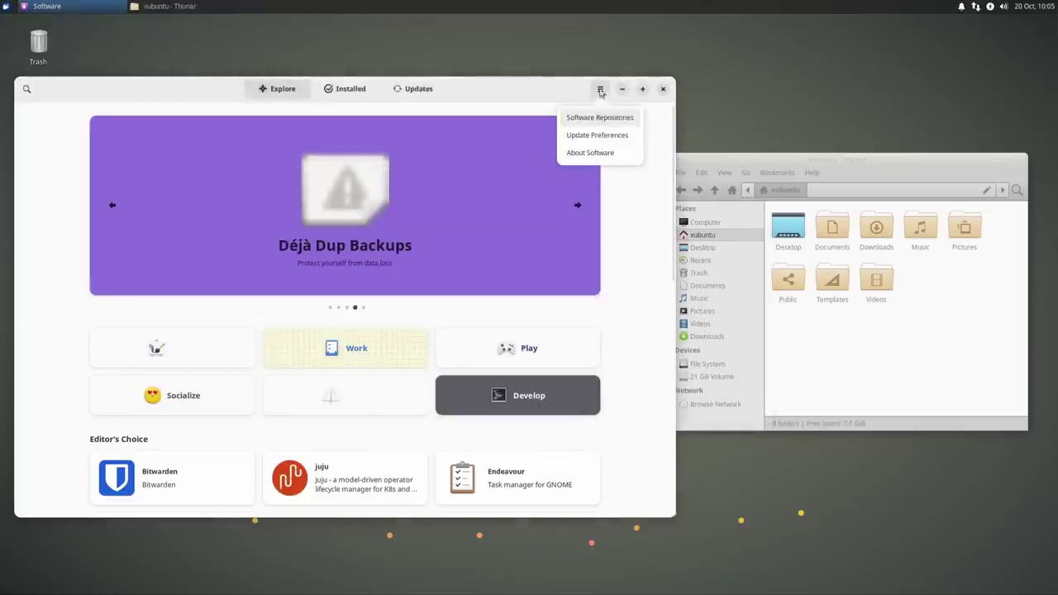
{"action": "left_click", "coordinate": [597, 135]}
{"action": "left_click_drag", "start_coordinate": [537, 225], "coordinate": [334, 204]}
Switch to the Thunar file manager window in Xubuntu and look through its editing options
{"action": "left_click", "coordinate": [897, 342]}
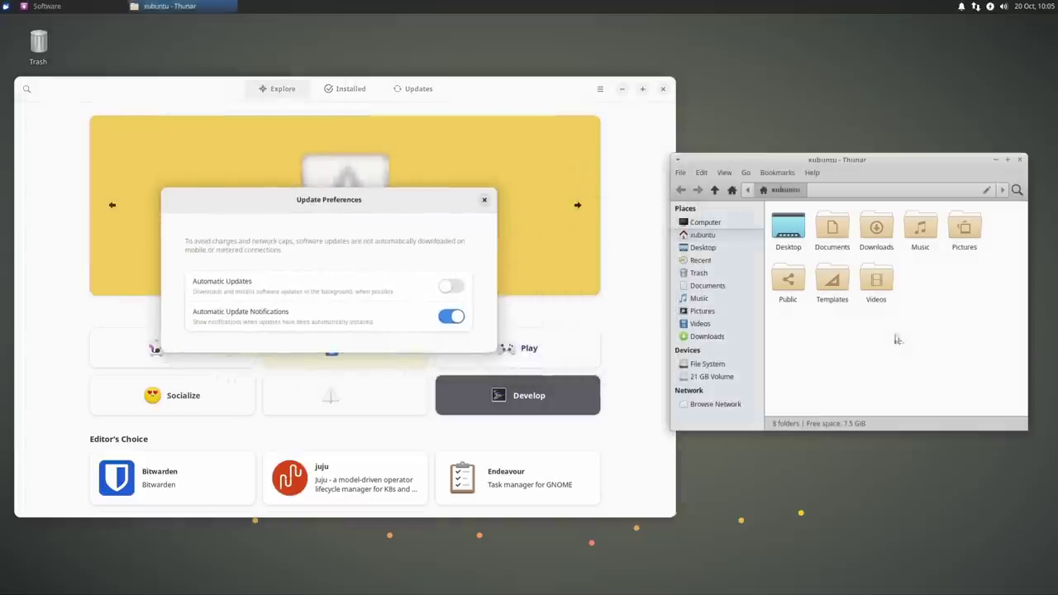
{"action": "left_click", "coordinate": [708, 173]}
{"action": "left_click", "coordinate": [748, 356]}
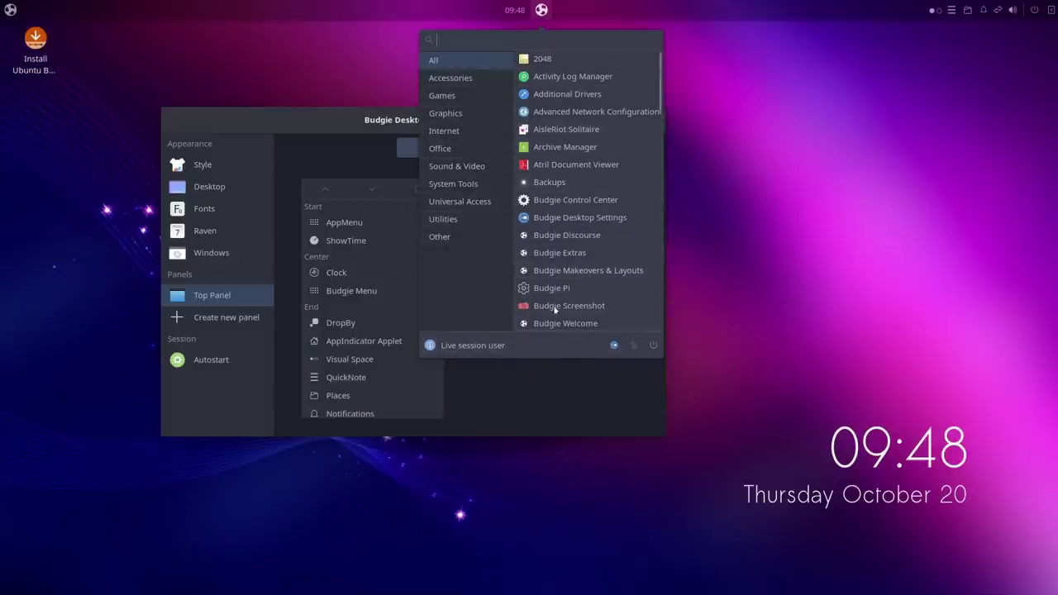
Try Application Preference and Prefer Light as the application styling in Budgie Desktop Settings, restore Prefer Dark and close the settings
{"action": "left_click", "coordinate": [534, 23]}
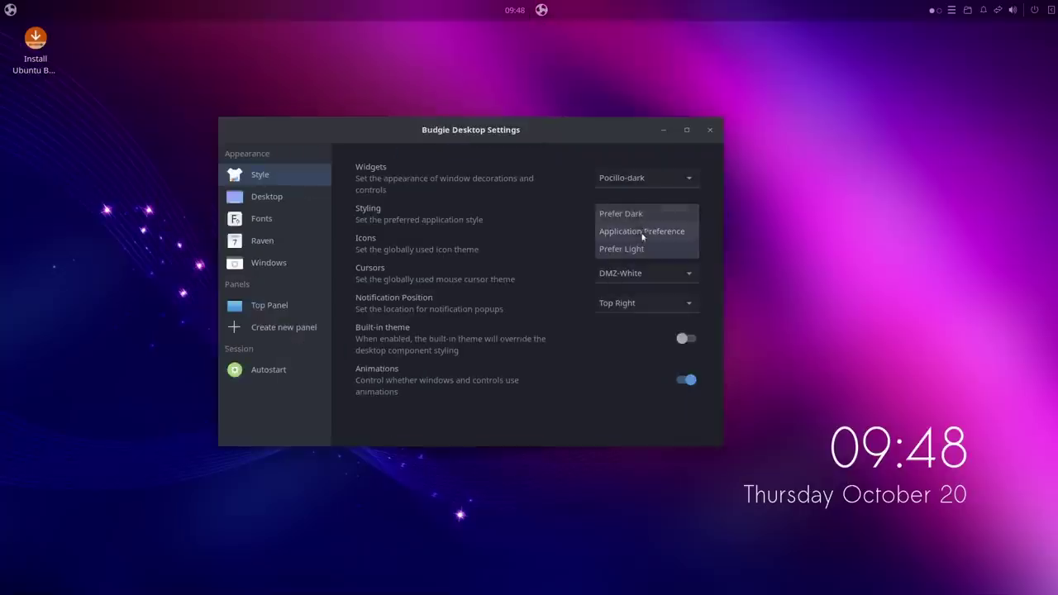
{"action": "left_click", "coordinate": [642, 237]}
{"action": "left_click", "coordinate": [642, 213]}
{"action": "left_click", "coordinate": [643, 231]}
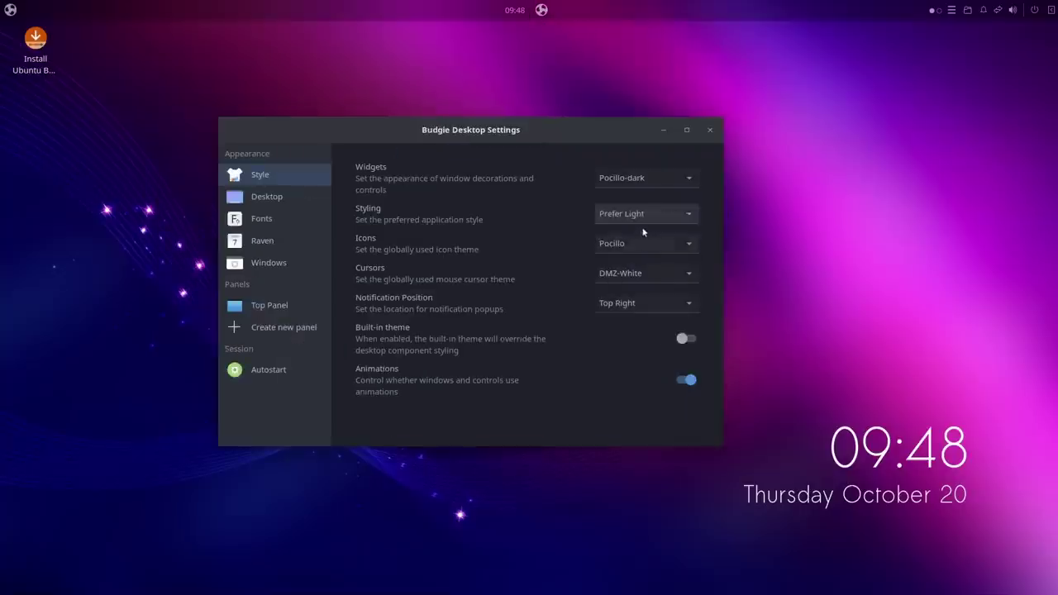
{"action": "left_click", "coordinate": [636, 214]}
{"action": "left_click", "coordinate": [630, 179]}
{"action": "left_click", "coordinate": [710, 131]}
Search the Budgie applications for "files", open the file manager and move its window toward the middle of the desktop
{"action": "left_click", "coordinate": [10, 10]}
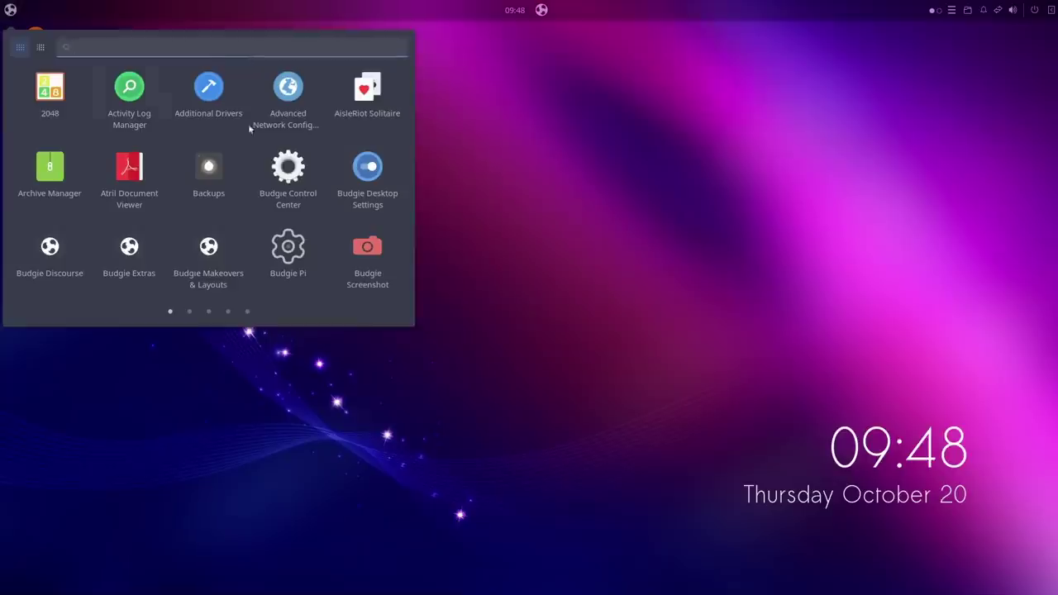
{"action": "type", "text": "f"}
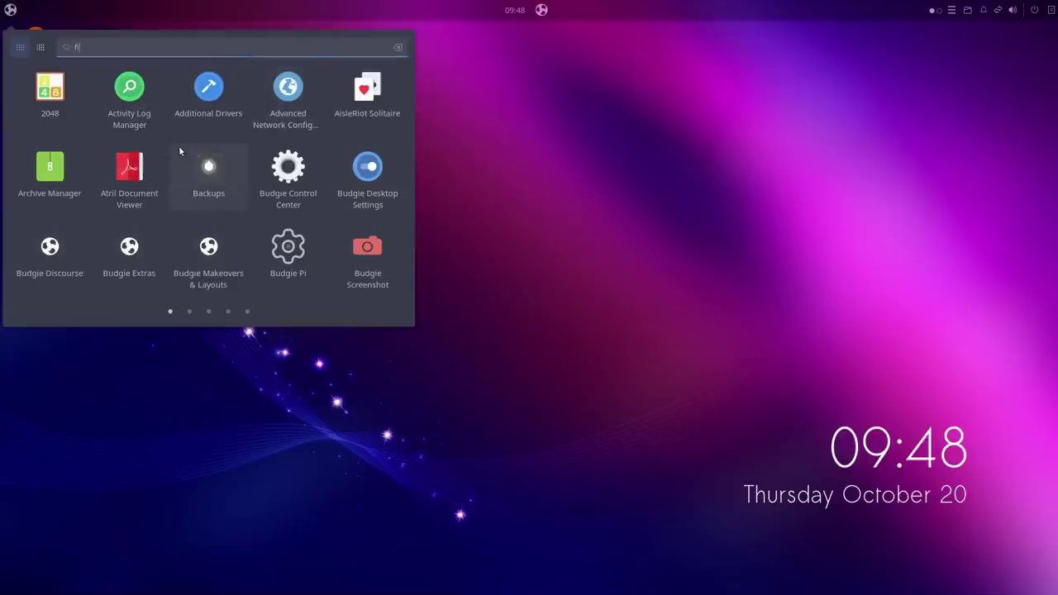
{"action": "type", "text": "iles"}
{"action": "left_click", "coordinate": [59, 87]}
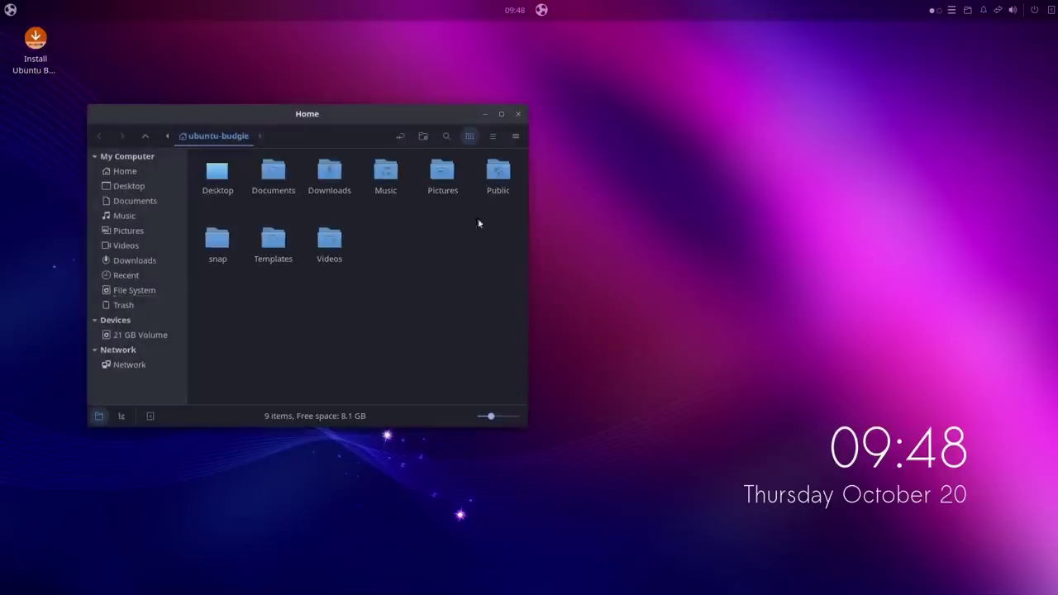
{"action": "left_click_drag", "start_coordinate": [370, 113], "coordinate": [461, 123]}
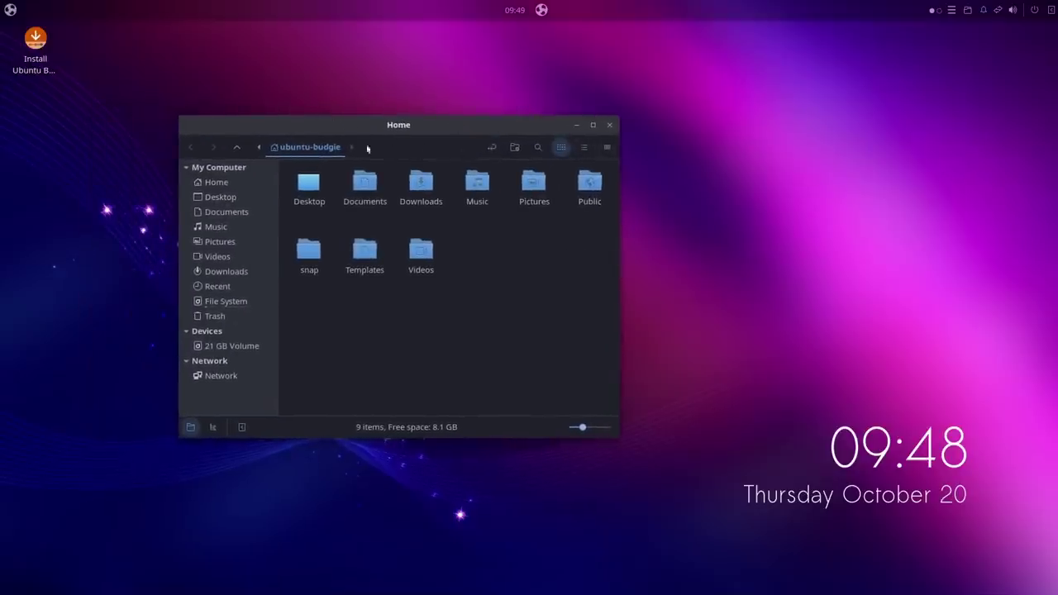
{"action": "left_click_drag", "start_coordinate": [475, 132], "coordinate": [502, 134]}
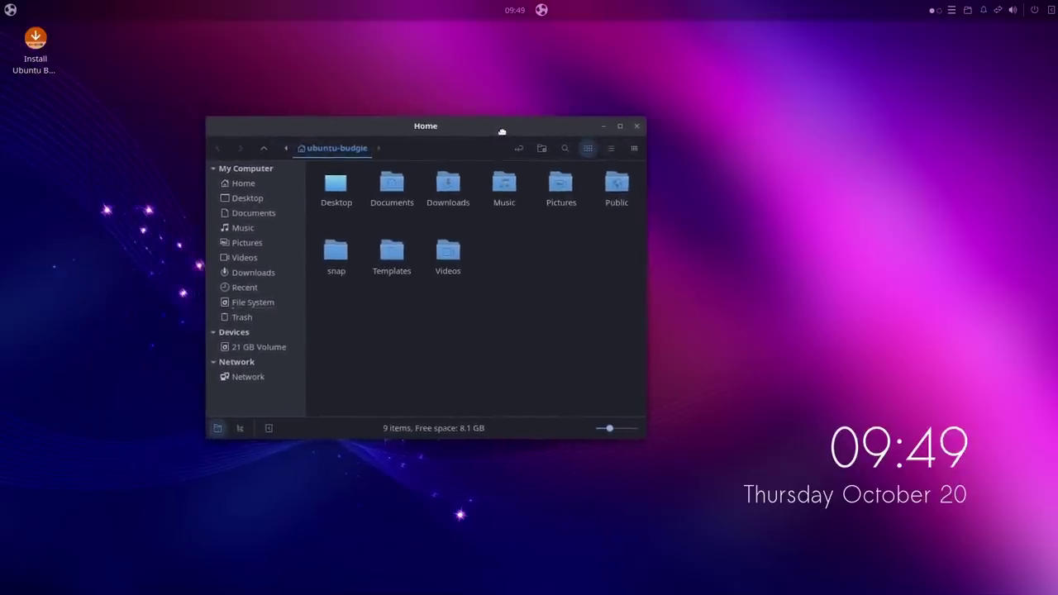